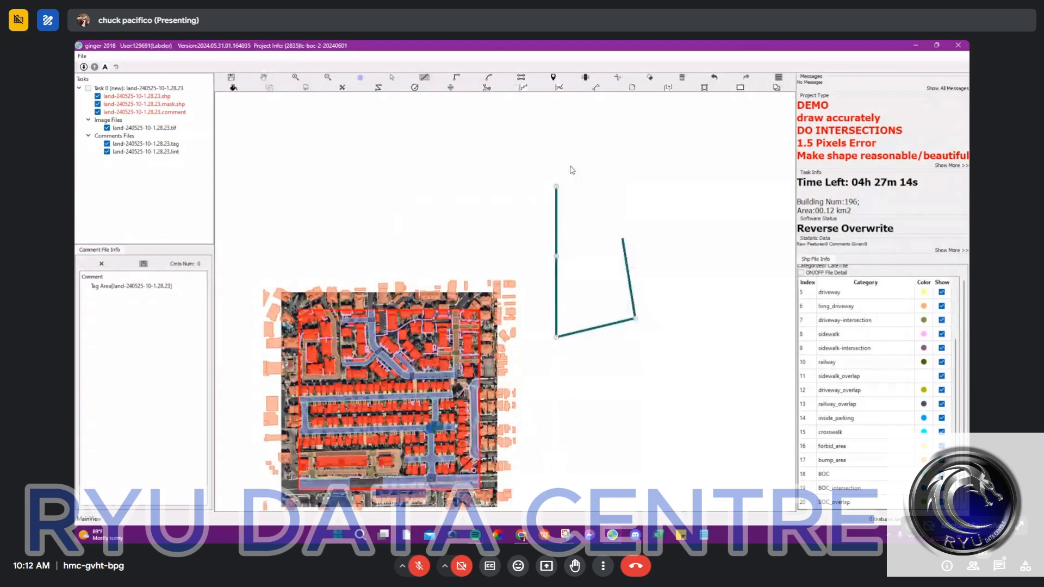
Step: Close the four-sided sample polygon in the blank area beside the imagery and assign it the BOC category
double_click(621, 192)
click(861, 461)
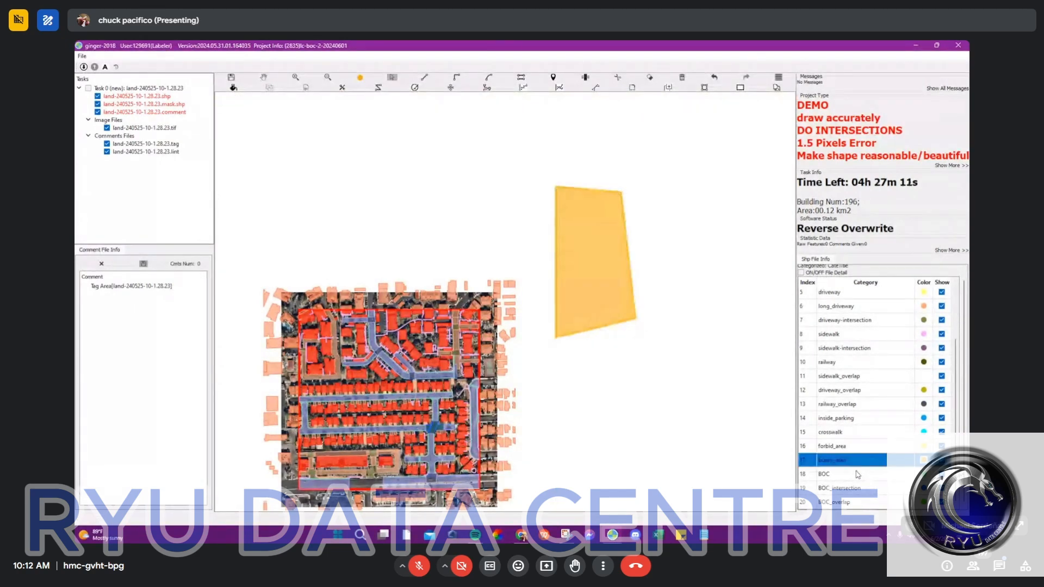
click(861, 474)
Step: Examine the four-way road intersection near the lower part of the imagery, including its curved BOC edges
scroll(647, 366, down, 2)
drag(585, 317, 585, 233)
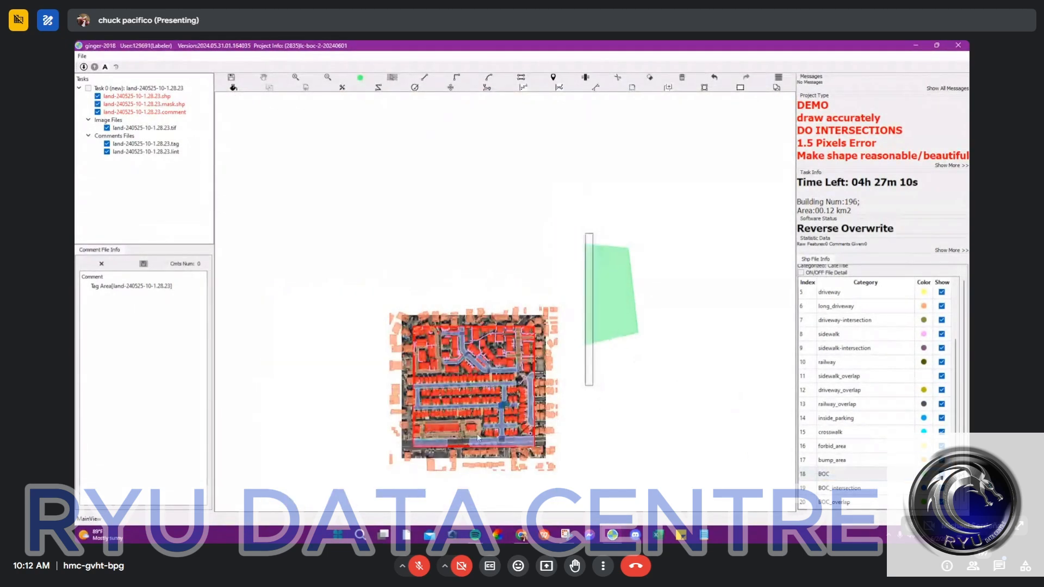
key(space)
scroll(493, 363, up, 4)
scroll(506, 339, up, 4)
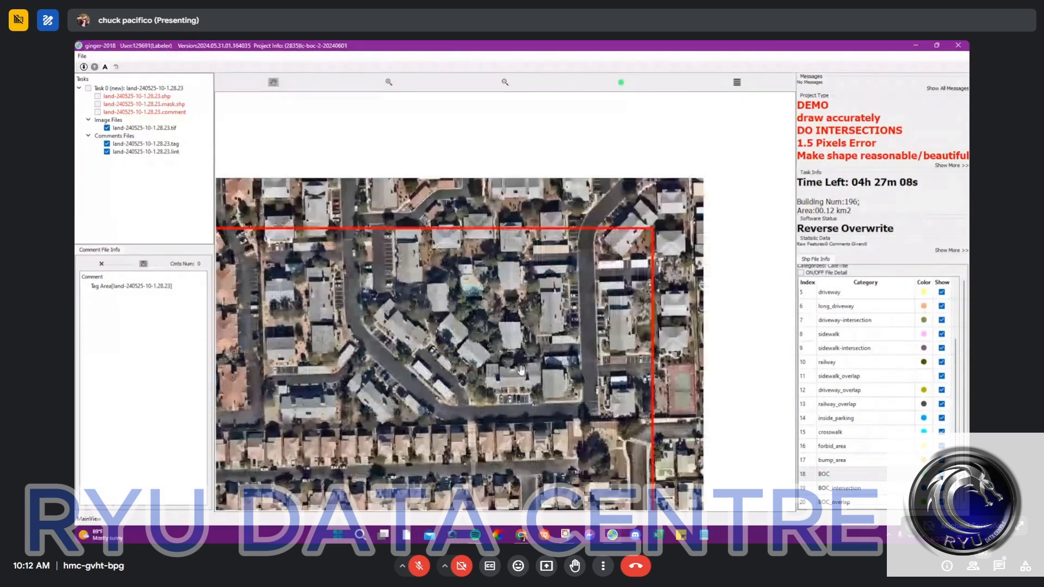
key(space)
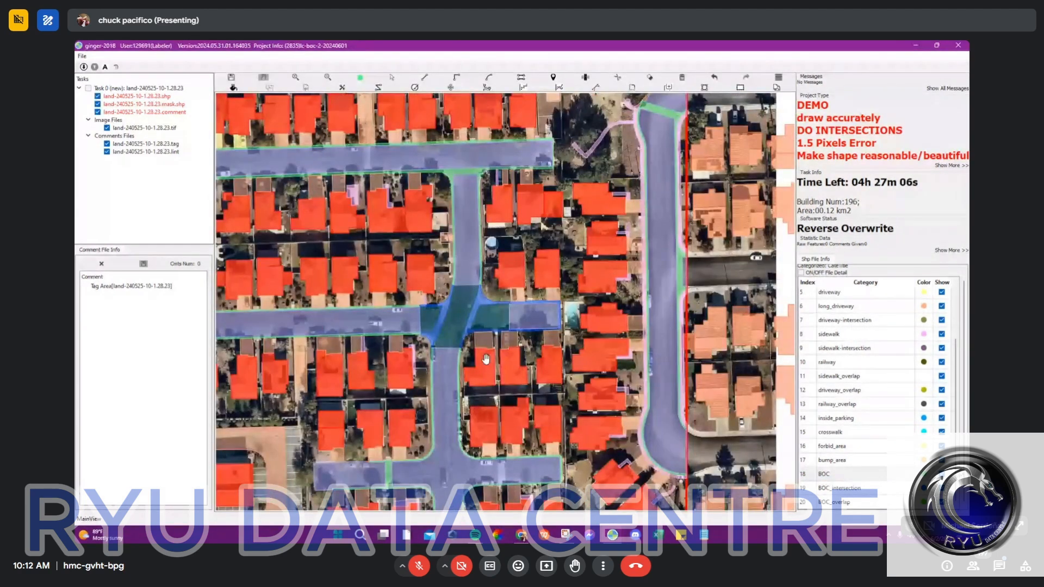
drag(394, 507, 592, 215)
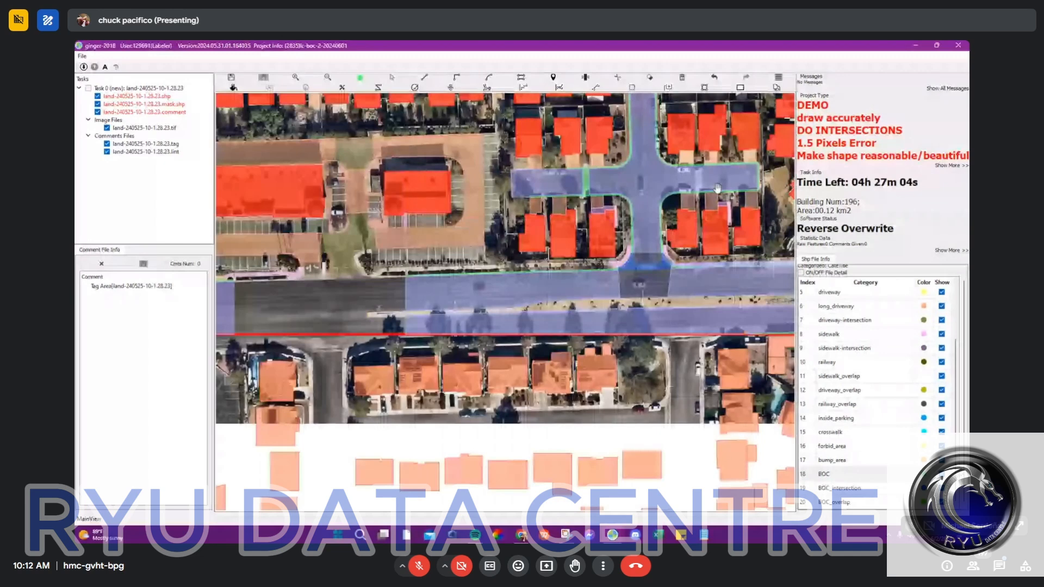
drag(717, 188, 590, 217)
scroll(528, 185, up, 3)
scroll(529, 185, up, 4)
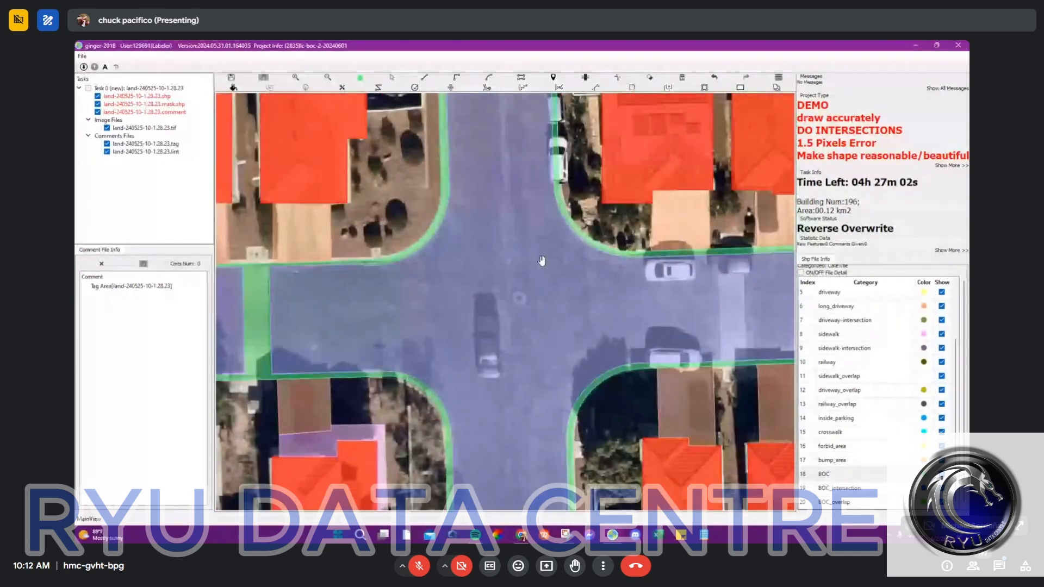
scroll(549, 218, up, 3)
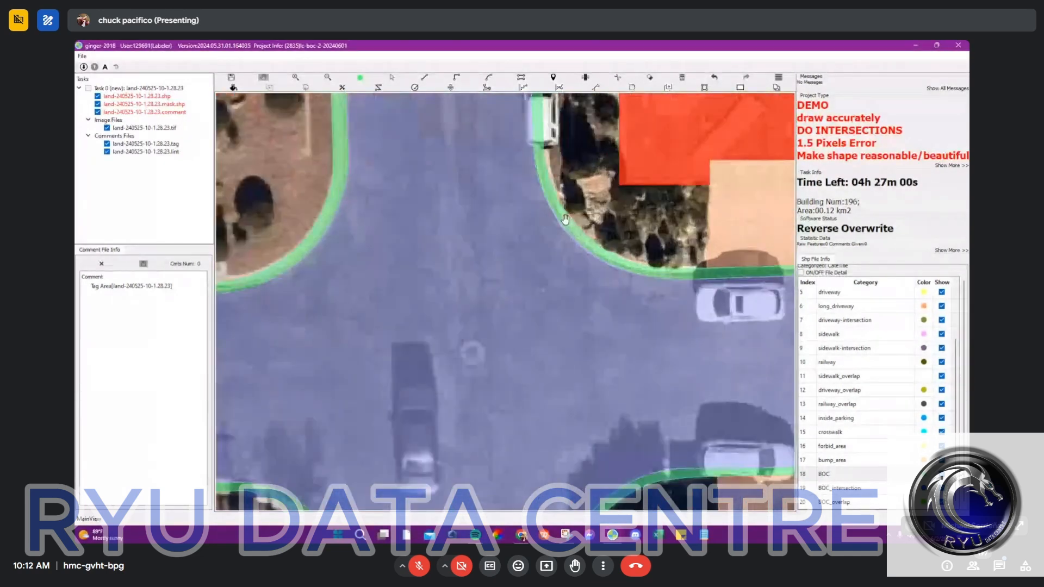
scroll(716, 306, down, 4)
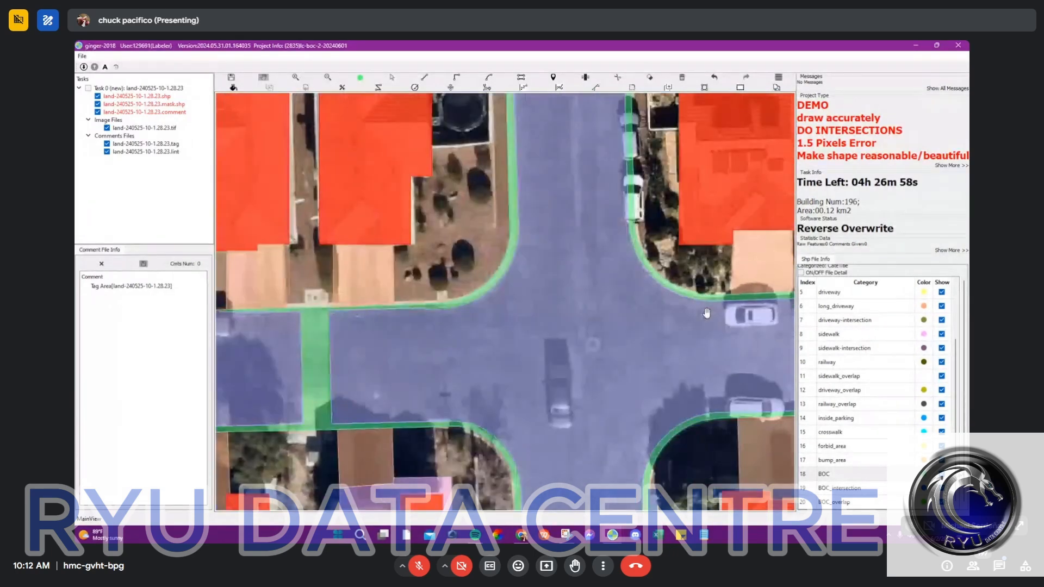
drag(650, 329, 570, 335)
Step: Sketch trial BOC lines along the four arms of the intersection, meeting at its centre
key(l)
click(530, 216)
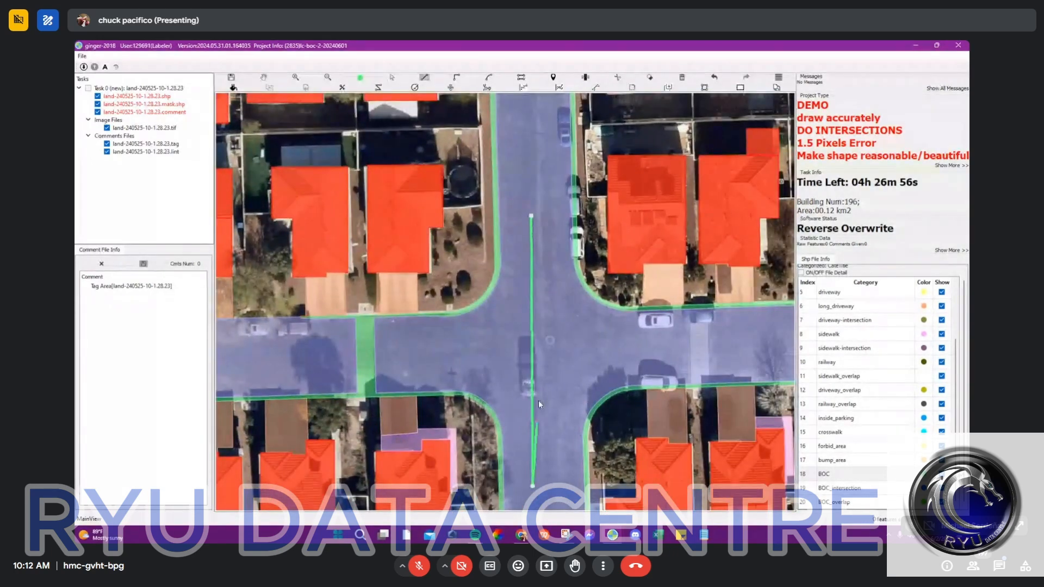
double_click(532, 485)
click(532, 342)
double_click(413, 356)
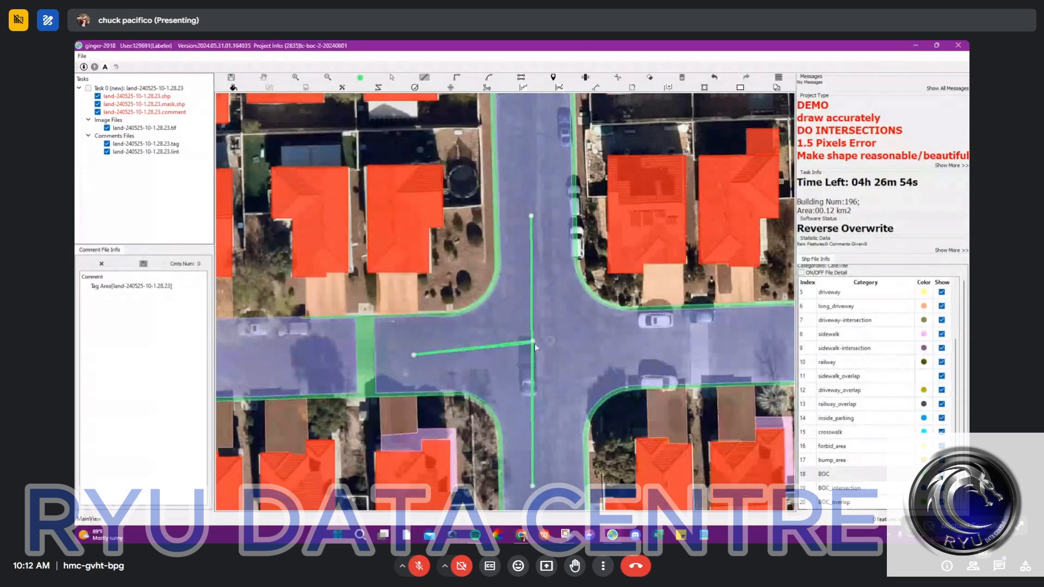
click(532, 342)
click(682, 349)
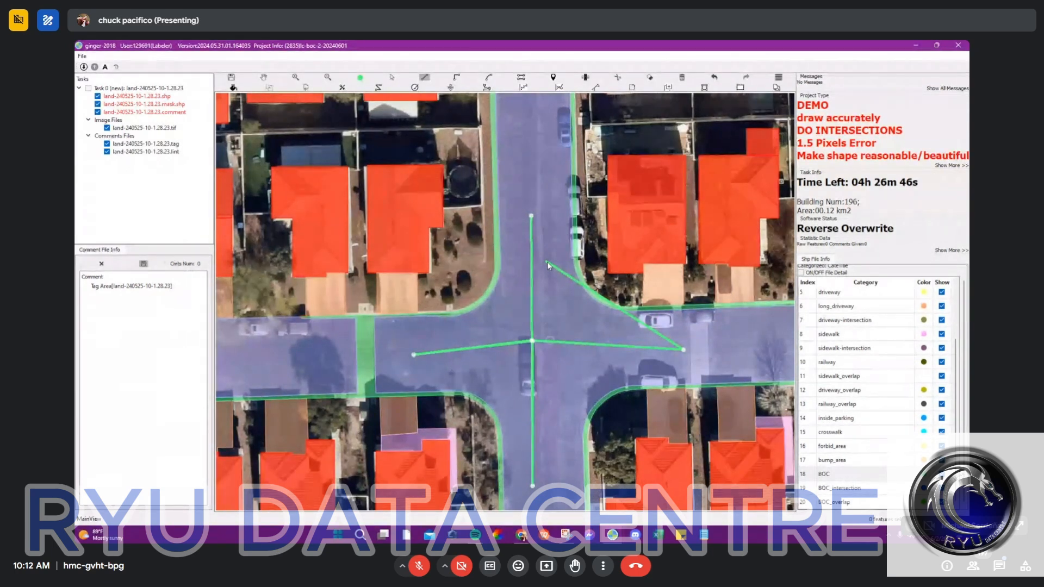
key(Escape)
scroll(551, 268, up, 2)
drag(563, 261, 531, 187)
drag(442, 183, 443, 201)
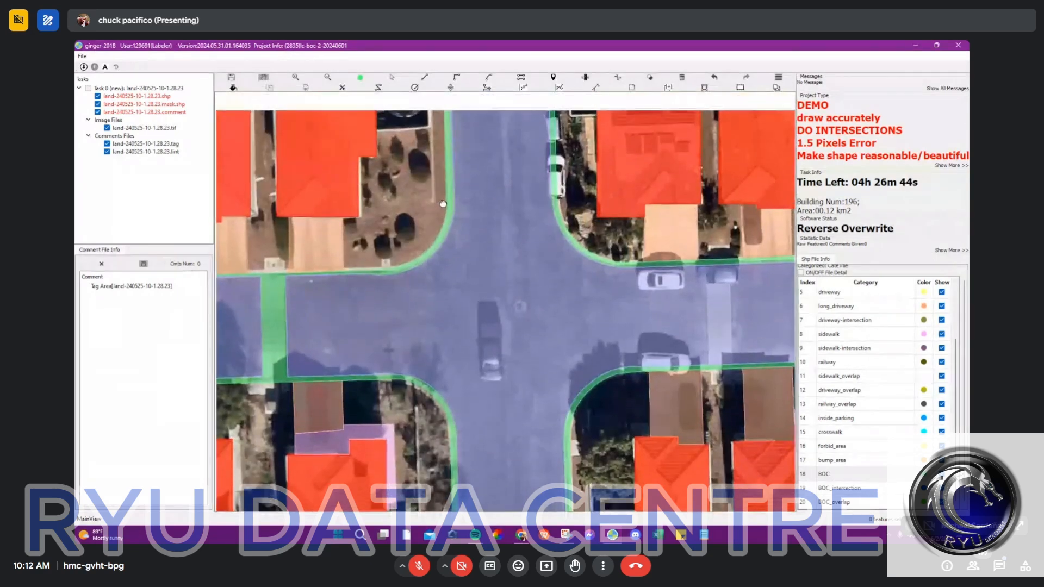
key(l)
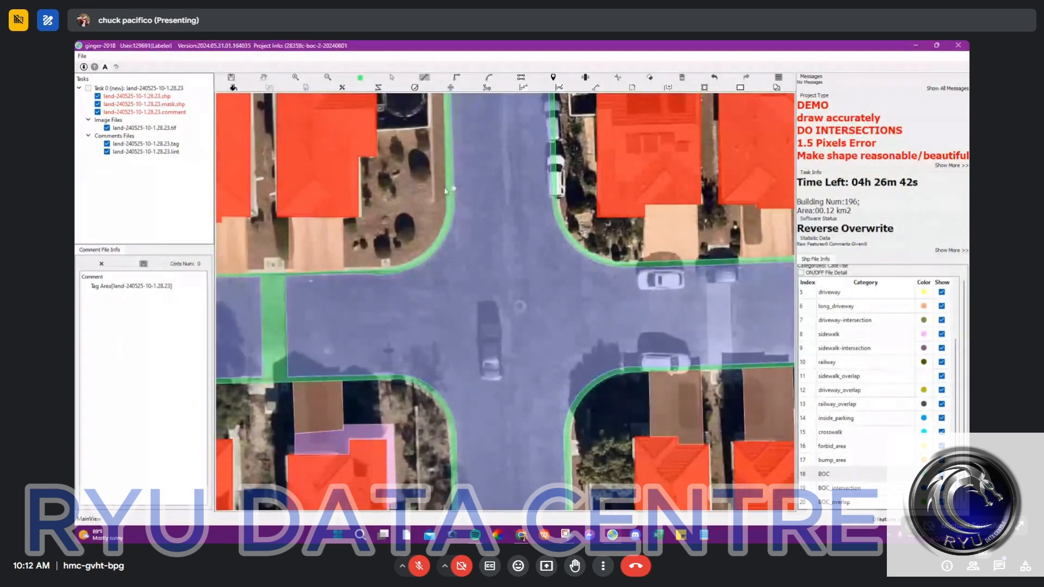
click(454, 188)
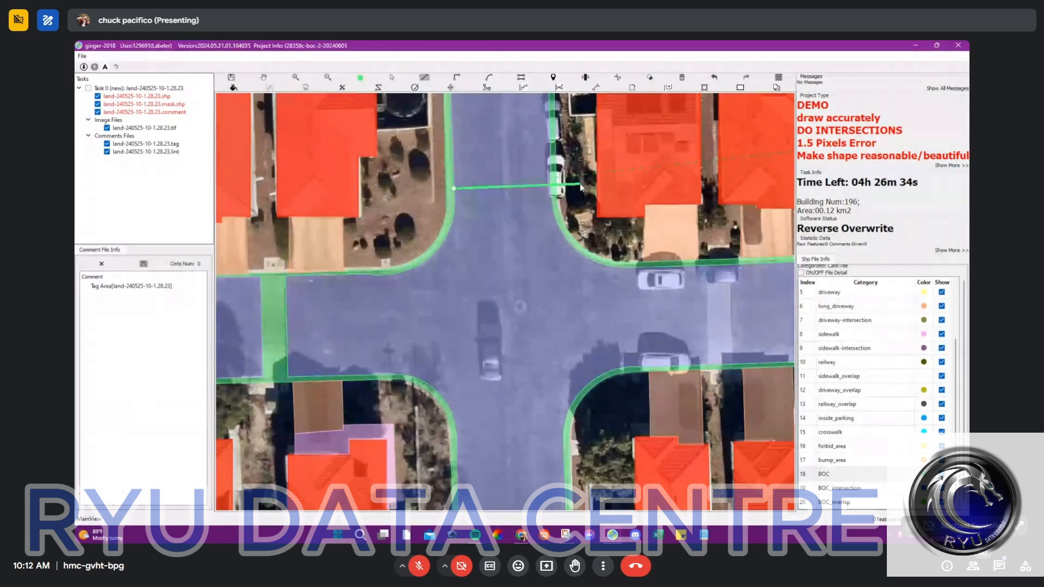
key(Escape)
Step: Split the road polygon straight across the intersection's north arm, just above where the curb curves begin
scroll(470, 196, up, 2)
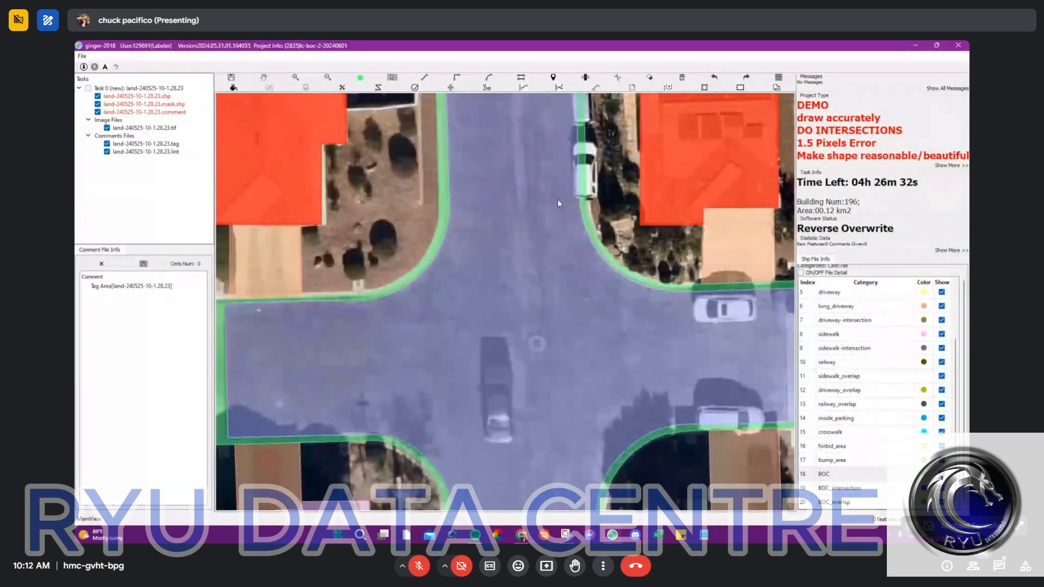
scroll(560, 204, down, 1)
key(l)
click(539, 194)
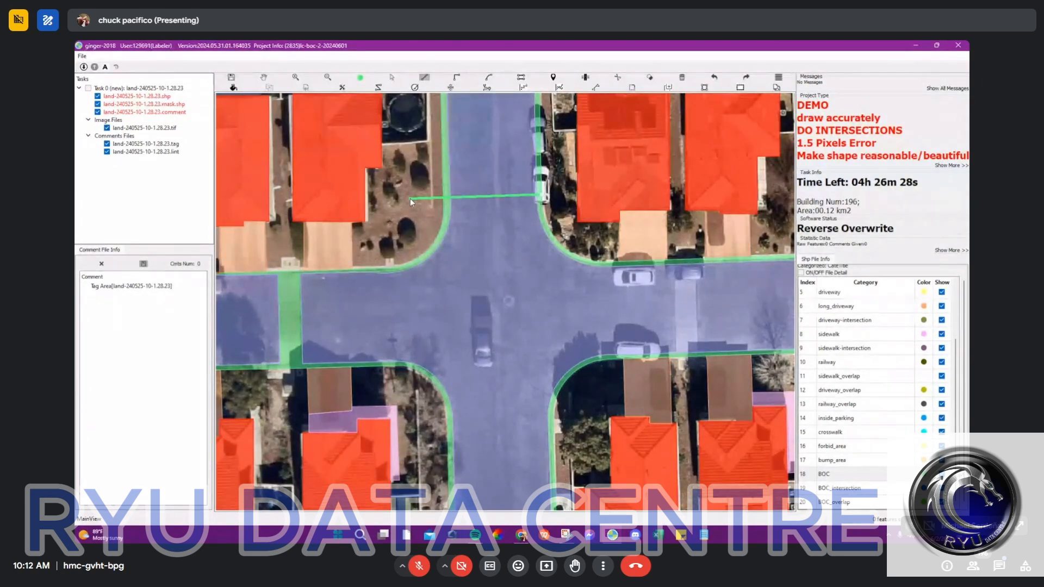
right_click(408, 218)
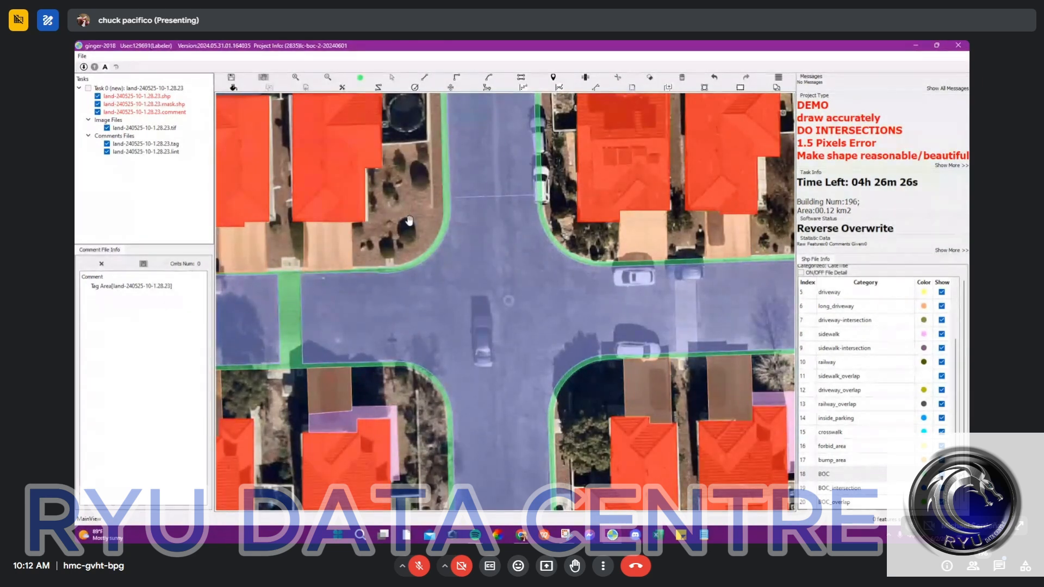
Step: Split the road polygon straight across the intersection's west arm, where the curb curves begin
key(l)
click(379, 366)
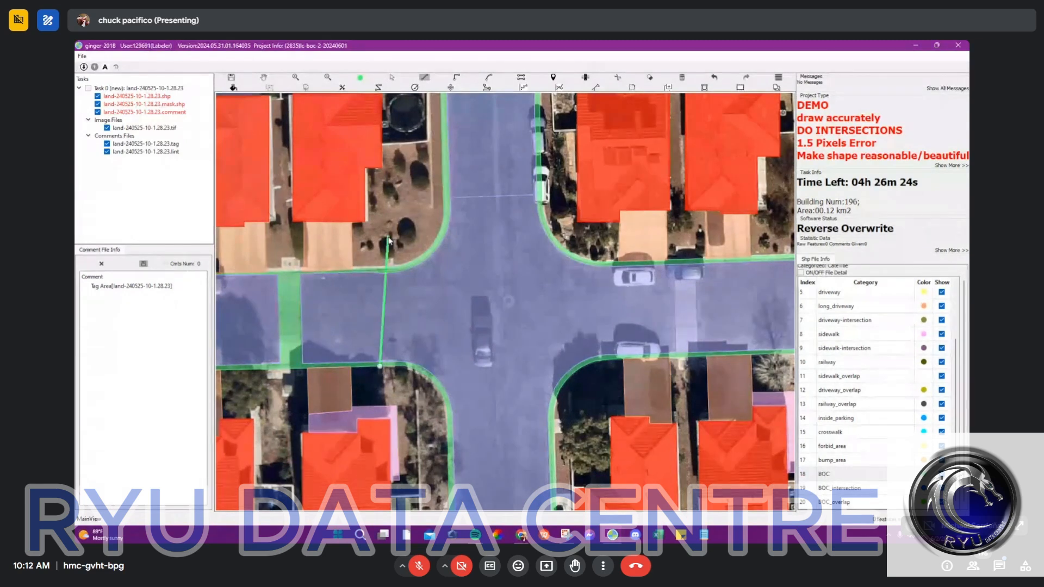
right_click(378, 248)
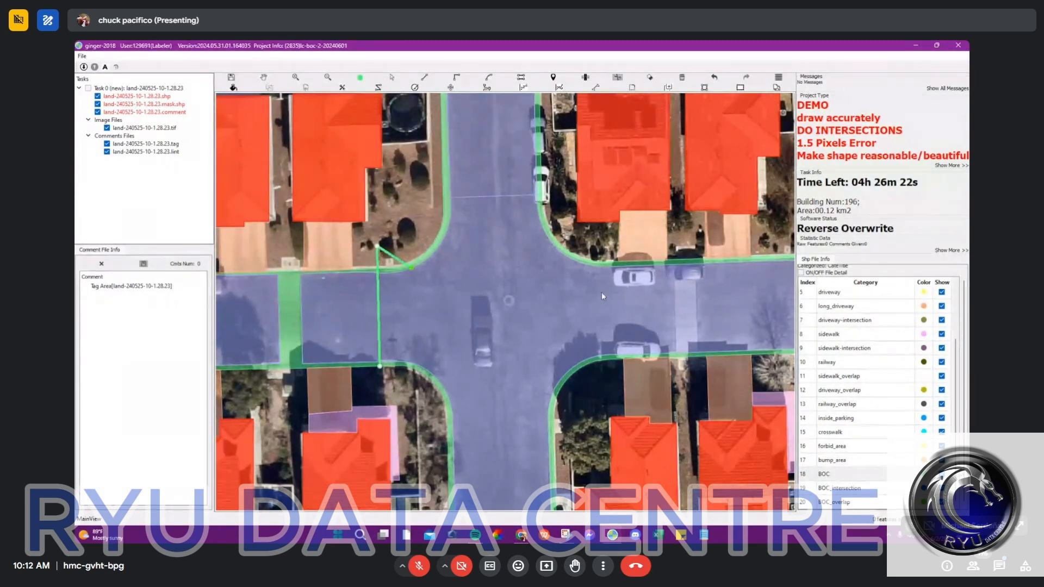
Step: Split the road polygon across the intersection's east and south arms, where the curb curves end
key(l)
click(613, 358)
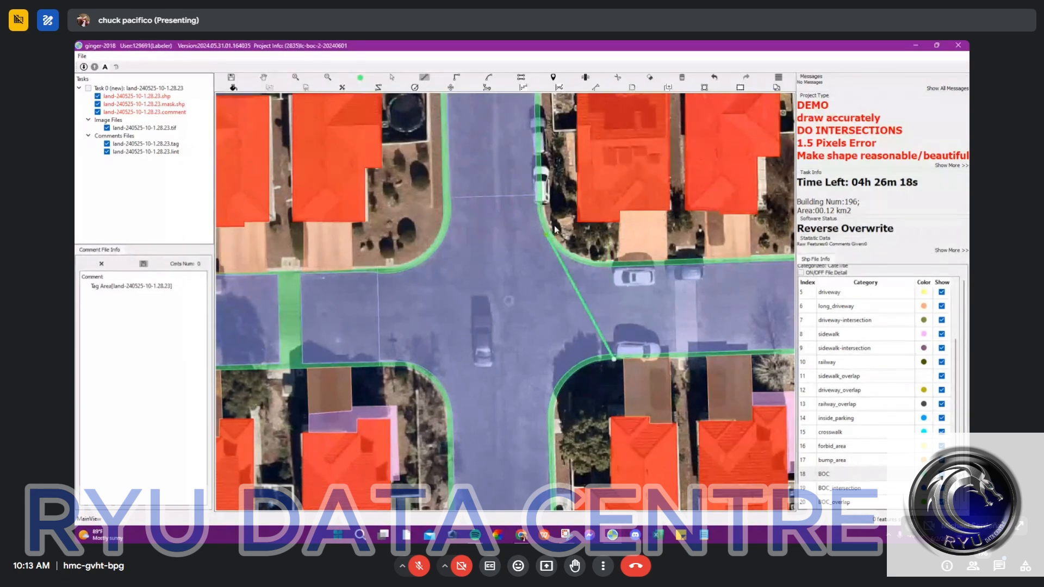
click(610, 243)
right_click(588, 317)
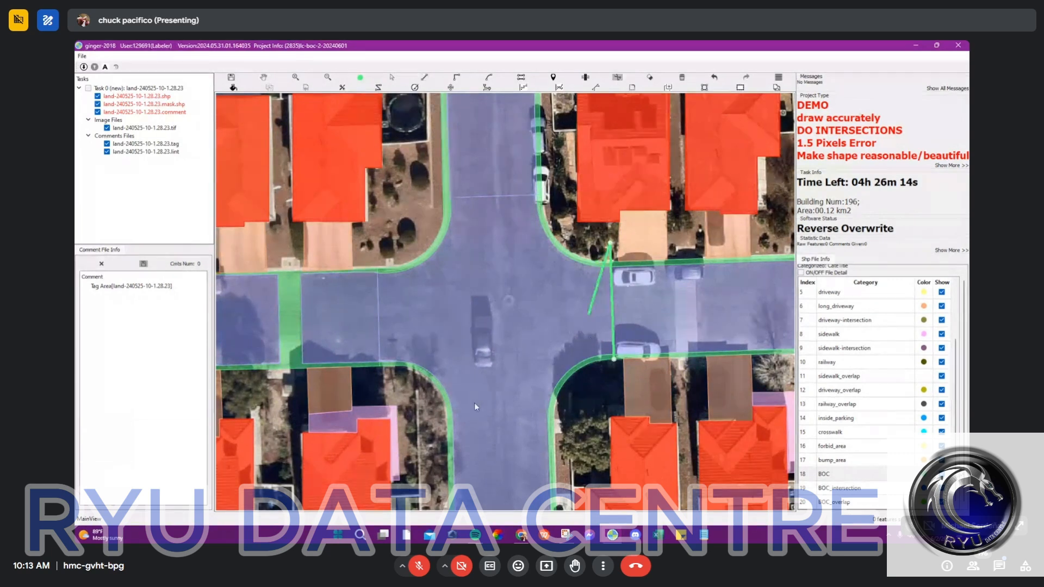
click(592, 409)
key(c)
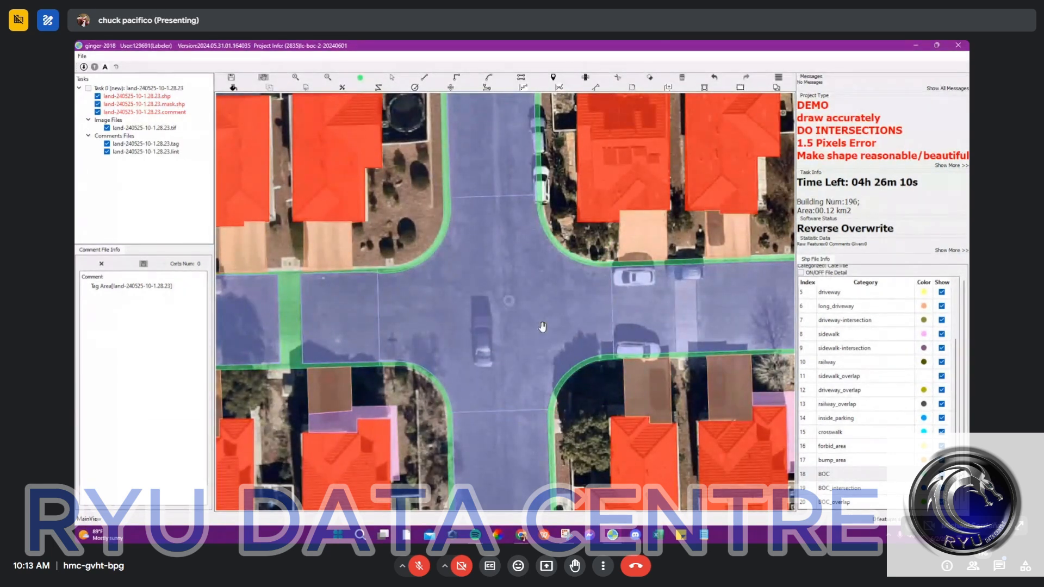
Step: Select the separated central road polygon and change its category to road-intersection
scroll(498, 284, up, 3)
mouse_move(501, 289)
mouse_down()
mouse_move(505, 254)
mouse_move(507, 303)
mouse_up()
scroll(508, 287, down, 2)
key(s)
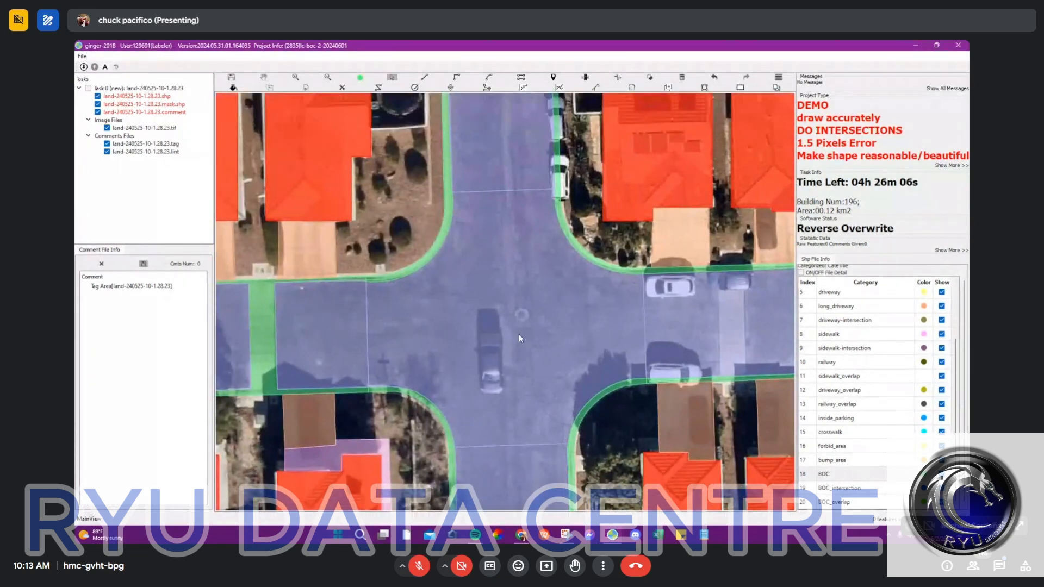
click(519, 339)
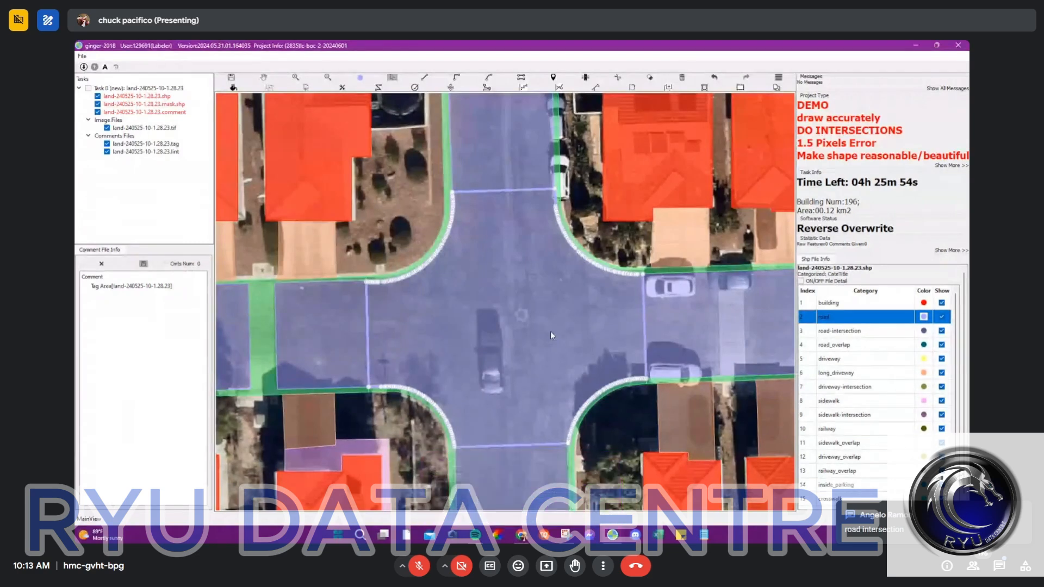
click(532, 320)
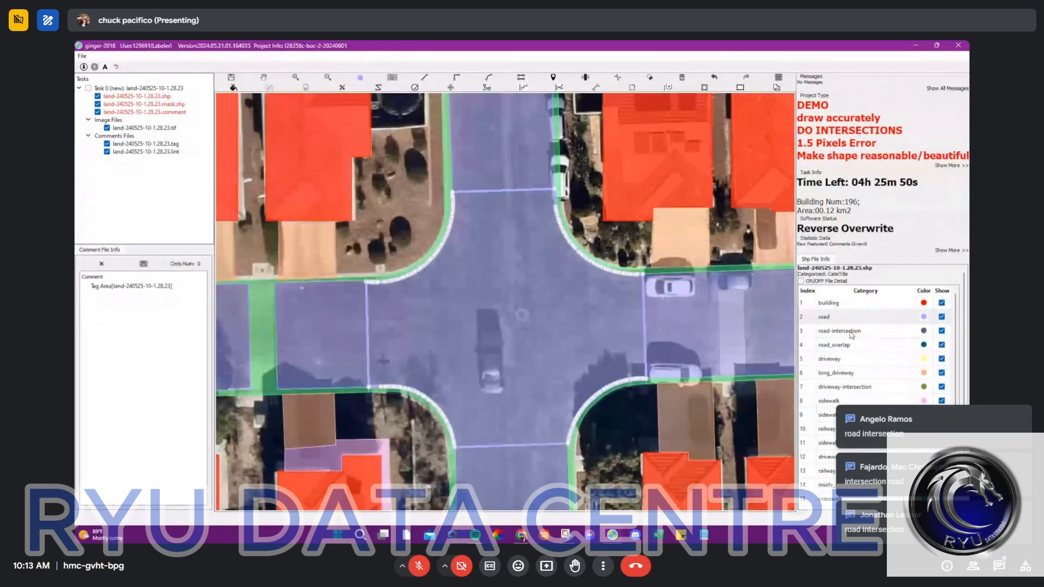
click(523, 363)
key(Escape)
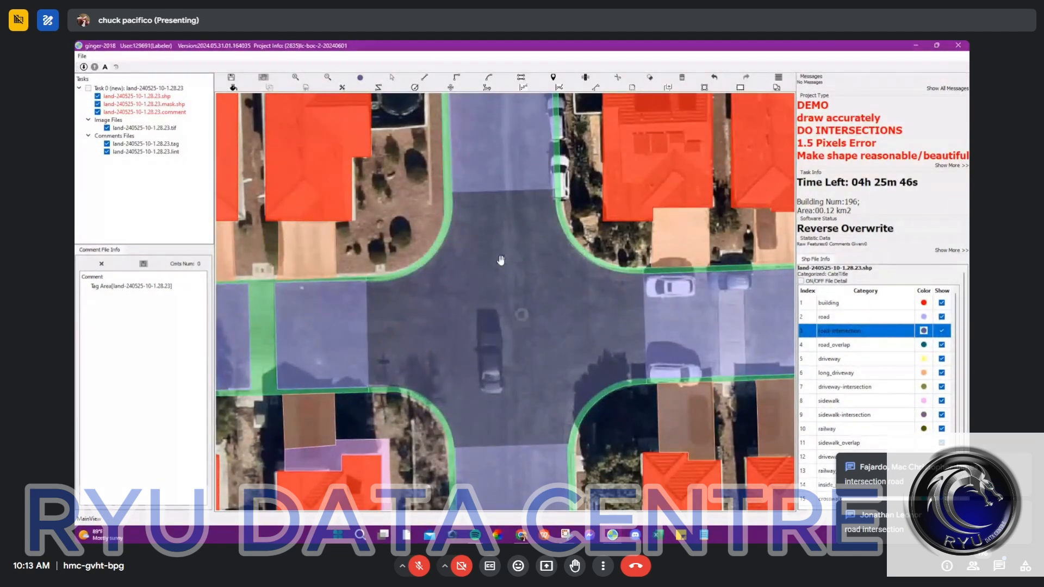
scroll(568, 192, up, 3)
scroll(296, 209, down, 3)
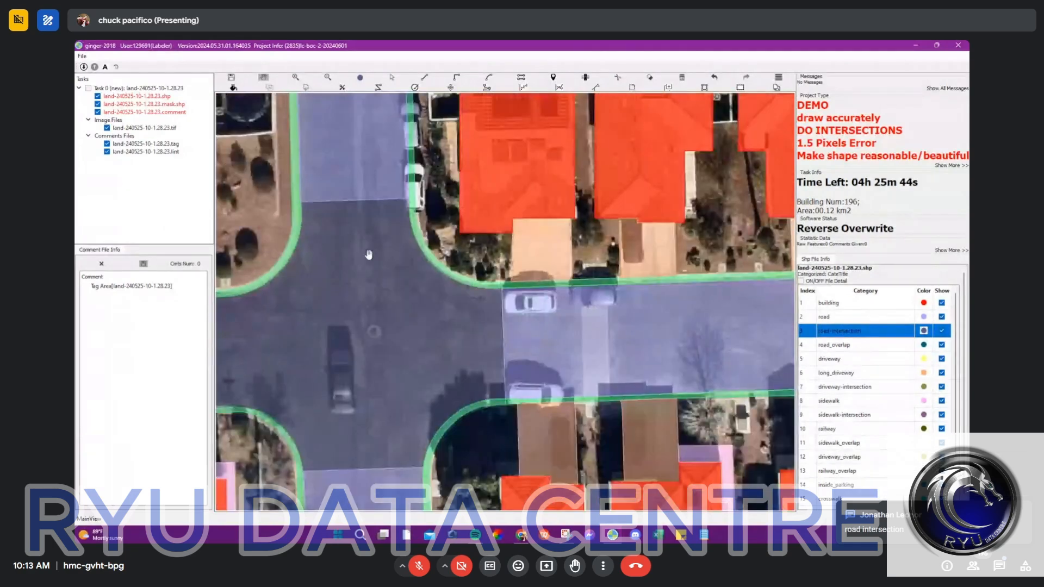
drag(369, 255, 472, 256)
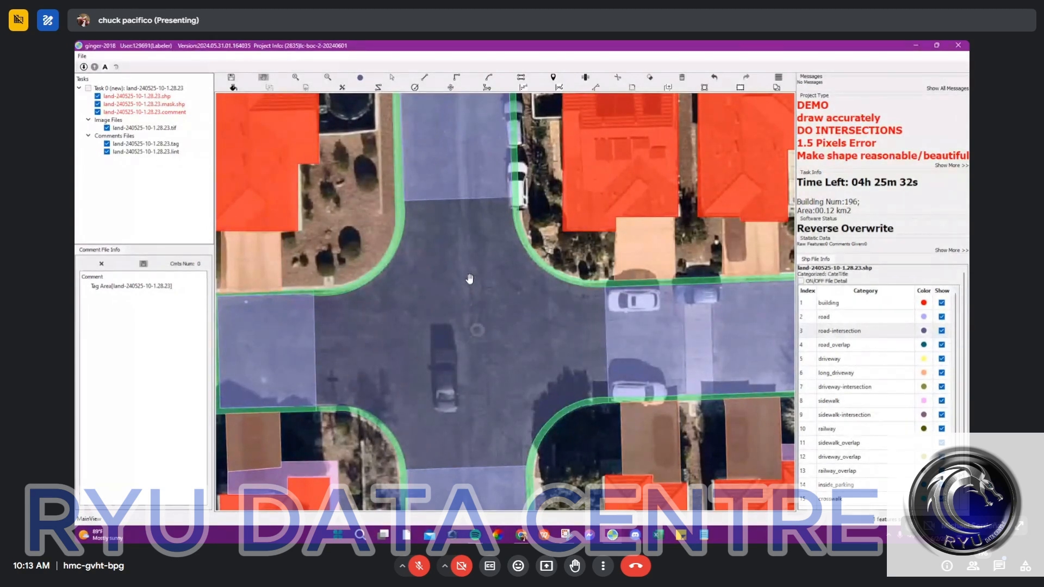
scroll(397, 265, up, 5)
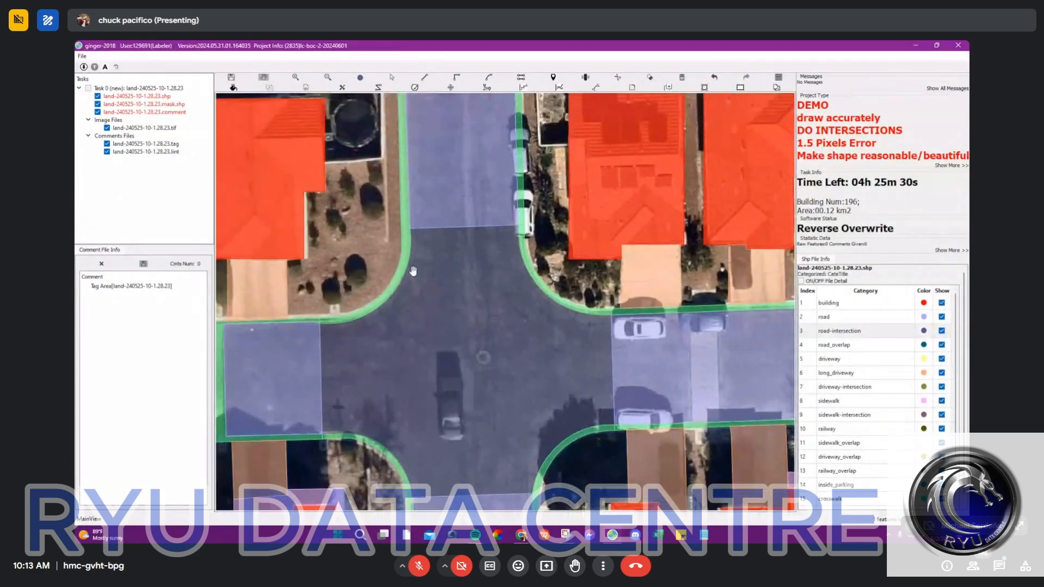
click(397, 263)
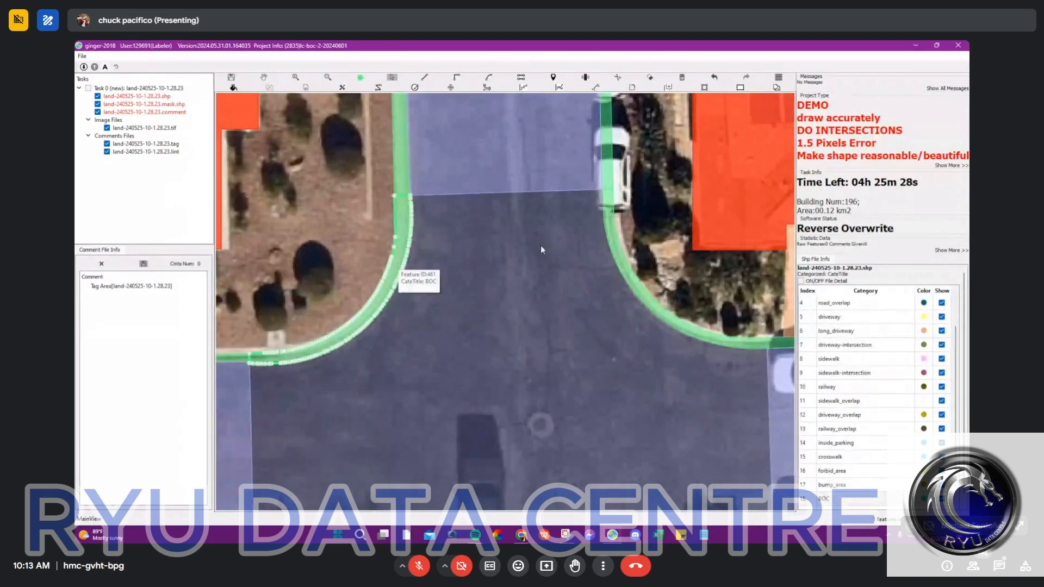
ctrl+click(623, 262)
scroll(663, 358, down, 2)
scroll(652, 414, down, 2)
scroll(663, 465, up, 3)
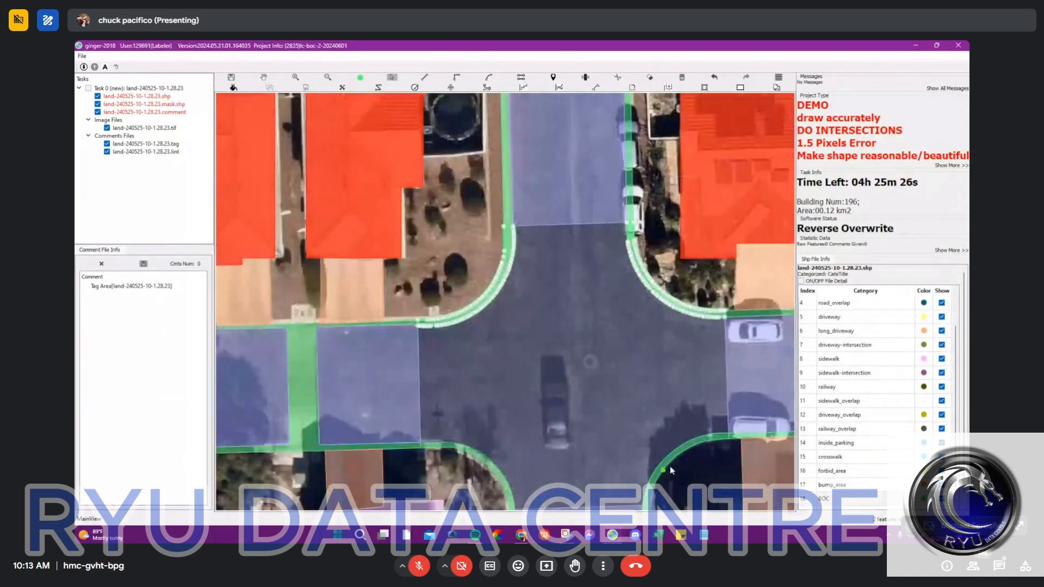
ctrl+click(672, 454)
ctrl+click(435, 461)
drag(611, 457, 529, 373)
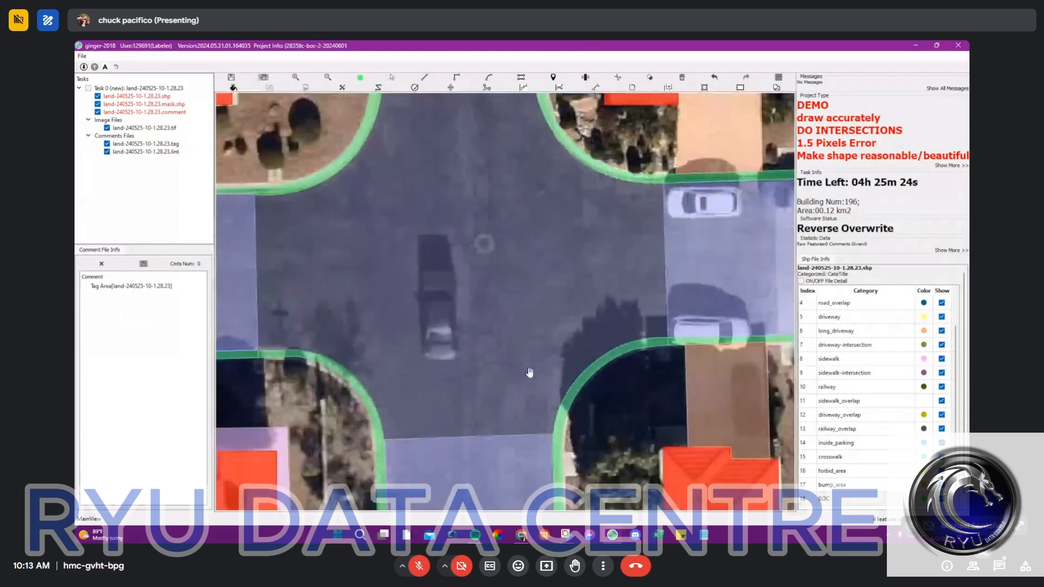
Step: Select the four curved BOC strips around the intersection's corners and change their category to BOC_intersection
click(579, 378)
ctrl+click(346, 381)
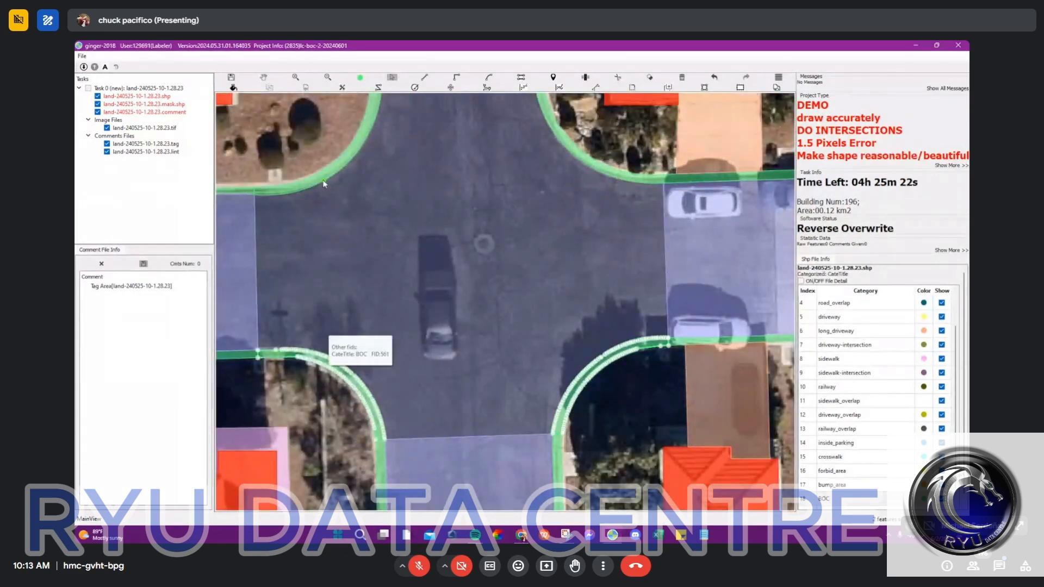
ctrl+click(325, 171)
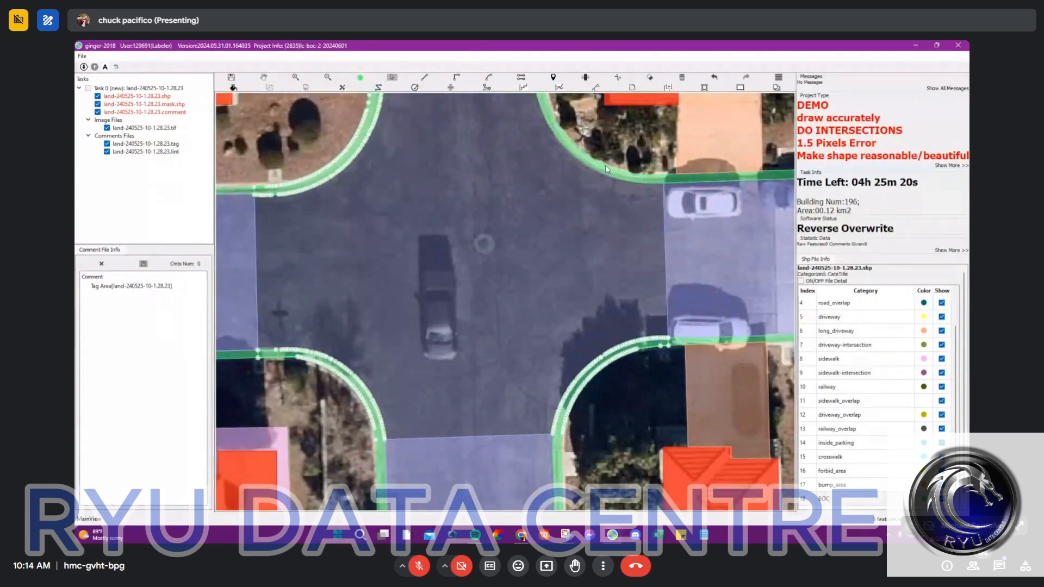
ctrl+click(606, 169)
click(848, 498)
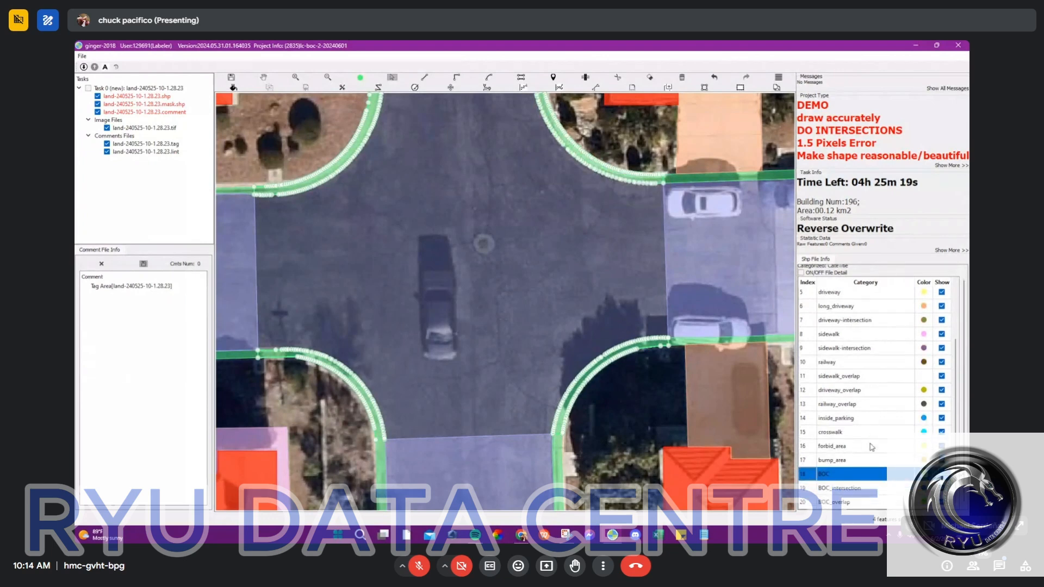
click(858, 489)
Step: Examine the relabelled intersection centre, its curved corner strips and the neighbouring roads and intersections
scroll(615, 360, down, 5)
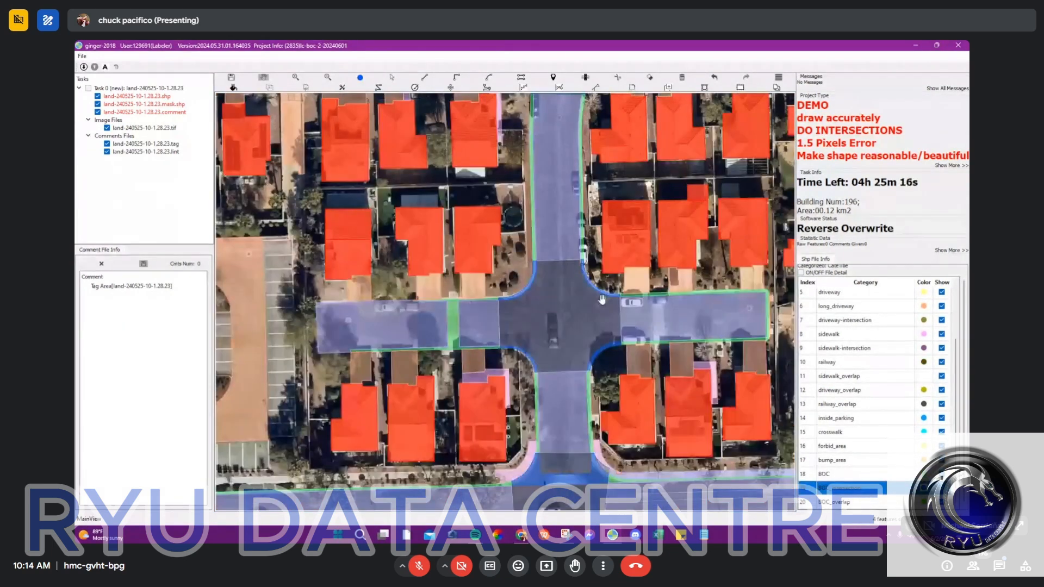
scroll(602, 299, up, 3)
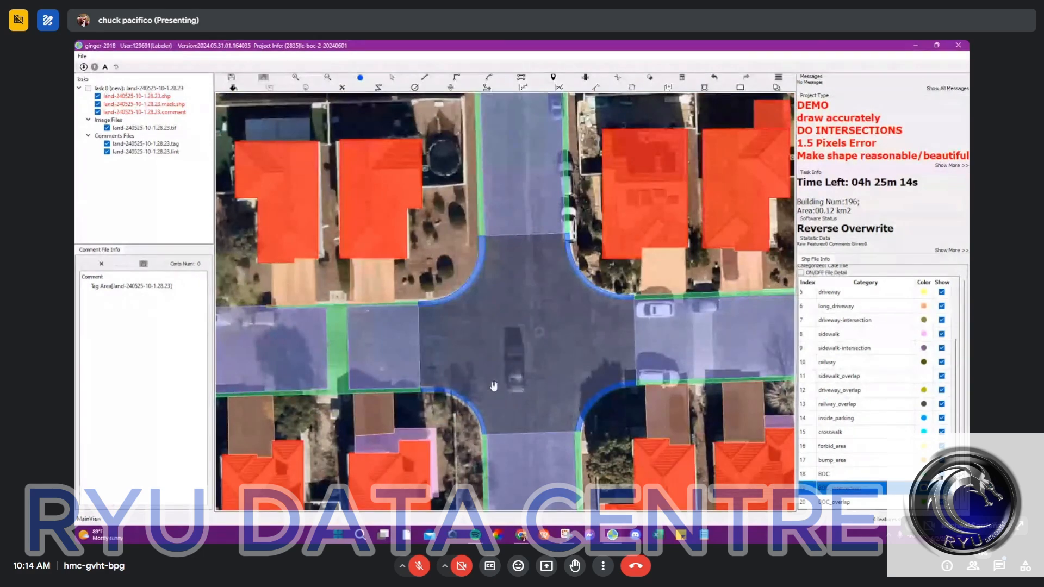
drag(583, 376, 464, 335)
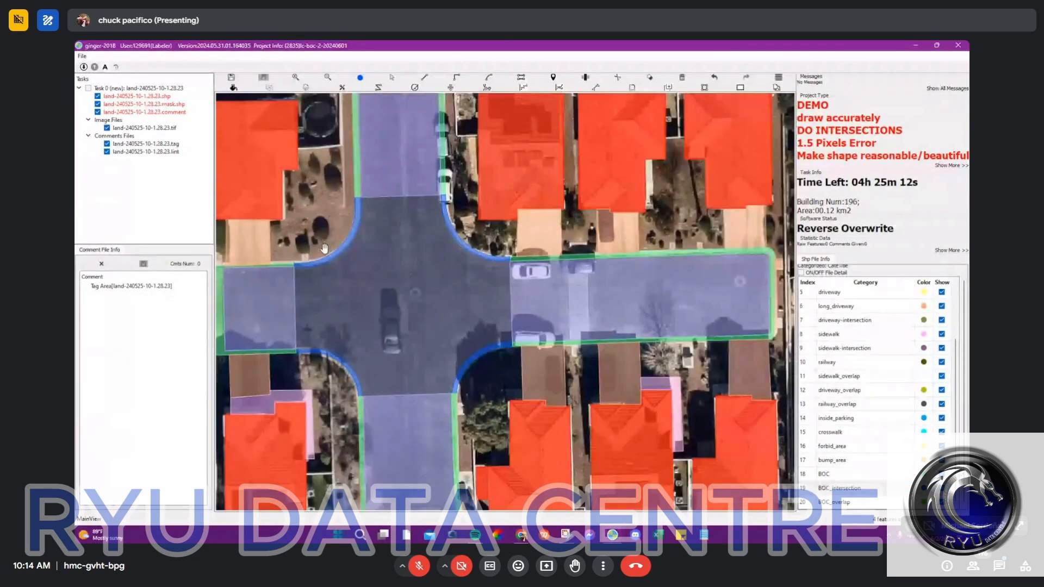
drag(325, 248, 376, 285)
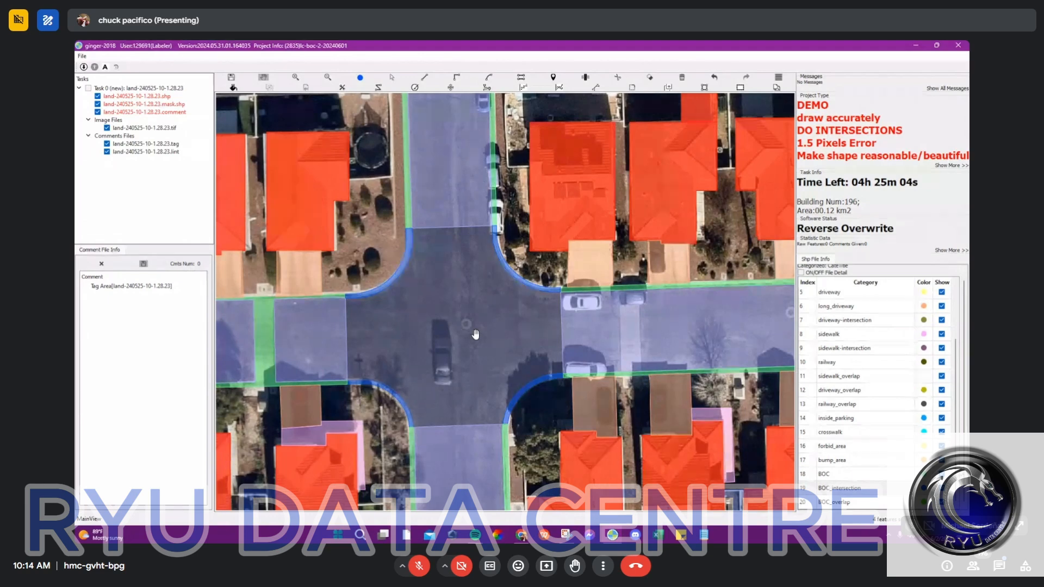
scroll(497, 355, down, 4)
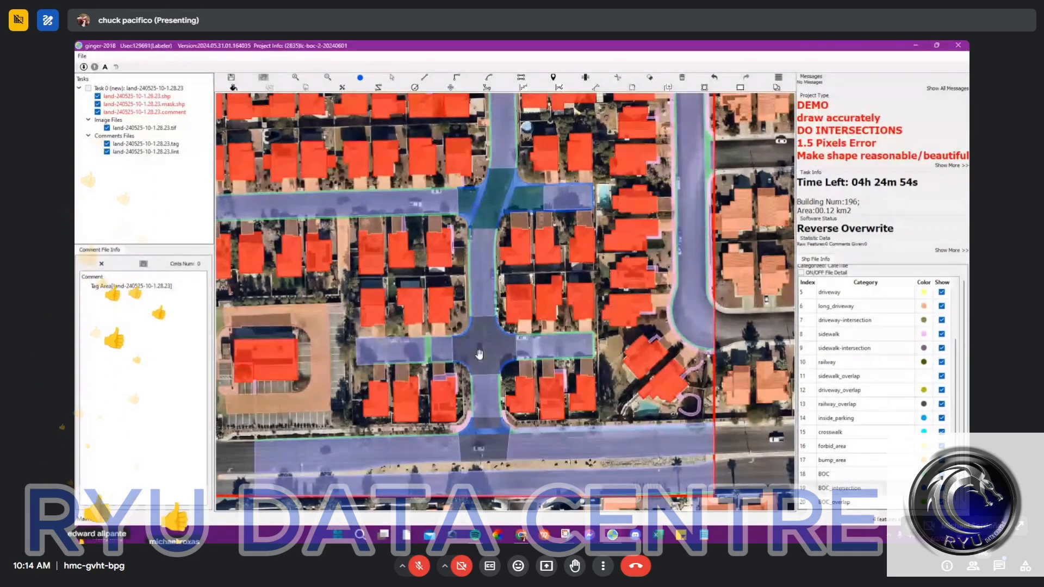
scroll(494, 384, up, 1)
scroll(494, 384, up, 2)
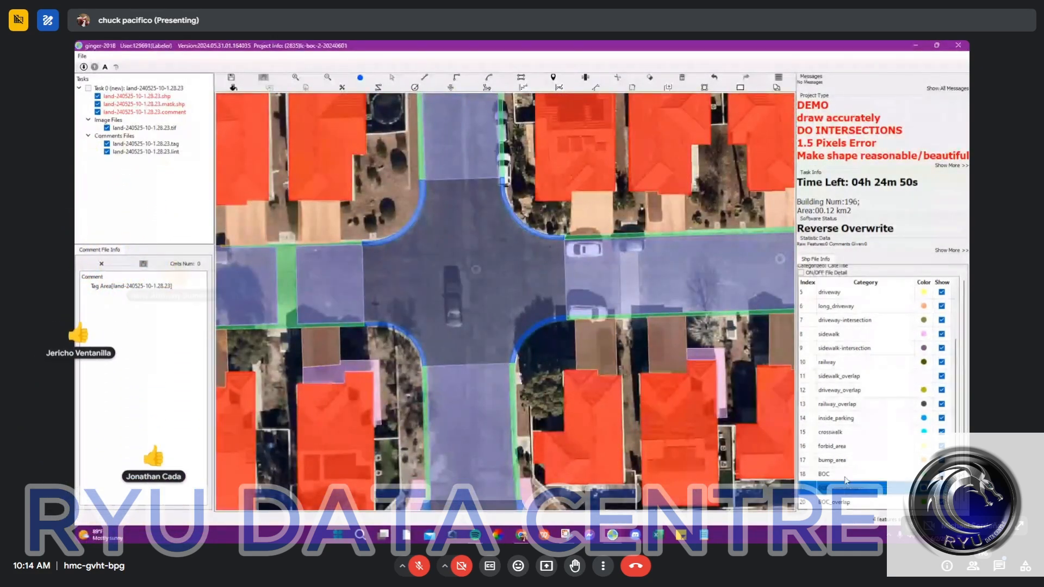
Step: Switch to the Google Meet window to read the in-call messages, and return to the labelling task
click(521, 534)
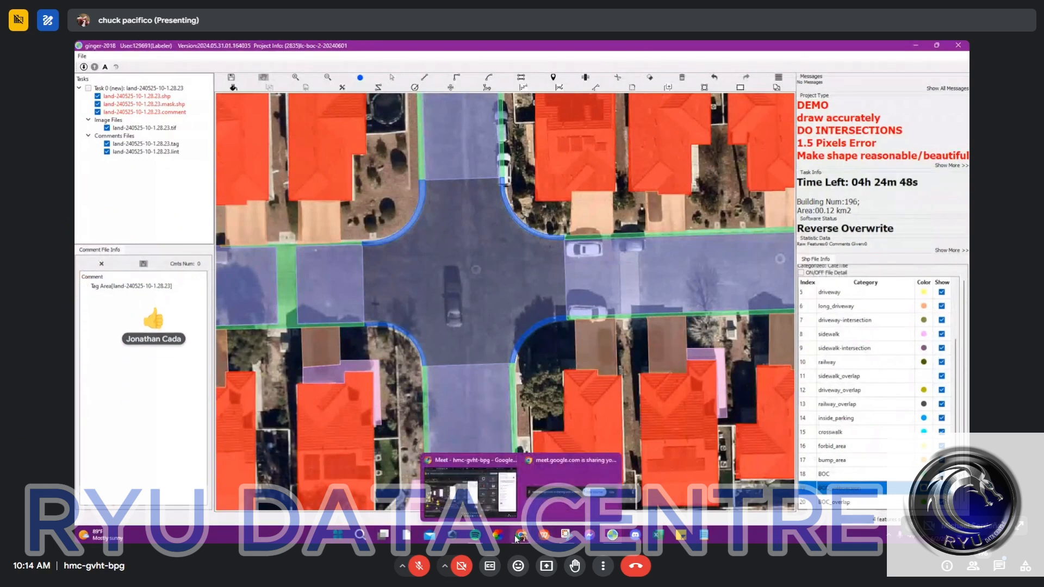
click(495, 494)
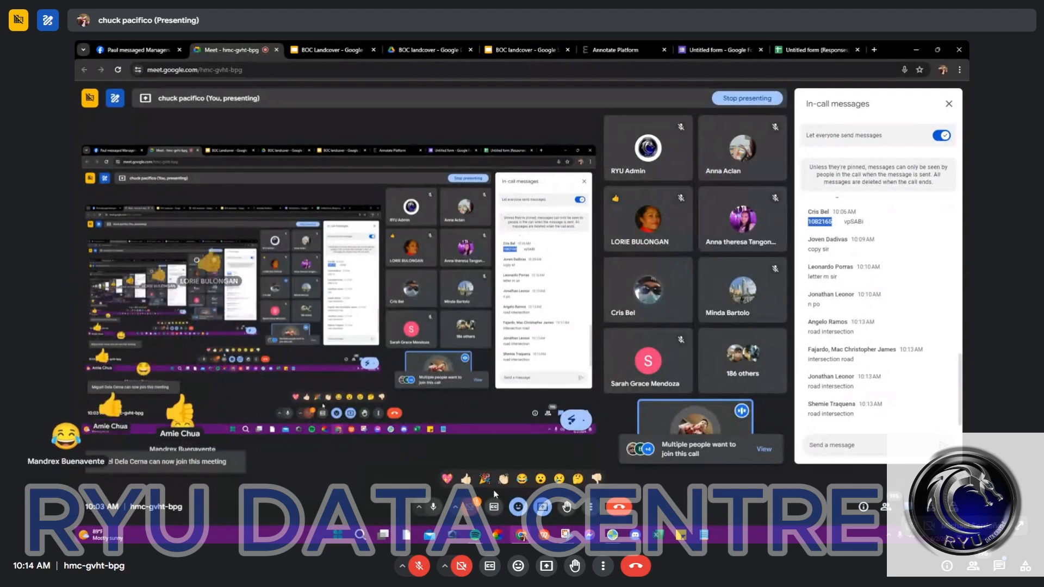
click(916, 50)
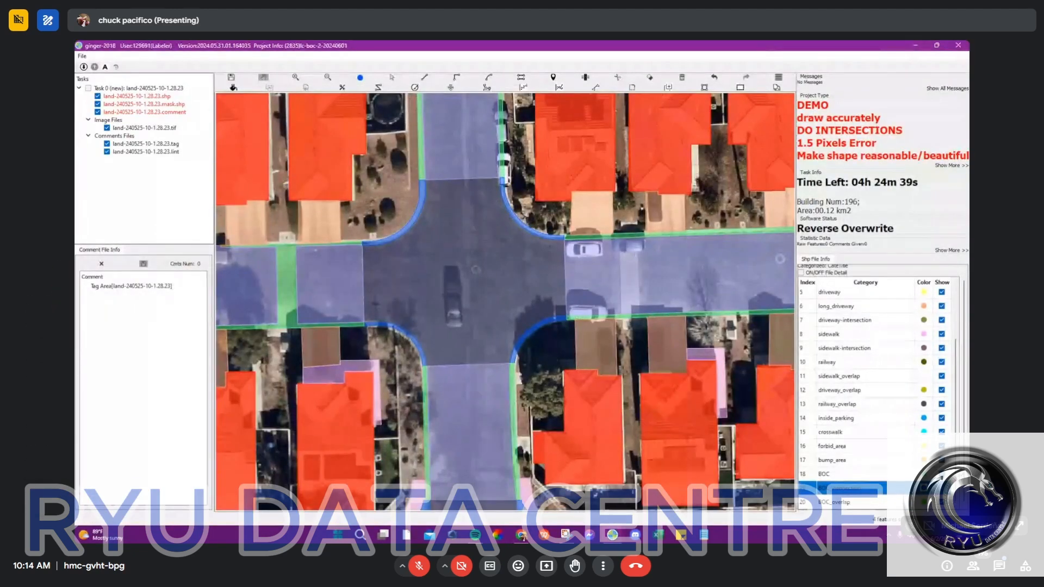
Step: Bring up the window with task land-240525-10-1.28.31, examine its road junction, and minimise that window
click(935, 45)
click(888, 214)
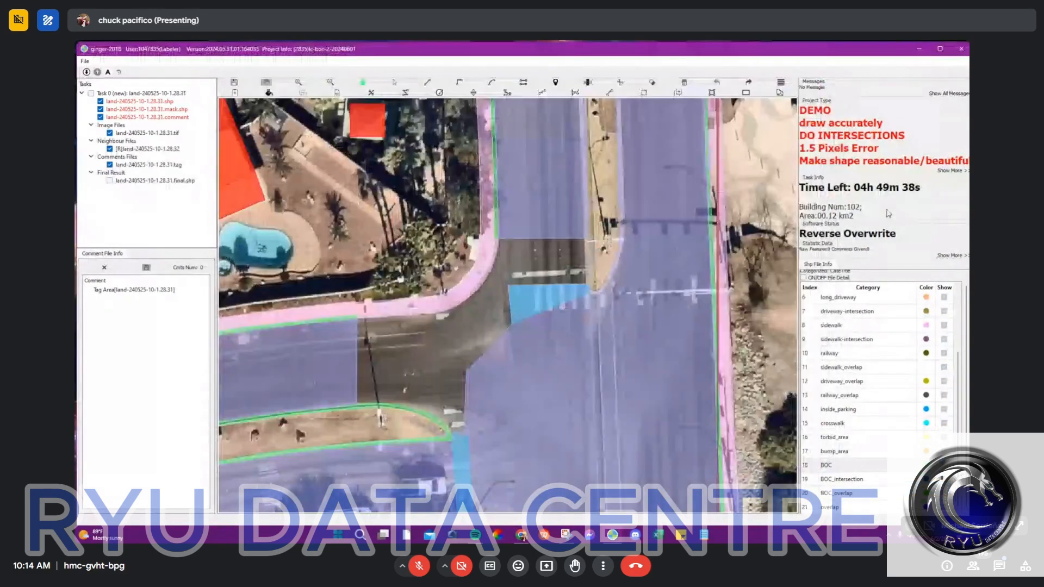
scroll(591, 282, down, 3)
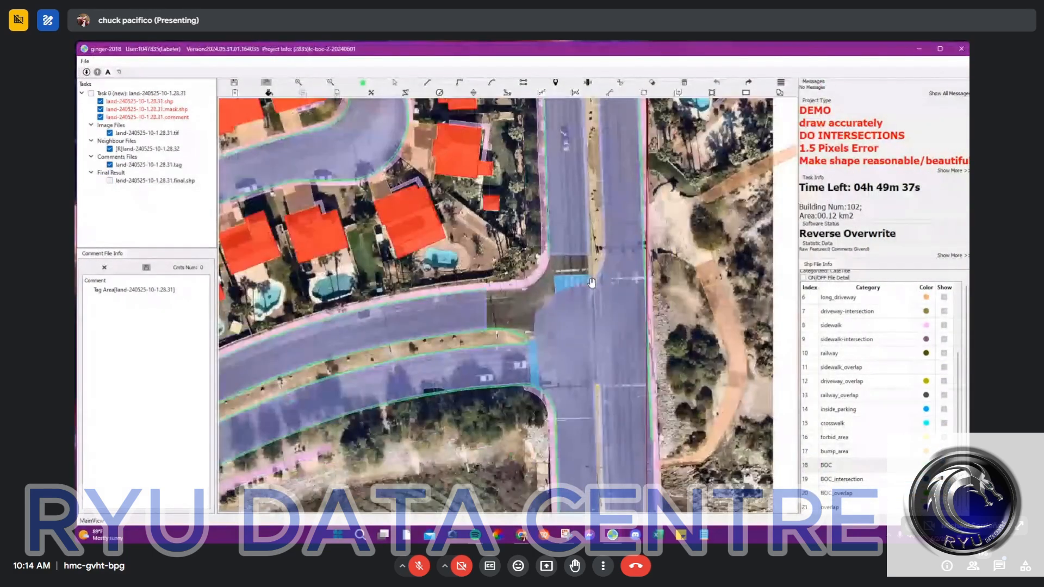
click(918, 50)
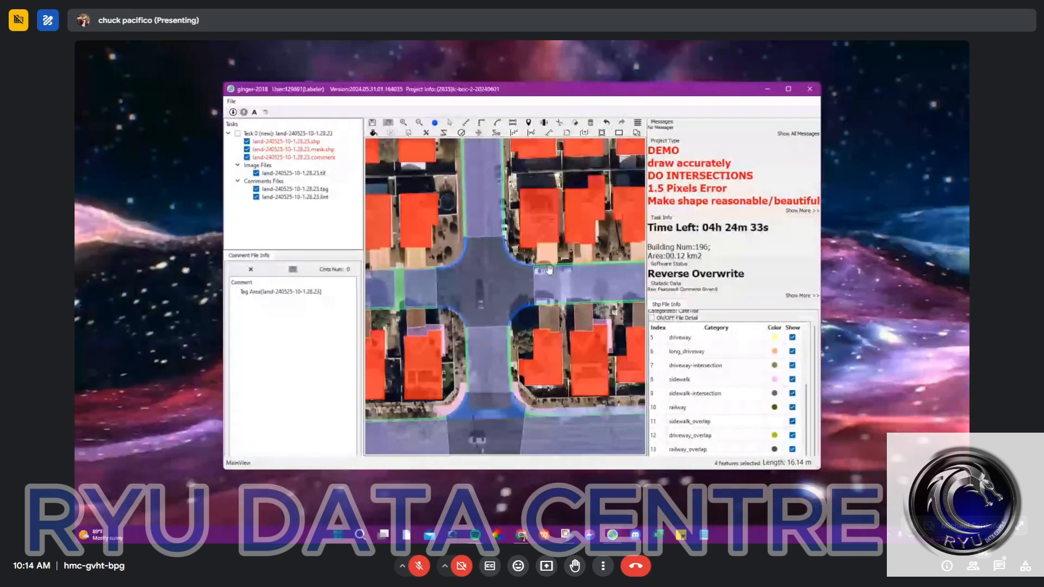
Step: Switch to the task land-240525-10-1.18.17 and undo the latest labelling edits at the crosswalk intersection beside the tennis courts
click(612, 534)
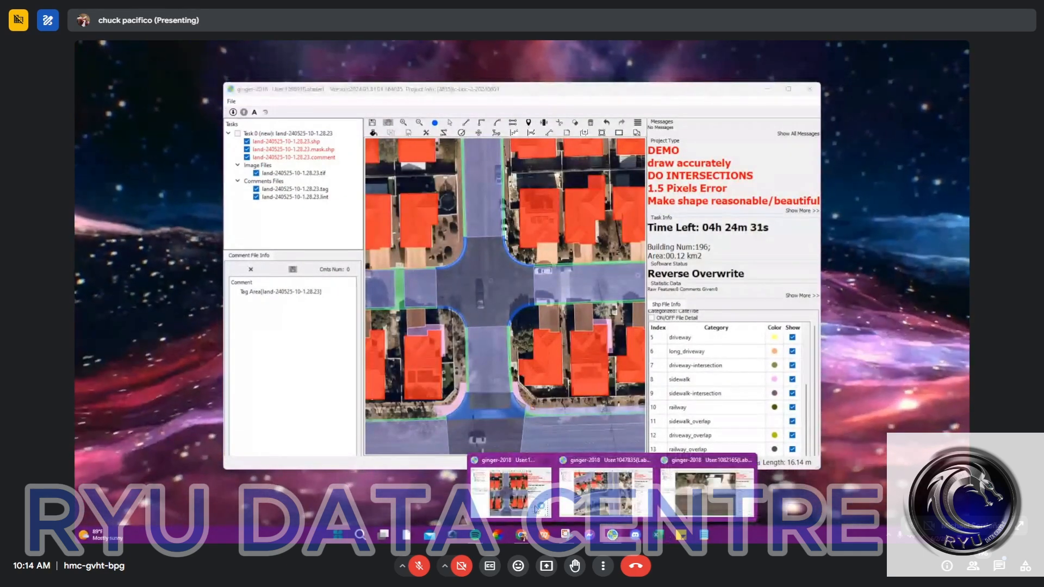
click(706, 492)
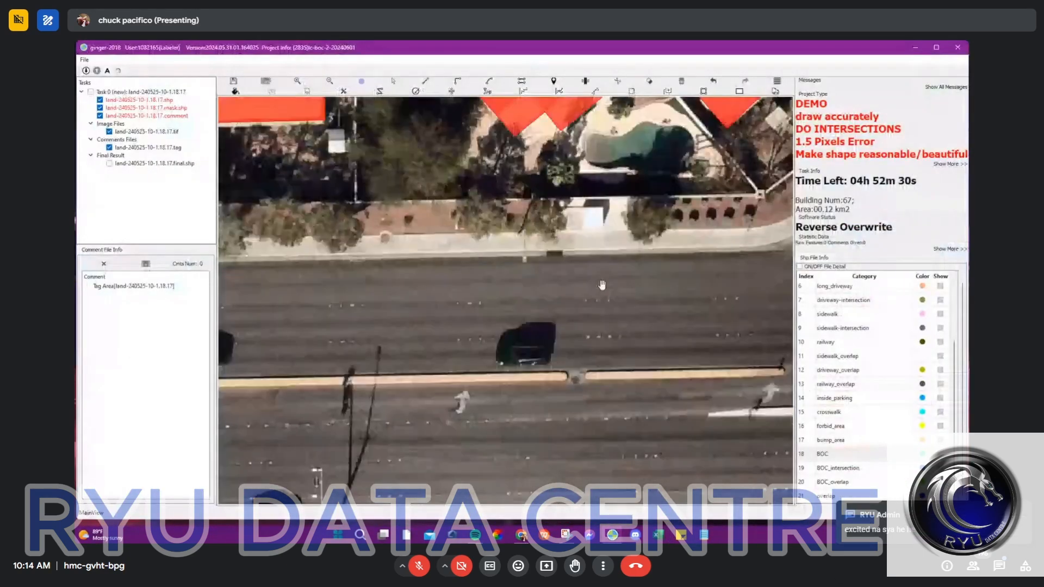
scroll(602, 284, down, 5)
scroll(459, 283, up, 4)
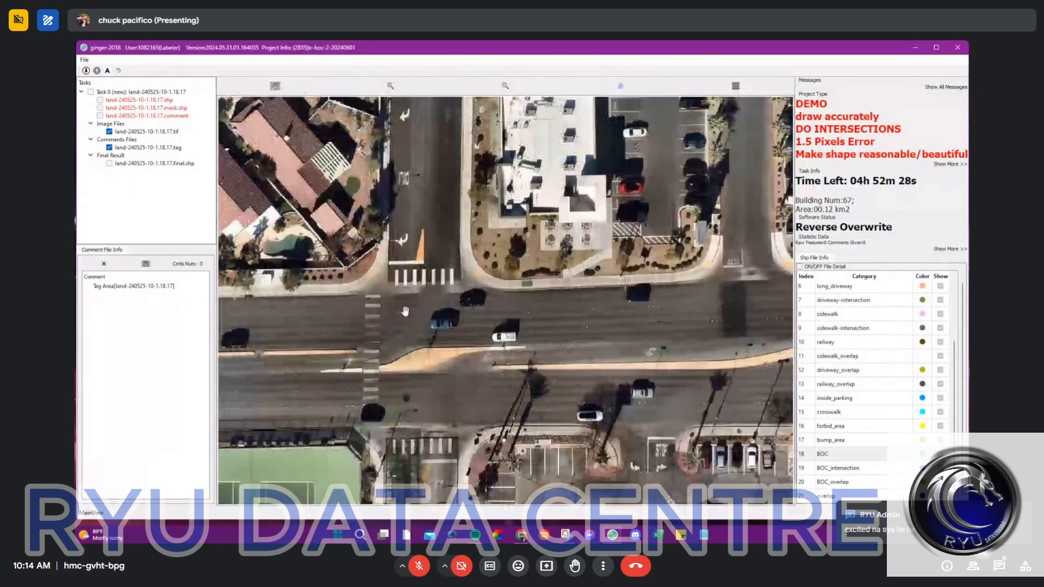
drag(395, 319, 522, 240)
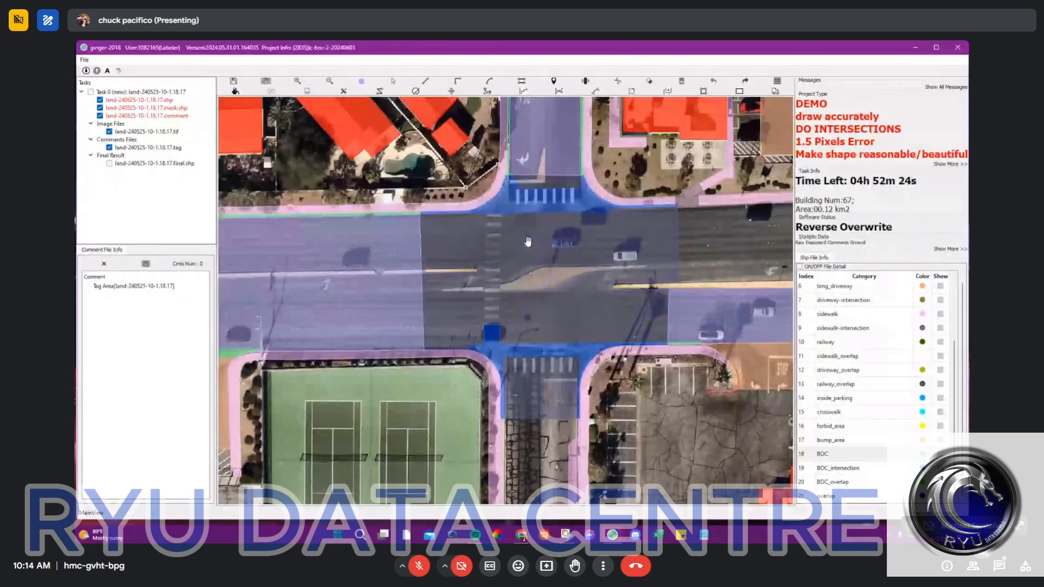
key(ctrl+z)
key(ctrl+z)
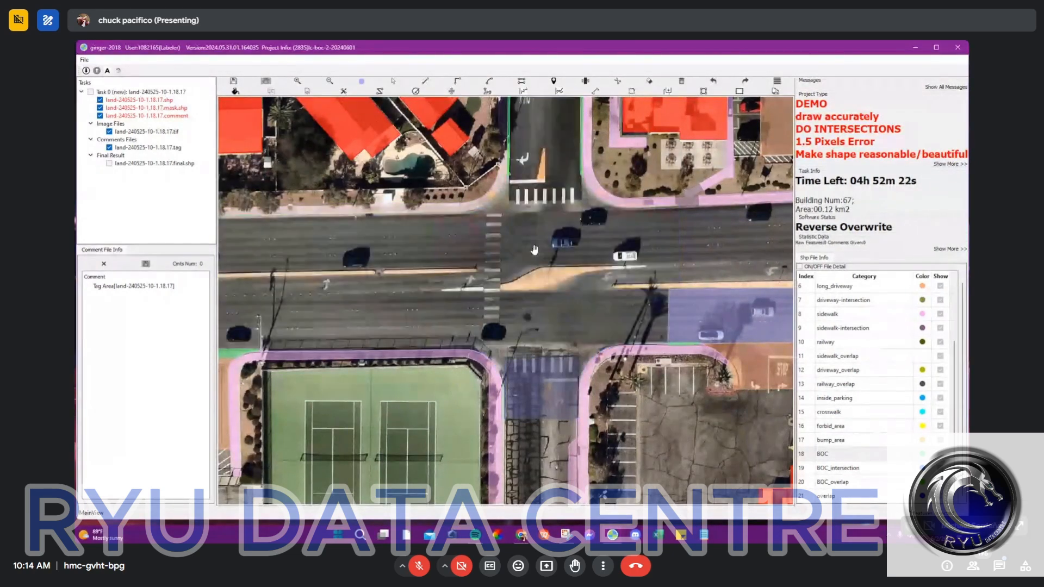
Step: Select the road polygon and the adjoining BOC strip where the north arm's curb begins to curve
scroll(526, 186, up, 3)
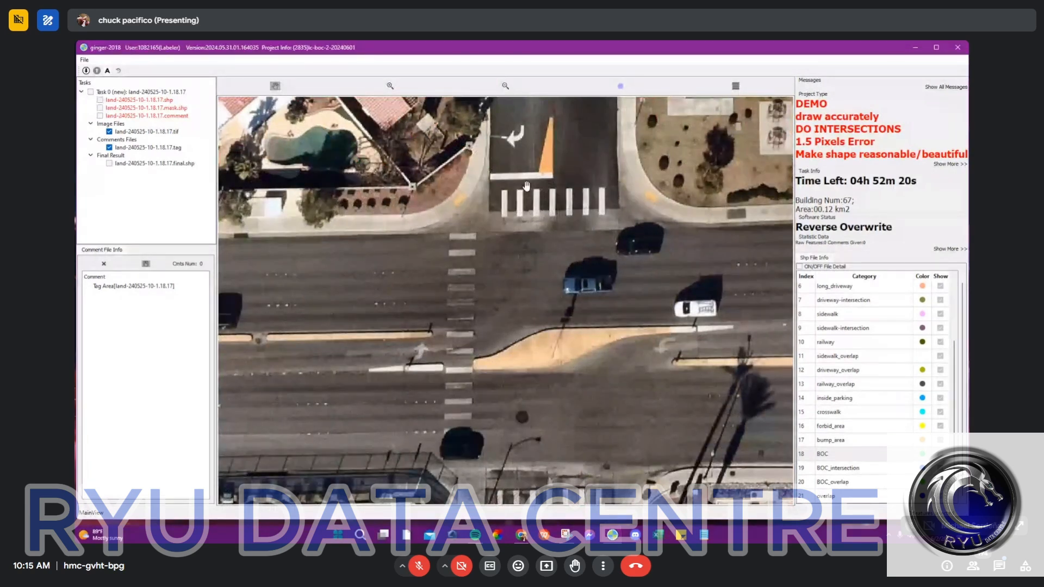
scroll(526, 186, up, 3)
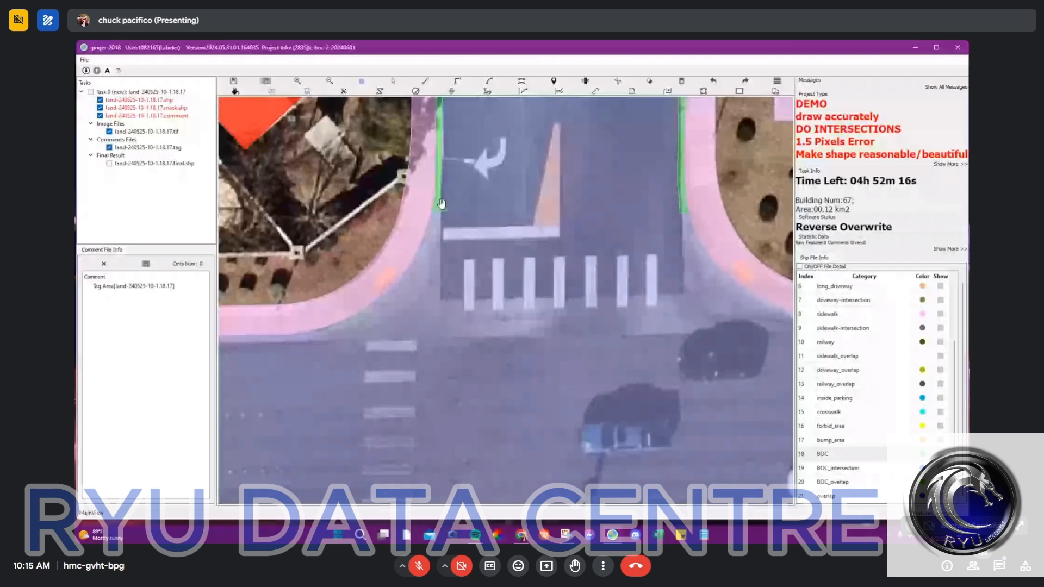
scroll(441, 204, up, 2)
click(443, 215)
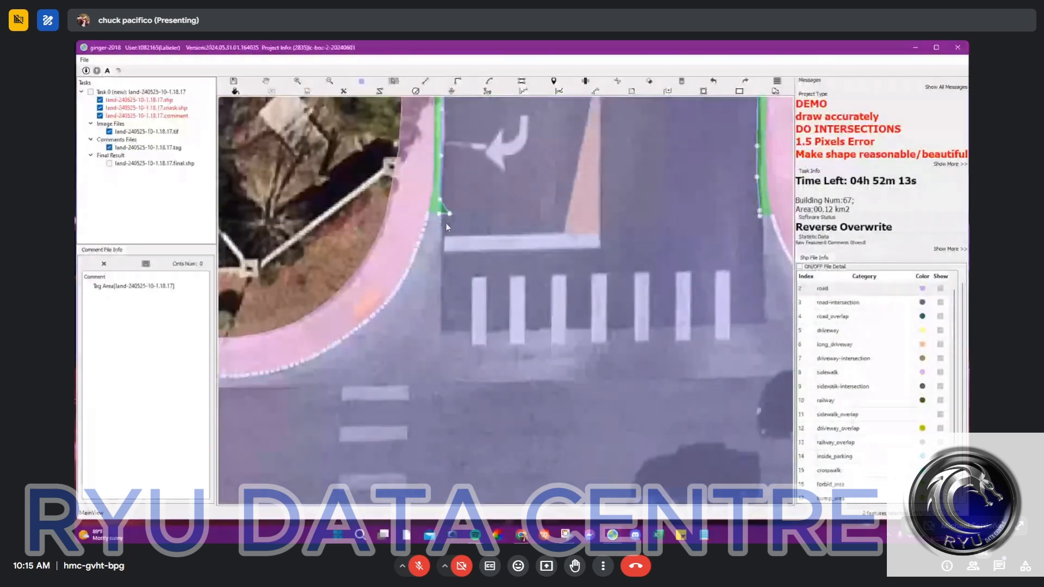
Step: Examine the parking-lot entrances and the crosswalk intersection, comparing the labels with the bare aerial imagery
scroll(446, 223, down, 5)
scroll(602, 370, down, 3)
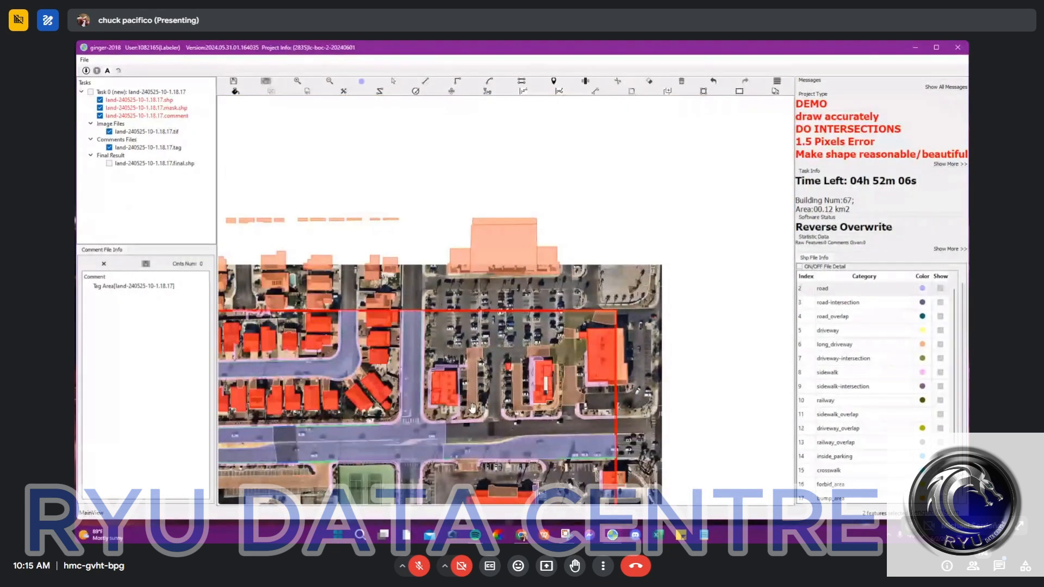
scroll(495, 398, up, 3)
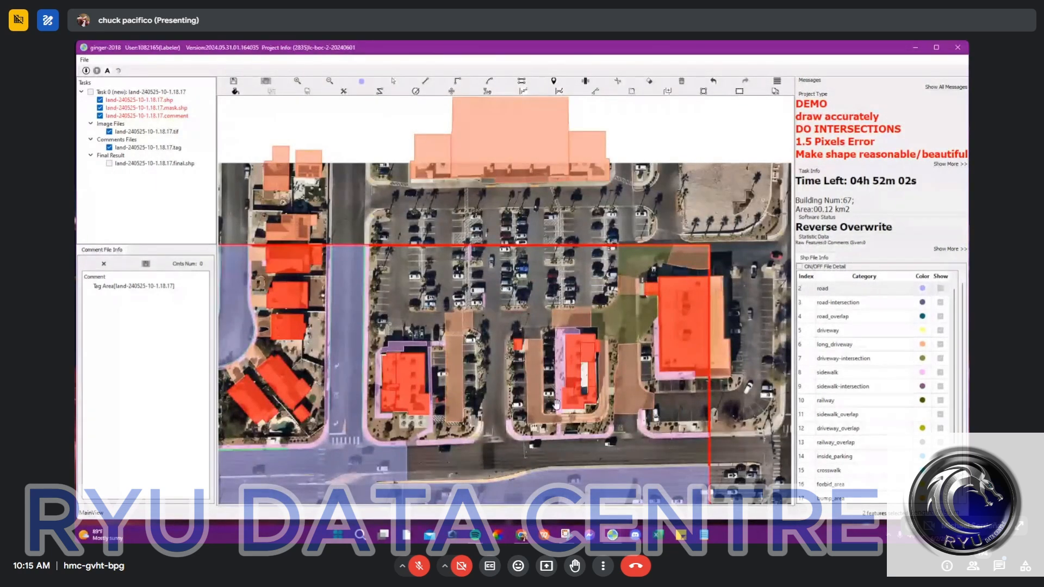
drag(517, 391, 502, 271)
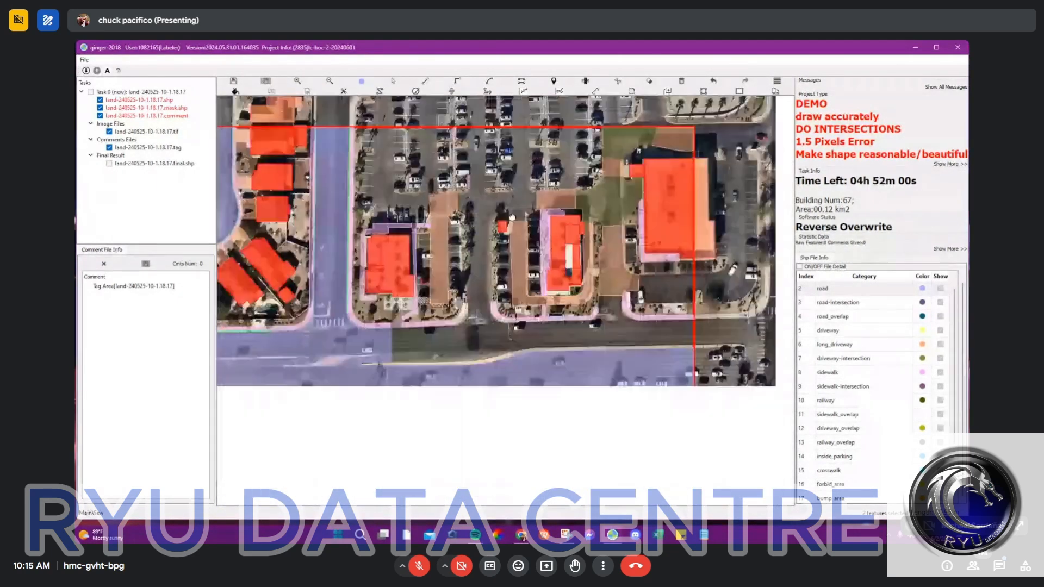
drag(461, 321, 483, 241)
key(space)
scroll(482, 241, up, 4)
scroll(483, 241, up, 3)
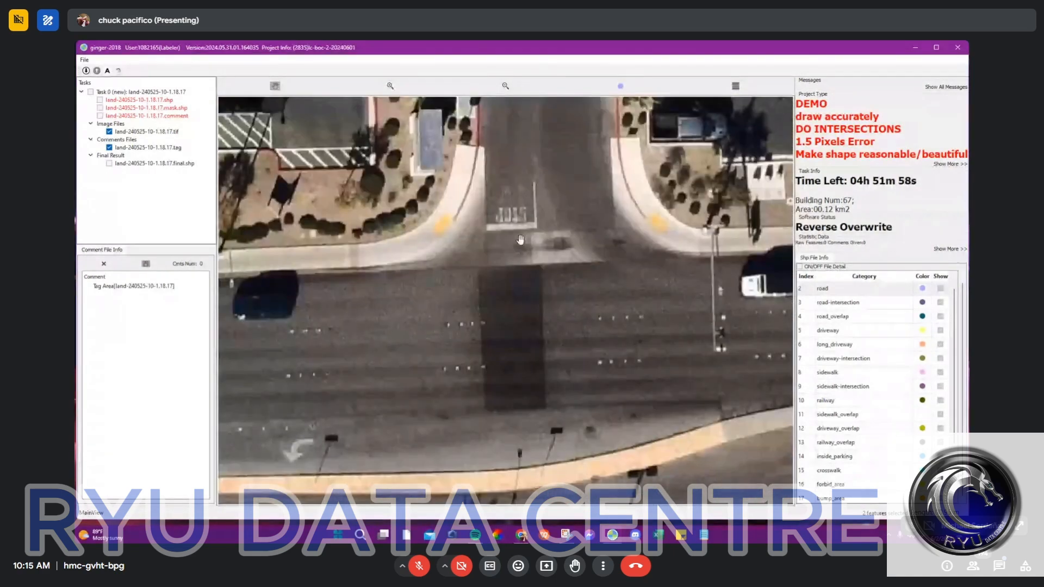
scroll(631, 248, down, 3)
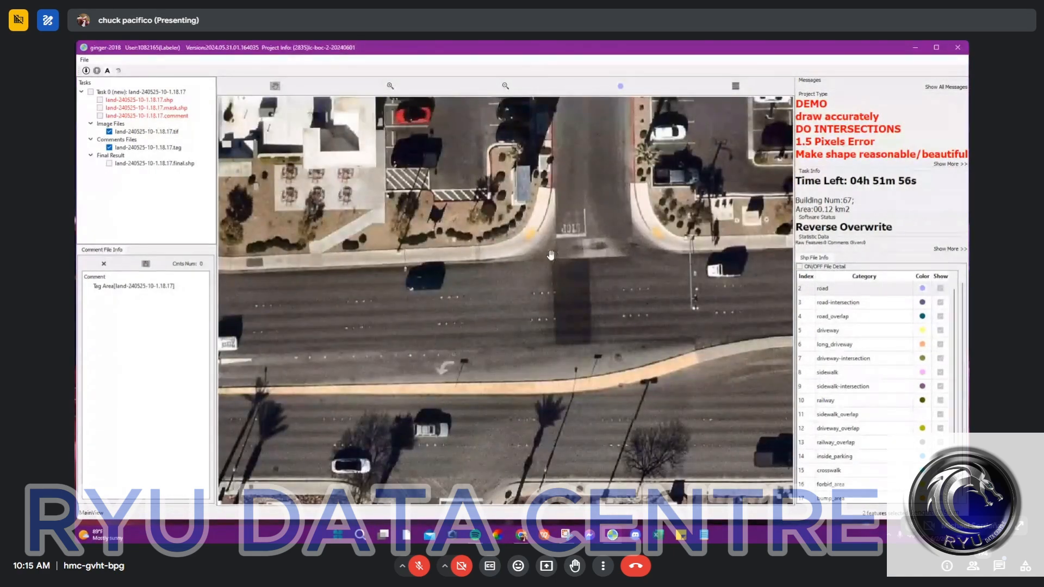
scroll(551, 255, down, 3)
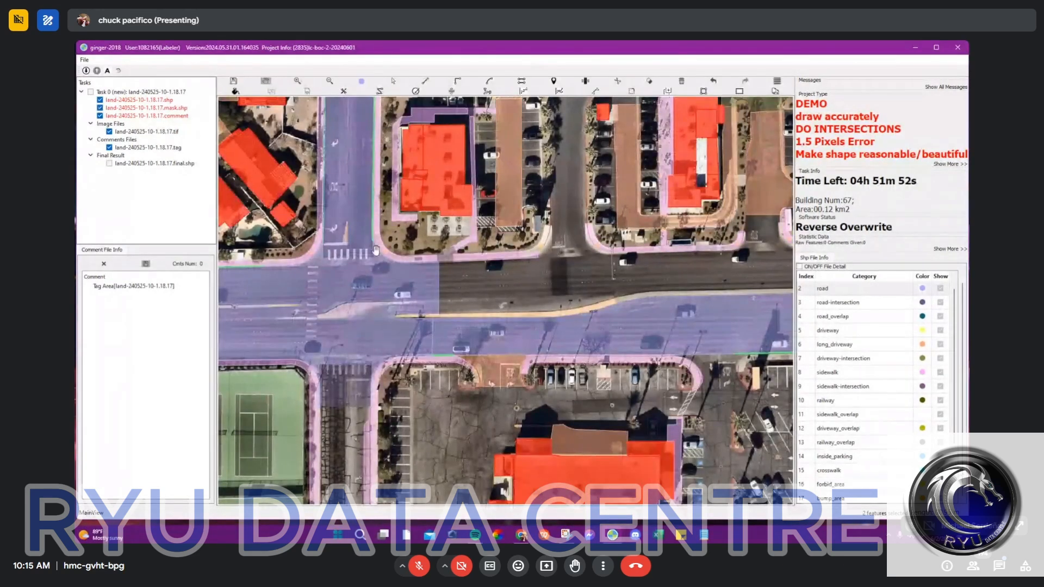
scroll(376, 249, up, 5)
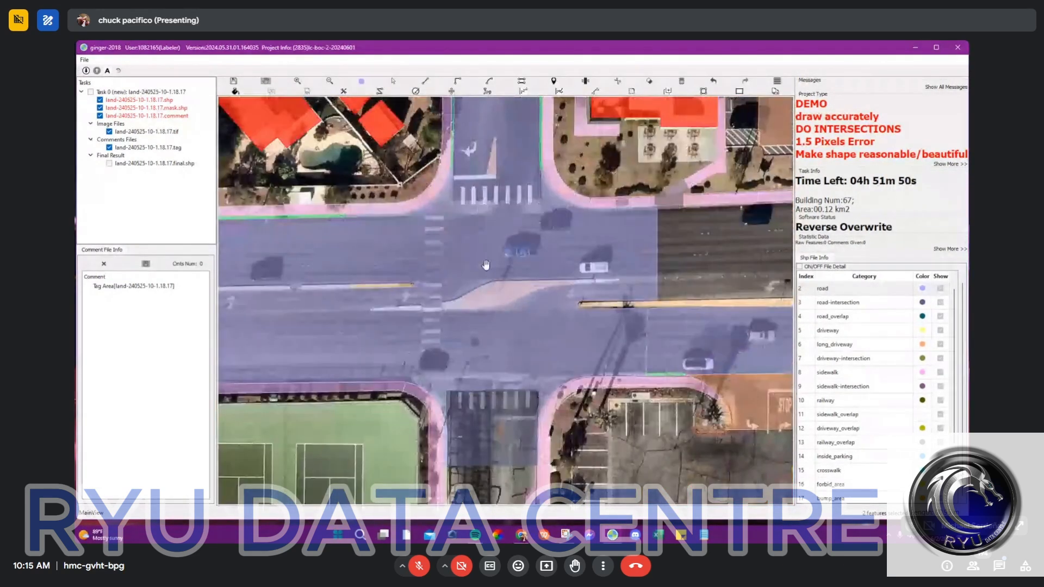
scroll(468, 233, up, 5)
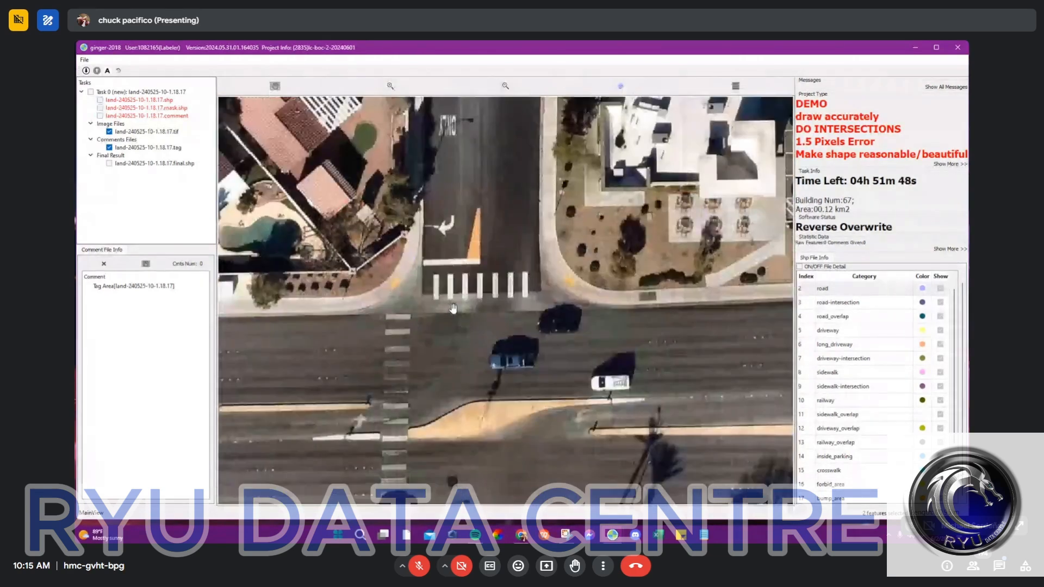
Step: Capture a screenshot of the intersection's north arm and crosswalks with the Snipping Tool
mouse_move(565, 535)
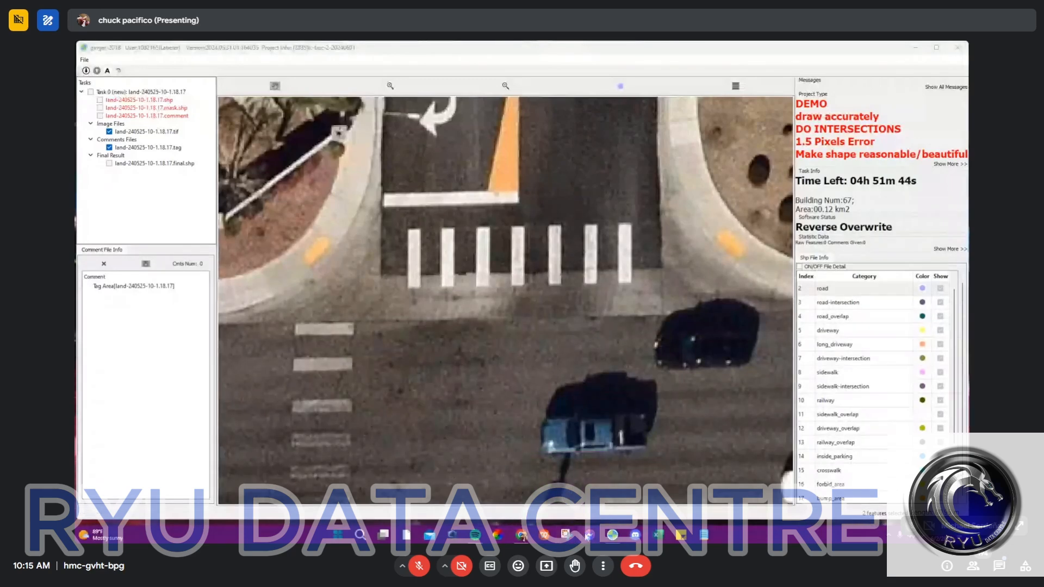
click(573, 538)
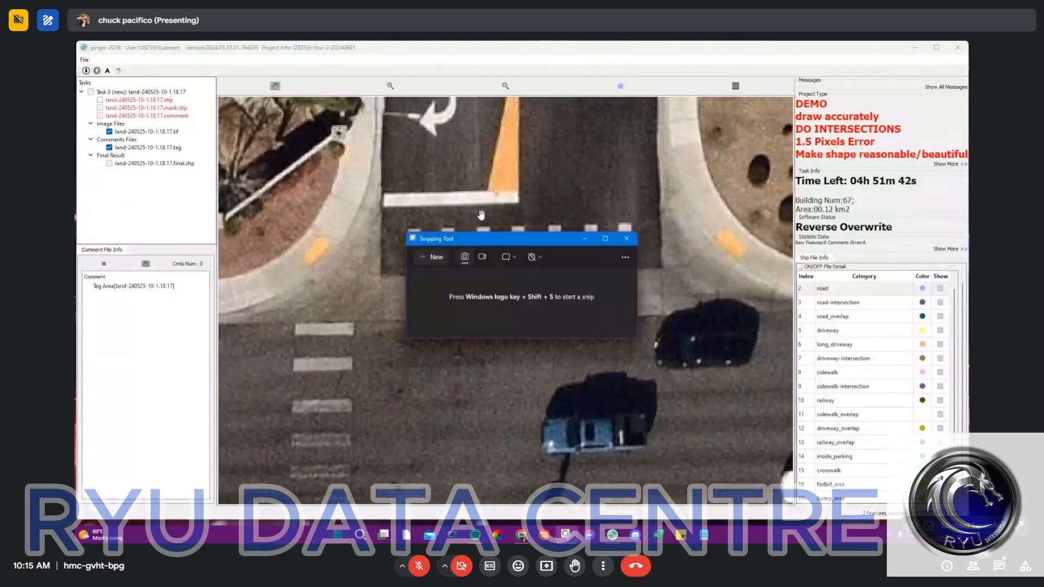
click(431, 263)
drag(208, 103, 743, 435)
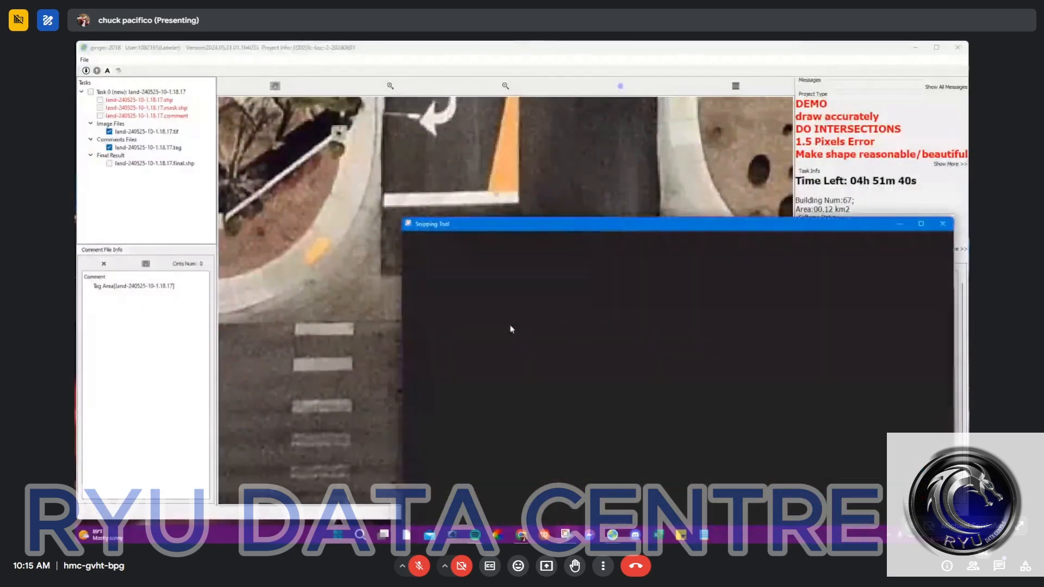
Step: Undo the stray pen stroke, set the pen to green and draw an arrow marking the road edge where the west curb starts curving
drag(561, 285, 576, 278)
key(ctrl+z)
click(618, 242)
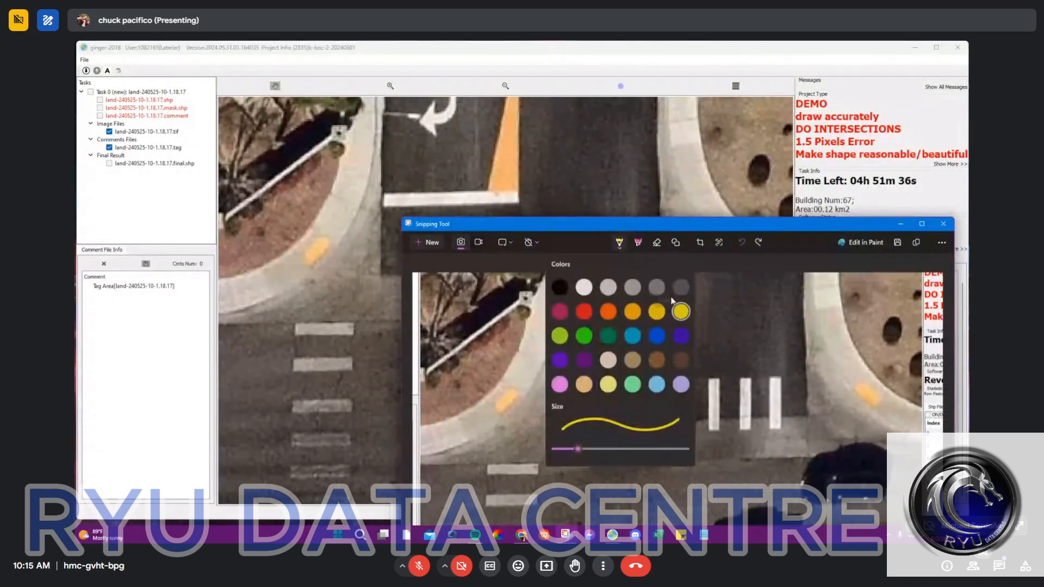
click(588, 335)
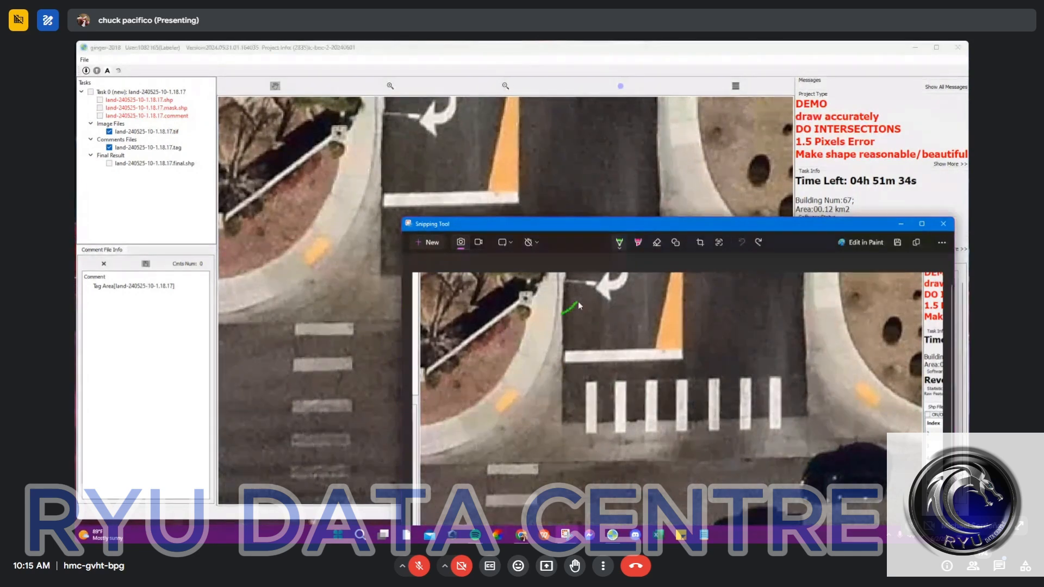
drag(562, 304, 570, 316)
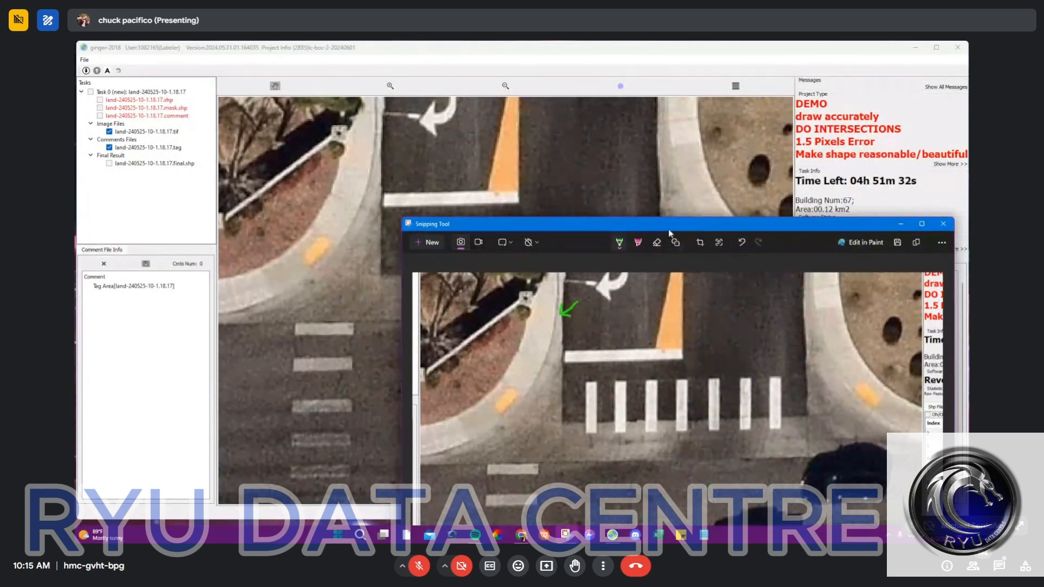
Step: Move the snip window up, set the pen to pink and draw an arrow marking the sidewalk-side edge of the west curb
click(620, 249)
click(619, 249)
drag(619, 248, 484, 138)
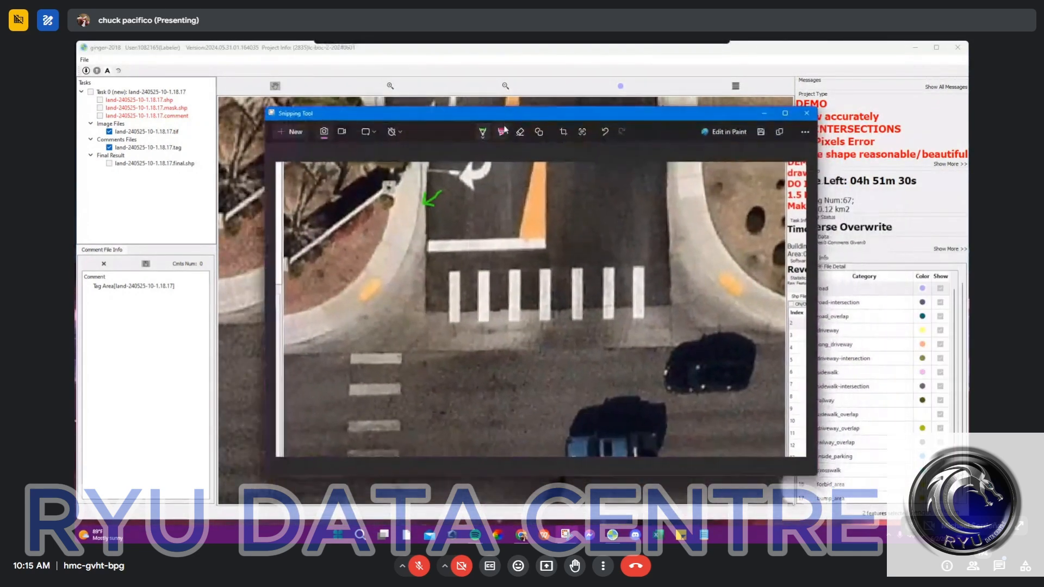
click(485, 134)
click(423, 272)
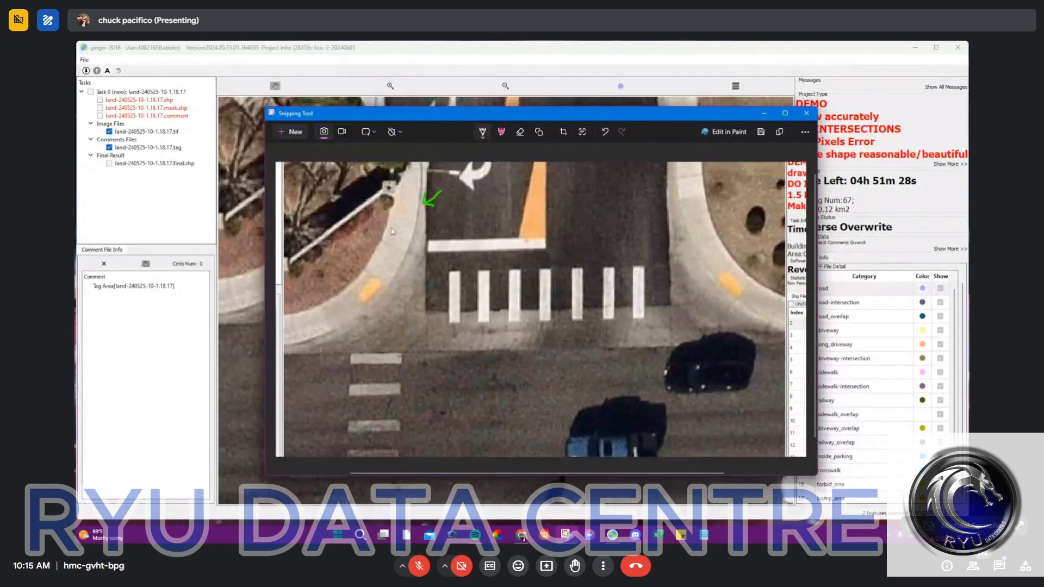
mouse_move(375, 203)
mouse_down()
mouse_move(396, 230)
mouse_move(377, 223)
mouse_up()
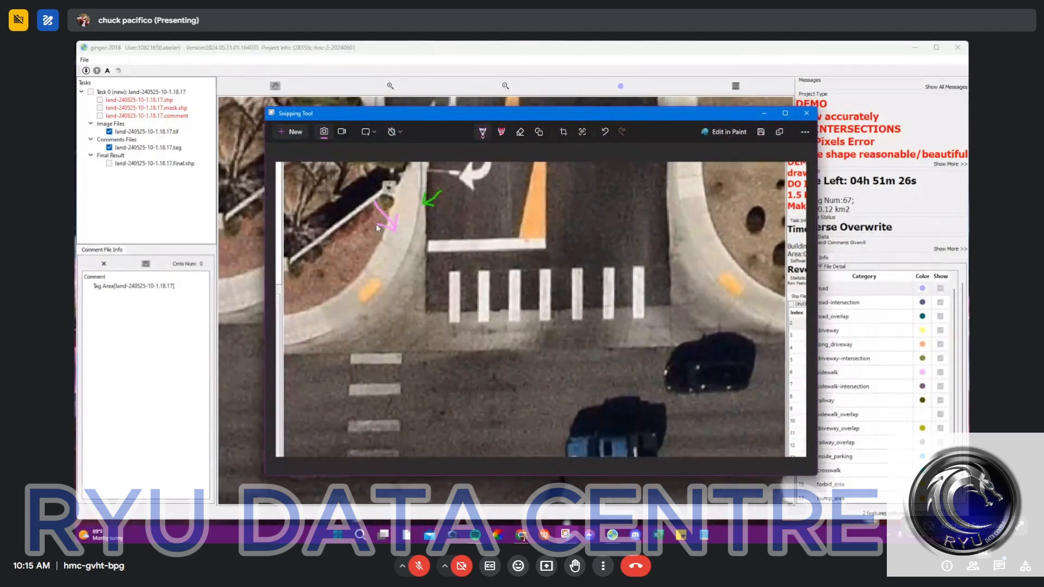
Step: With the green pen, outline the north arm's asphalt edge across the crosswalk and draw a line along the main road's north edge
click(482, 132)
click(445, 223)
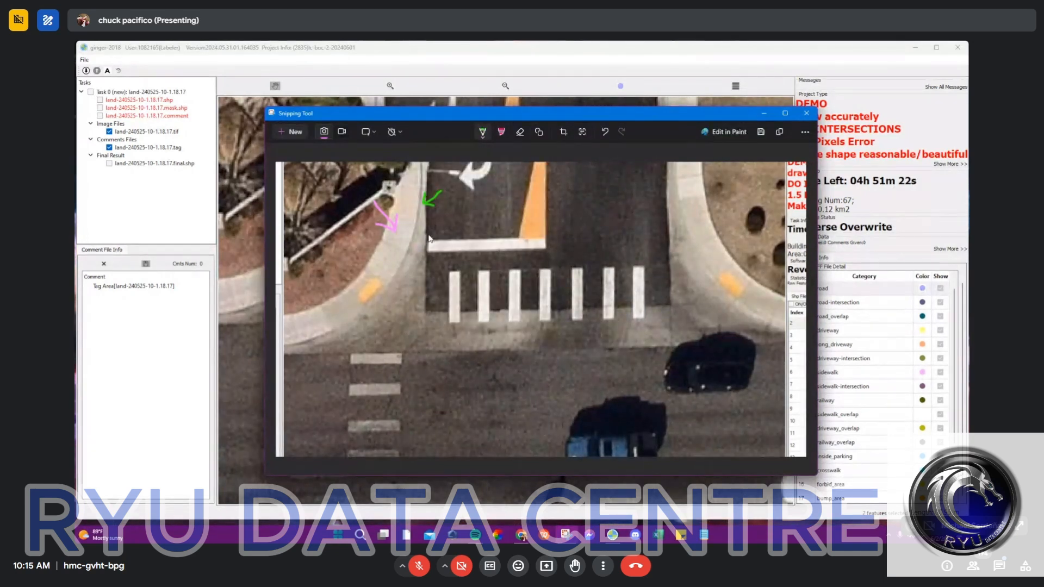
mouse_move(425, 239)
mouse_down()
mouse_move(427, 315)
mouse_move(672, 315)
mouse_move(675, 188)
mouse_up()
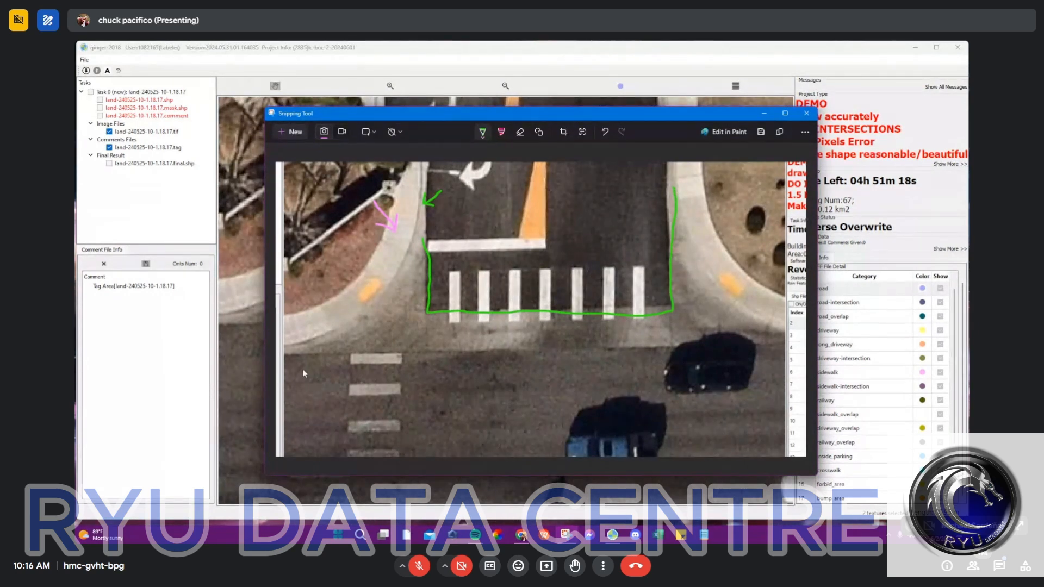
drag(294, 356, 780, 339)
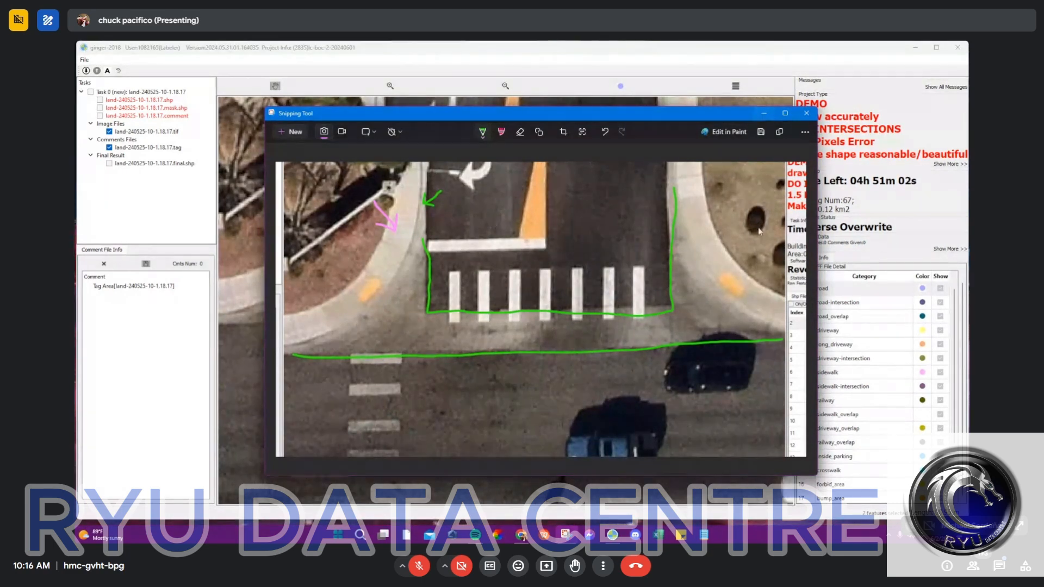
Step: Switch to the task land-240525-10-1.28.23 and examine the concrete strips crossing the side streets near the four-way intersection
mouse_move(620, 535)
click(511, 486)
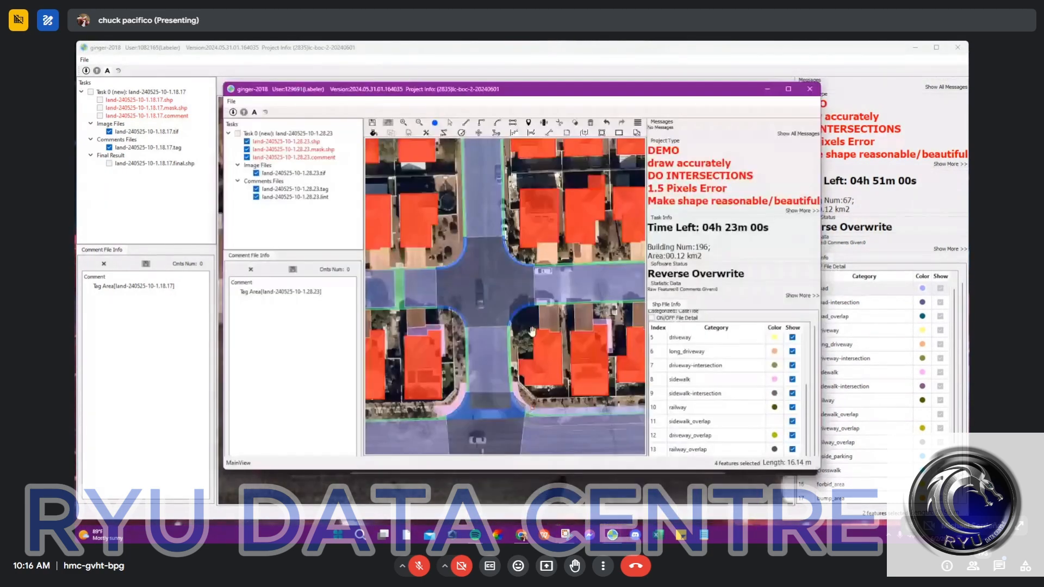
scroll(478, 230, up, 3)
scroll(479, 230, up, 1)
double_click(586, 88)
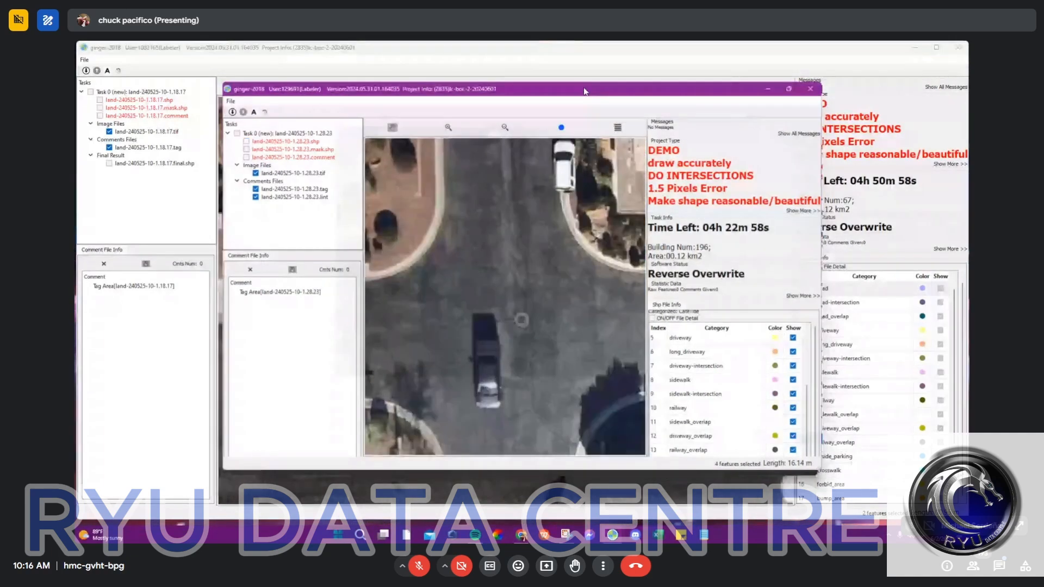
scroll(499, 215, down, 2)
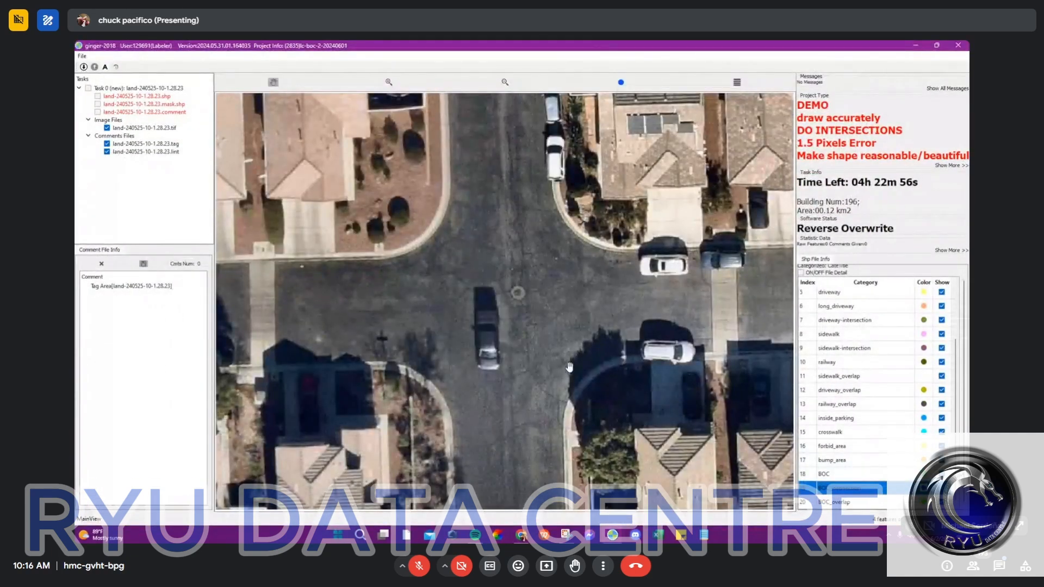
drag(734, 305, 536, 322)
scroll(520, 314, up, 3)
scroll(489, 297, down, 4)
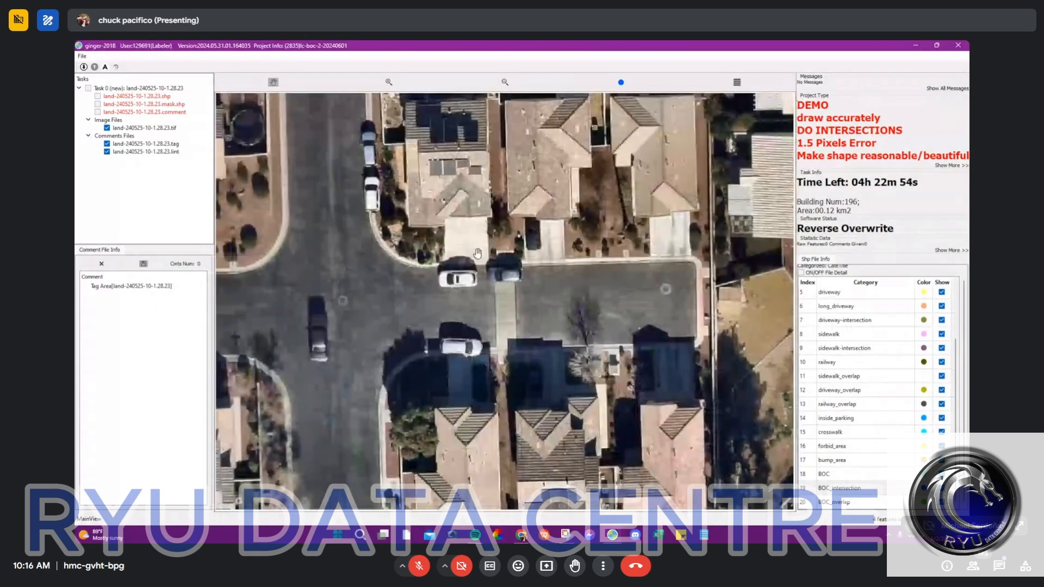
scroll(492, 297, up, 3)
key(space)
key(space)
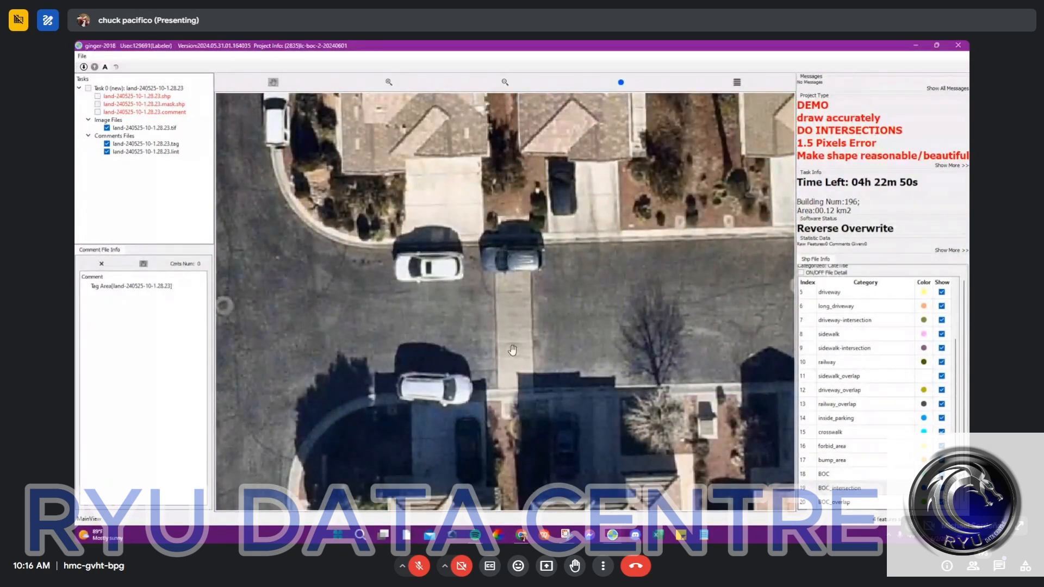
scroll(512, 350, down, 4)
scroll(508, 321, up, 2)
scroll(508, 320, up, 2)
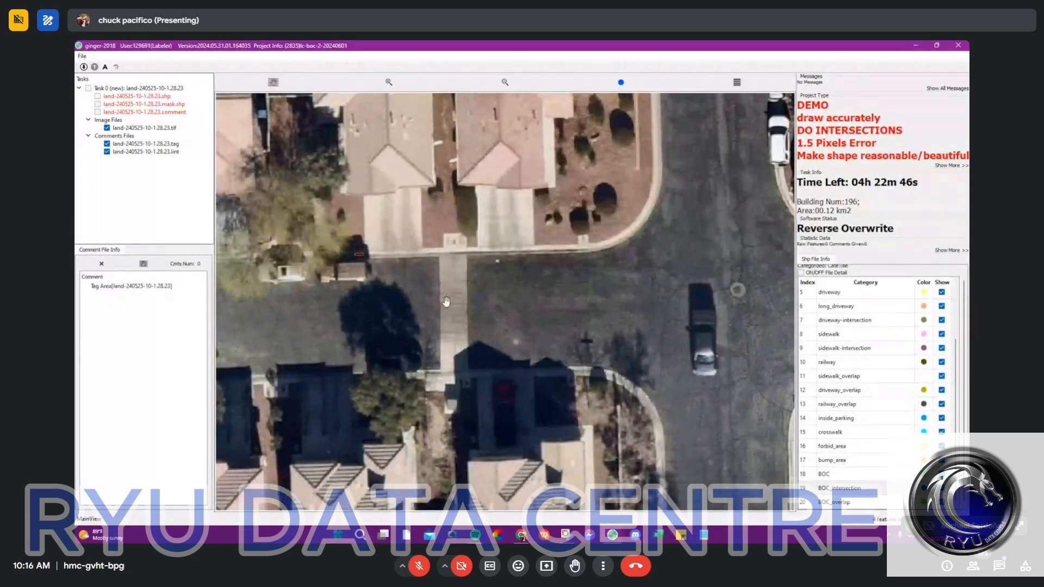
scroll(447, 299, down, 2)
key(space)
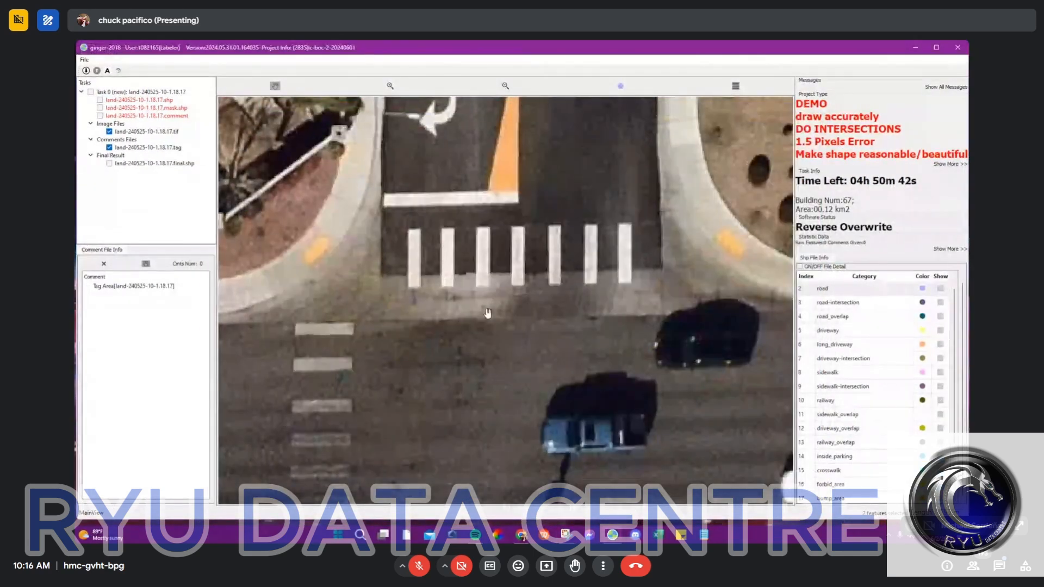
Step: Show the labels again over the crosswalk intersection in land-240525-10-1.18.17 and inspect the north arm's curbs
scroll(558, 325, down, 3)
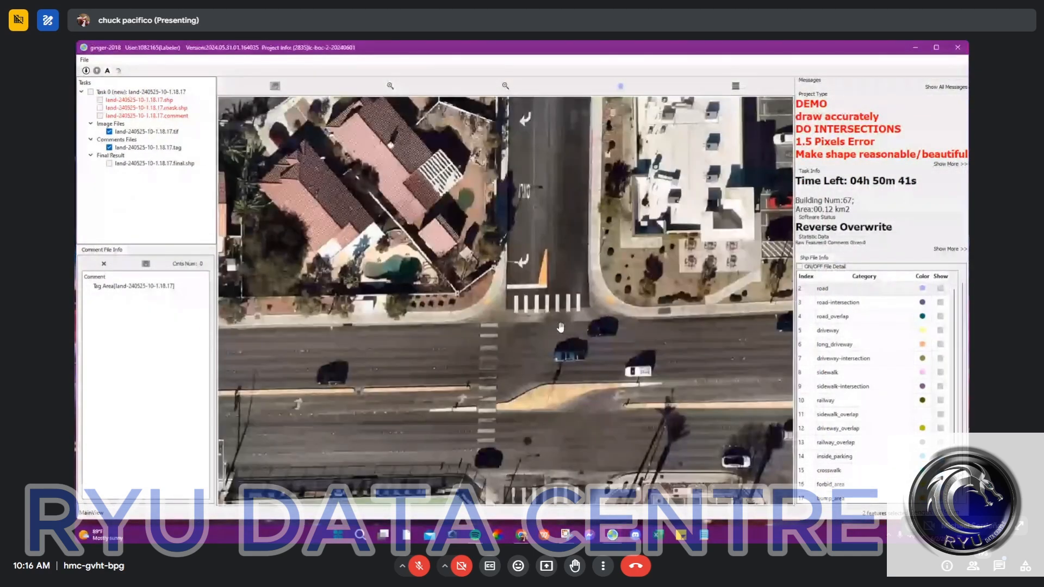
key(space)
drag(560, 327, 488, 257)
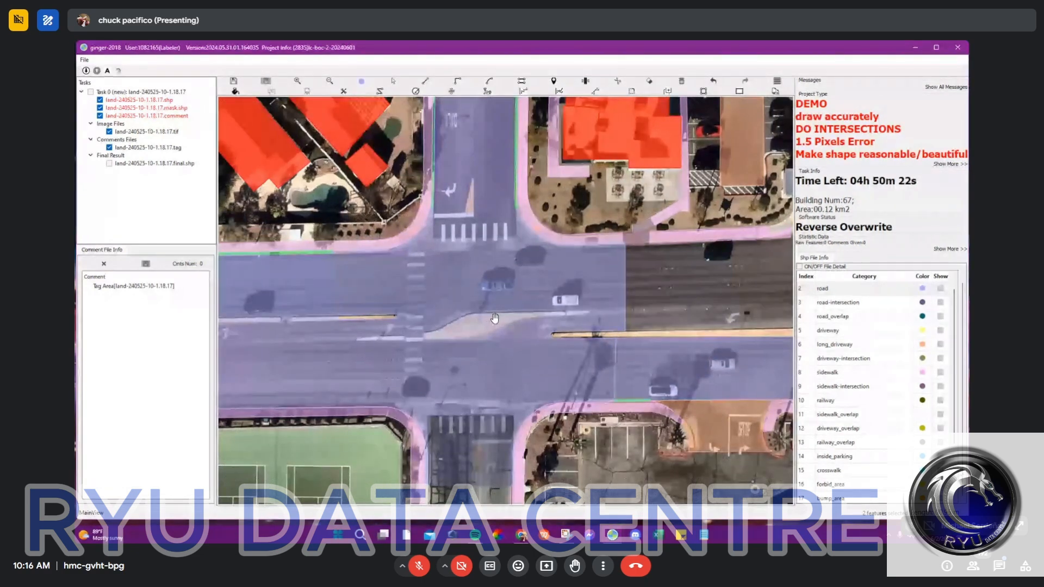
scroll(437, 233, up, 4)
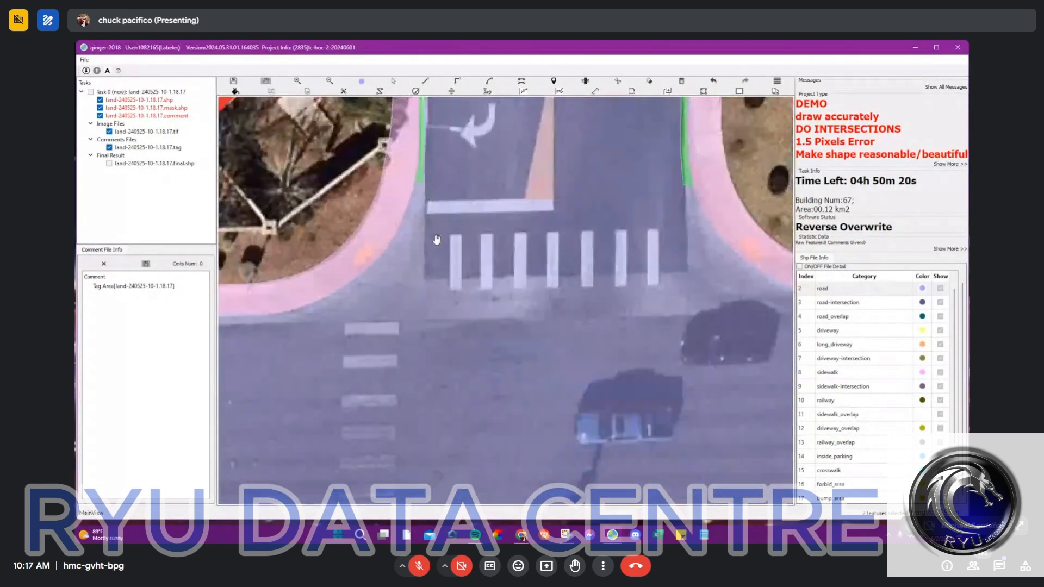
scroll(436, 239, down, 2)
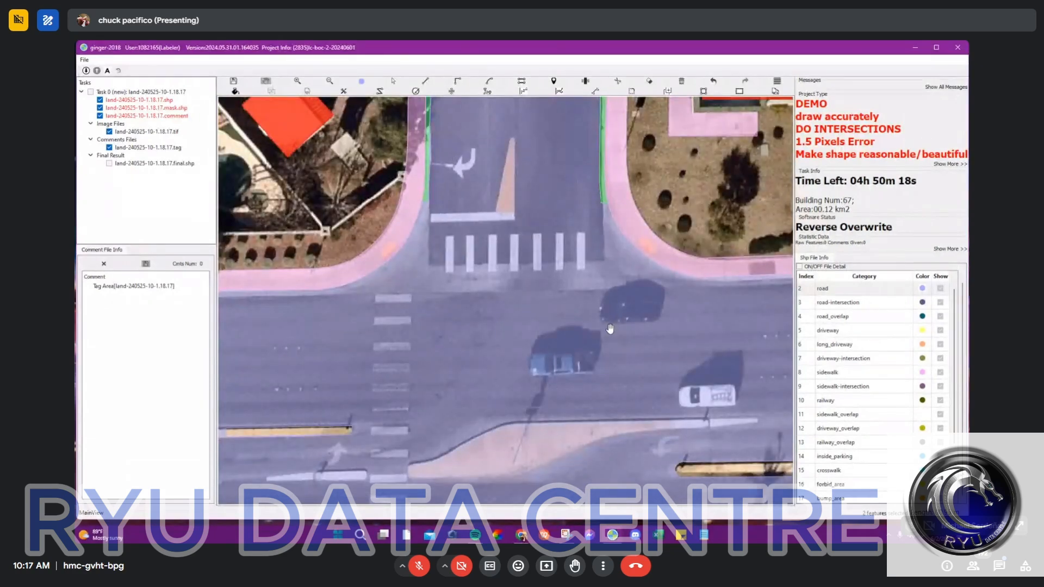
drag(614, 229, 571, 250)
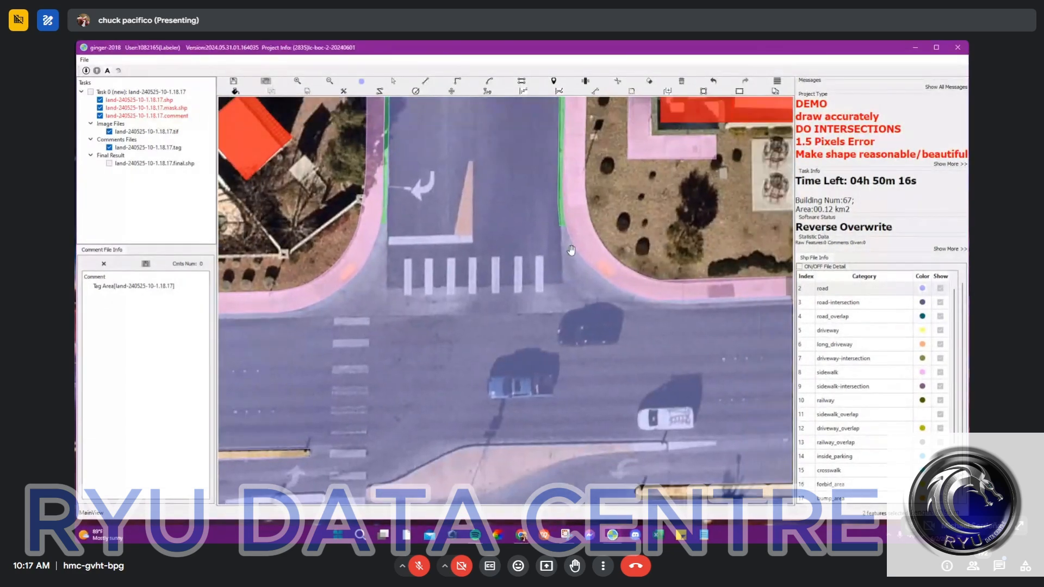
Step: Split the road polygon with a line from the east BOC end down, across the crosswalk and up to the west BOC end
scroll(562, 231, up, 3)
key(l)
click(553, 213)
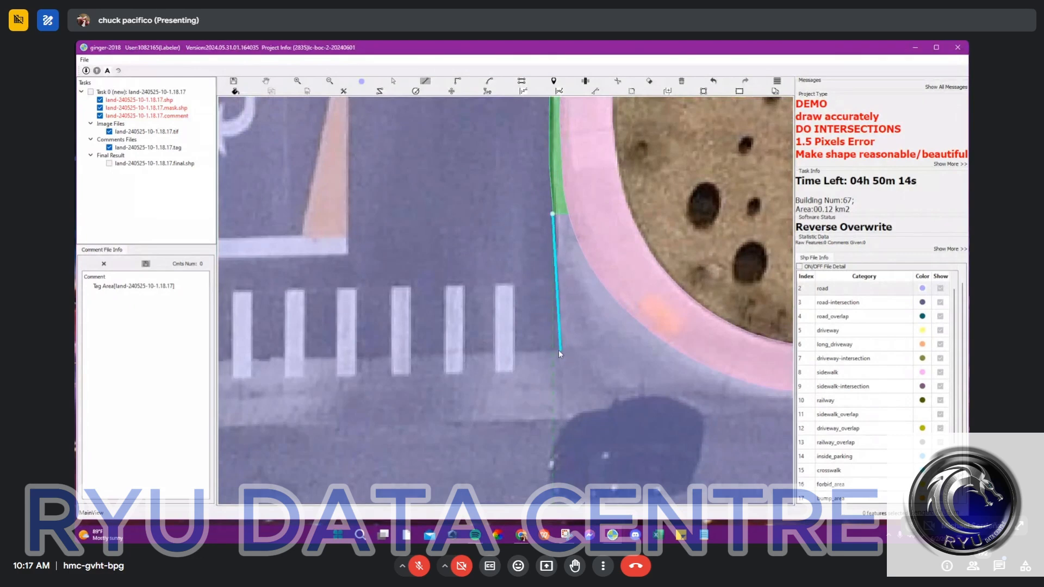
click(556, 352)
drag(228, 358, 627, 308)
click(543, 309)
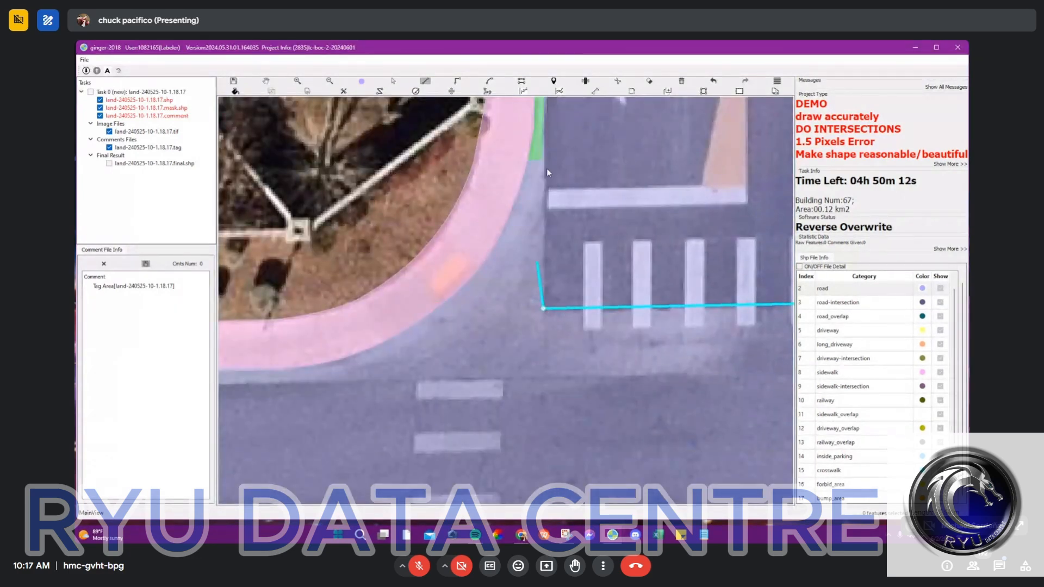
click(542, 160)
key(c)
scroll(564, 226, down, 2)
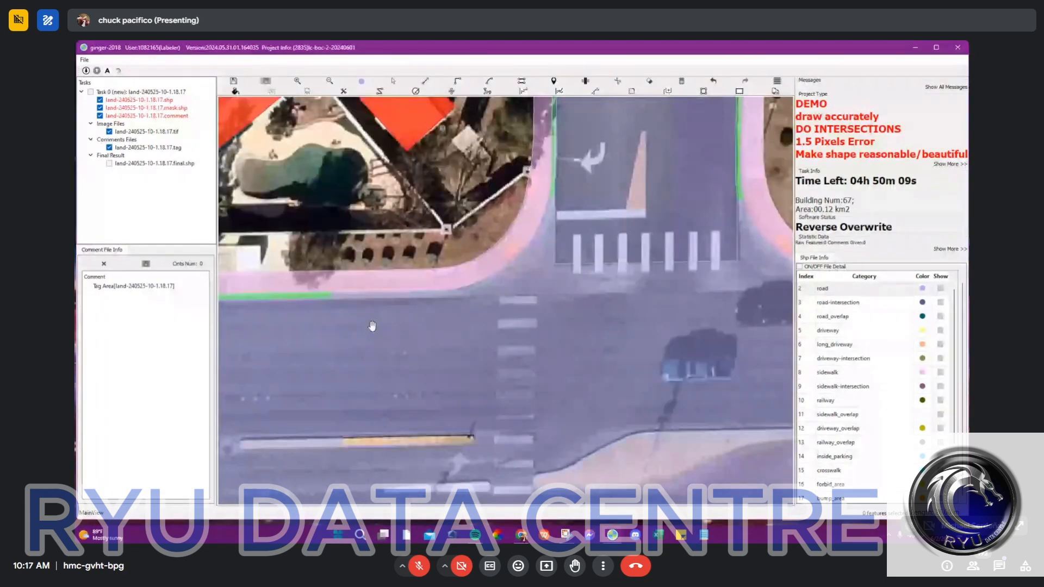
Step: Split the road polygon along the main road's north edge, from the west BOC end past the polygon's east boundary
key(l)
click(330, 298)
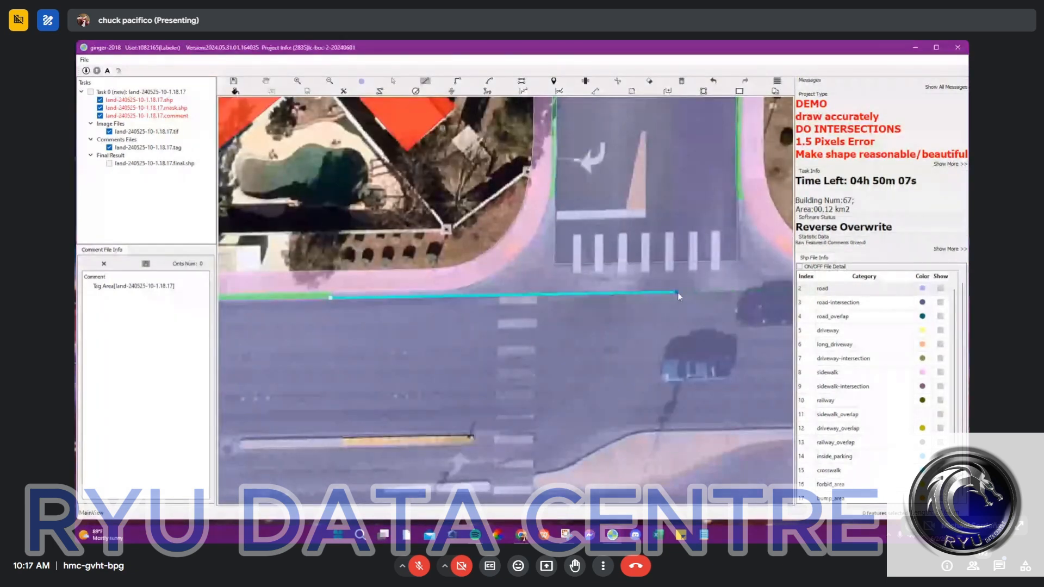
scroll(677, 293, up, 2)
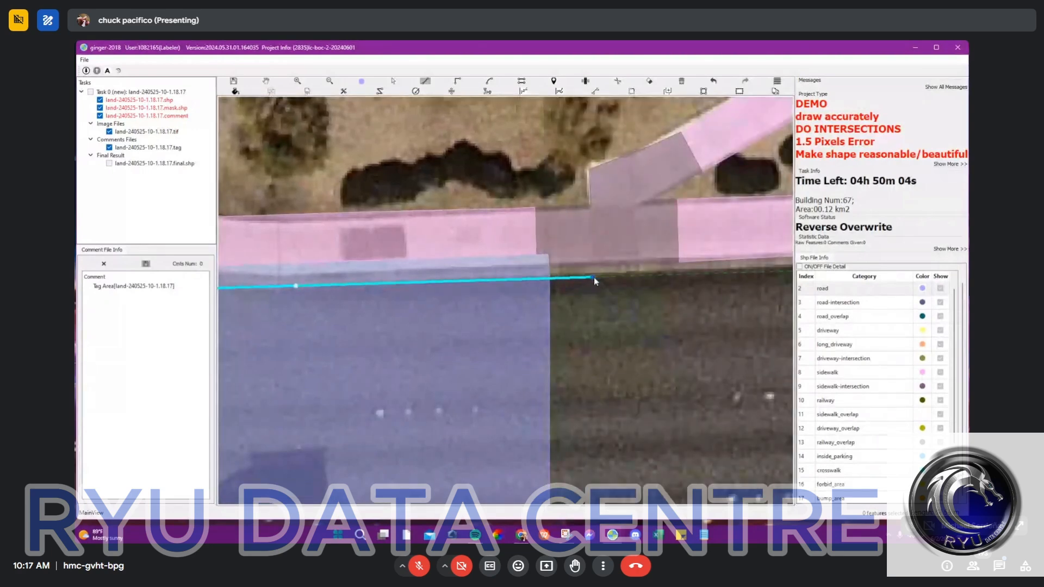
scroll(596, 275, down, 3)
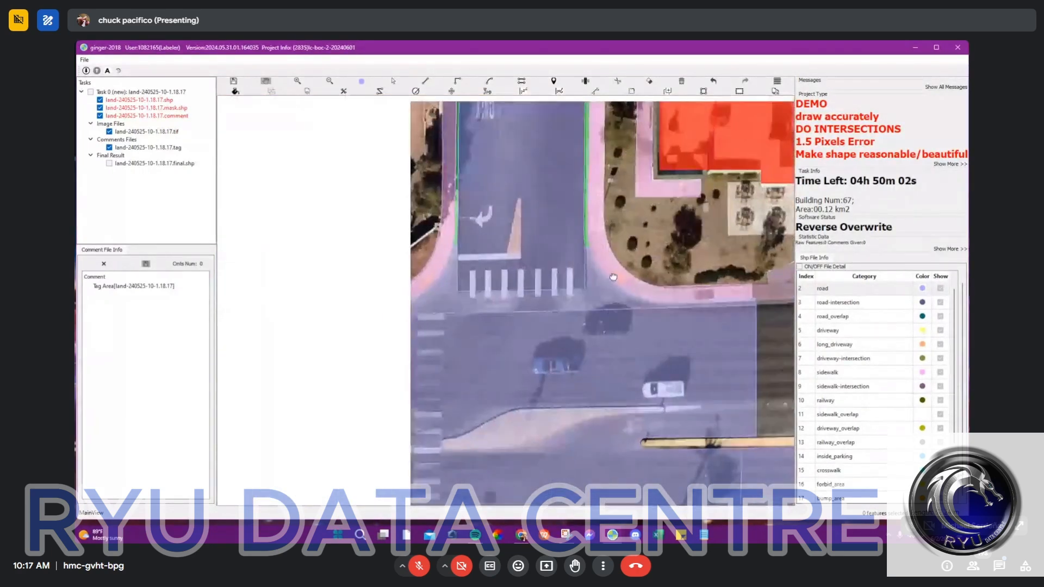
scroll(549, 296, up, 1)
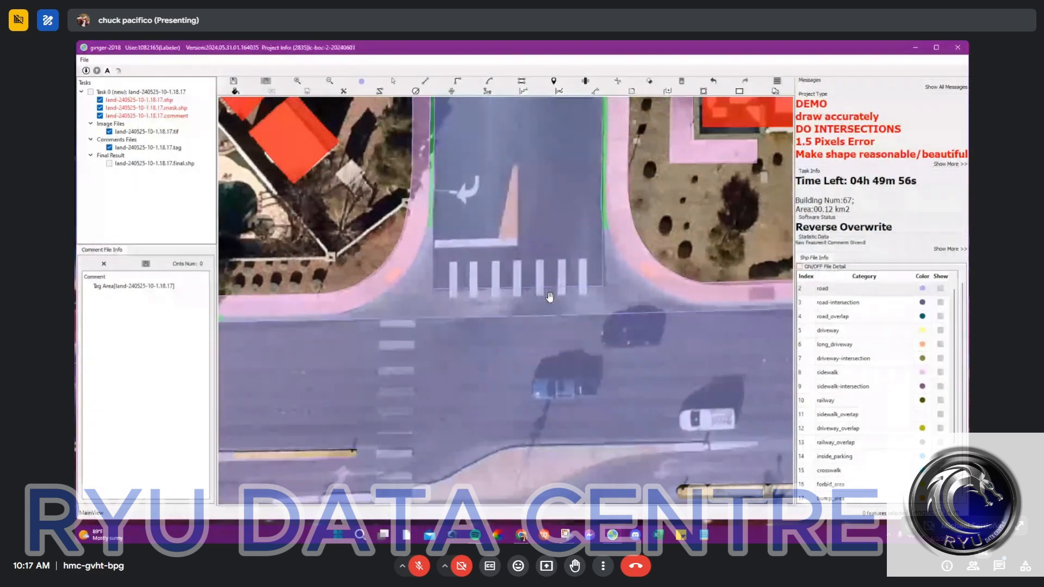
Step: Hide the polygon fills and check both split lines against the crosswalk and curb edges, then restore the fills
key(f)
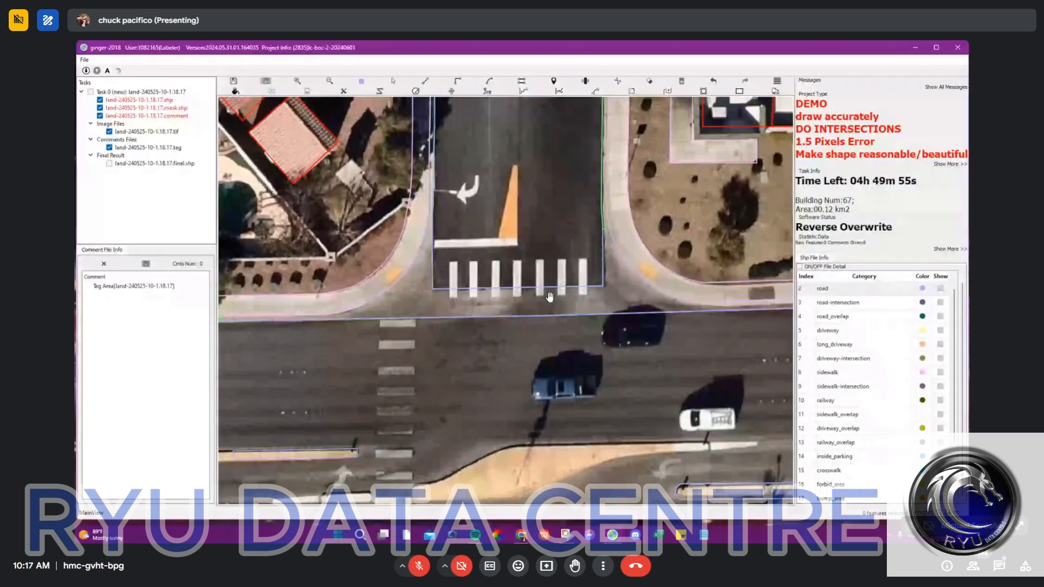
scroll(483, 296, up, 3)
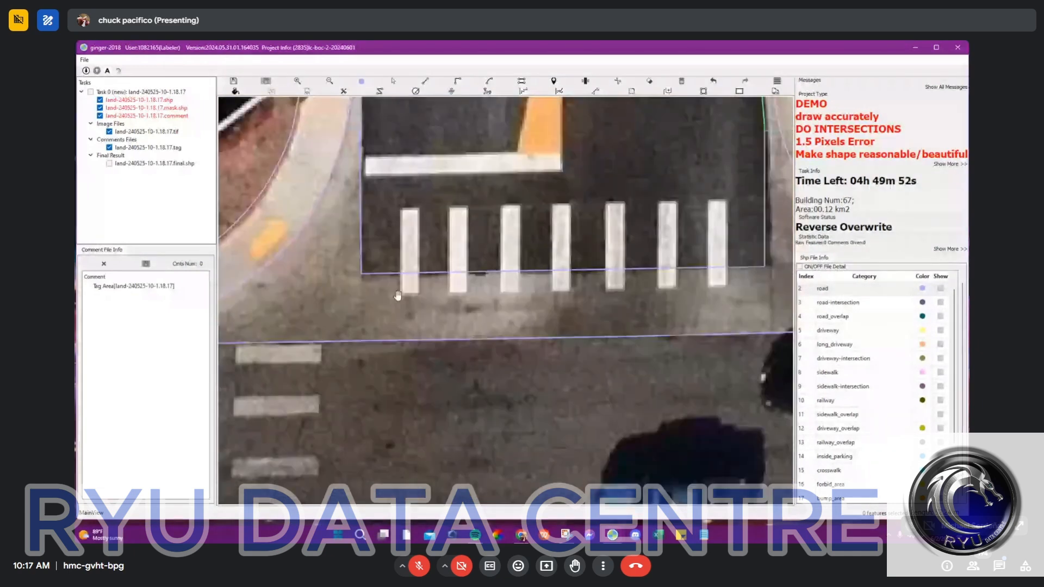
scroll(578, 311, down, 2)
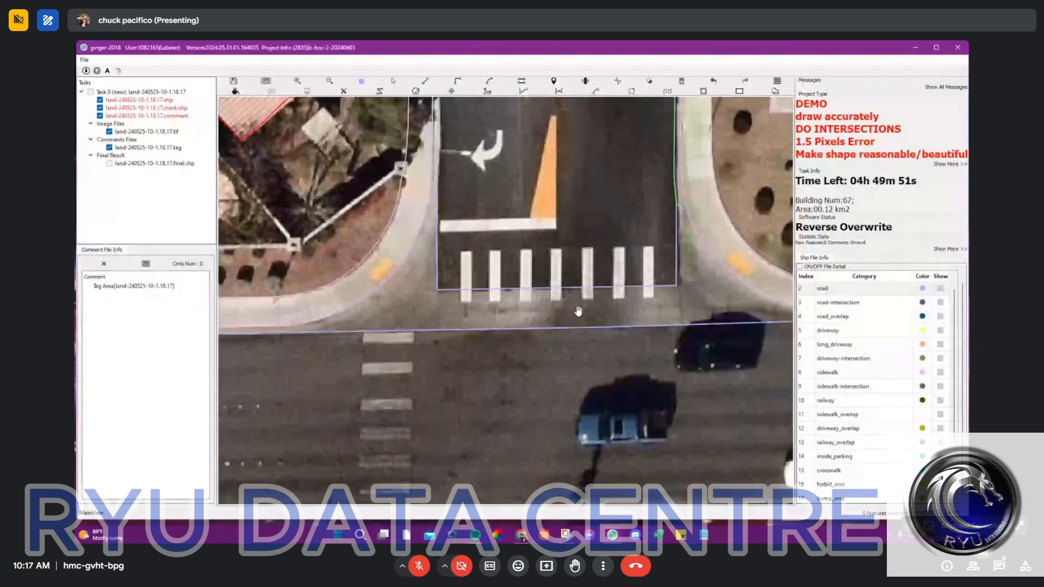
scroll(578, 311, down, 2)
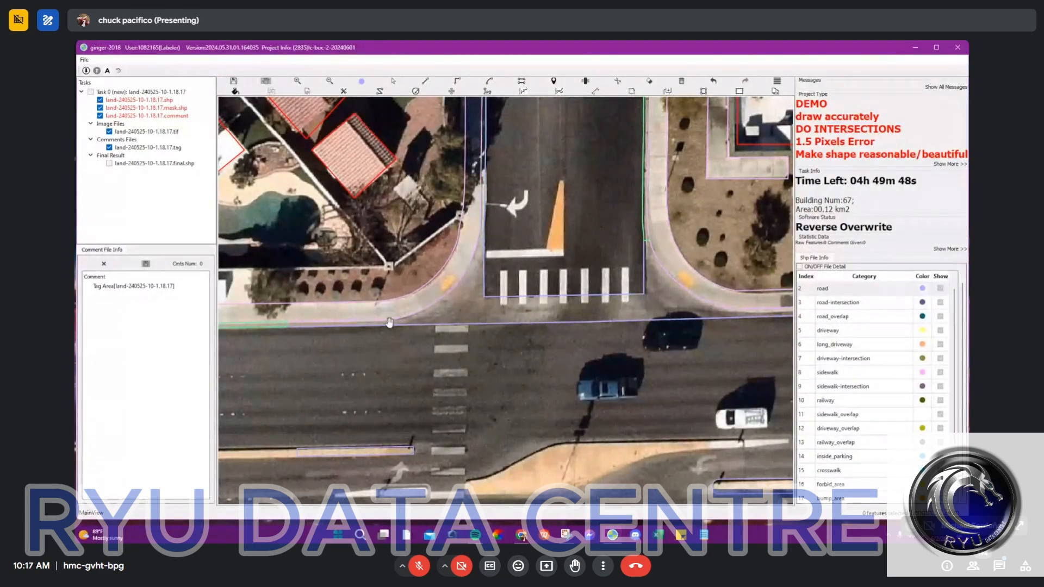
scroll(560, 311, up, 2)
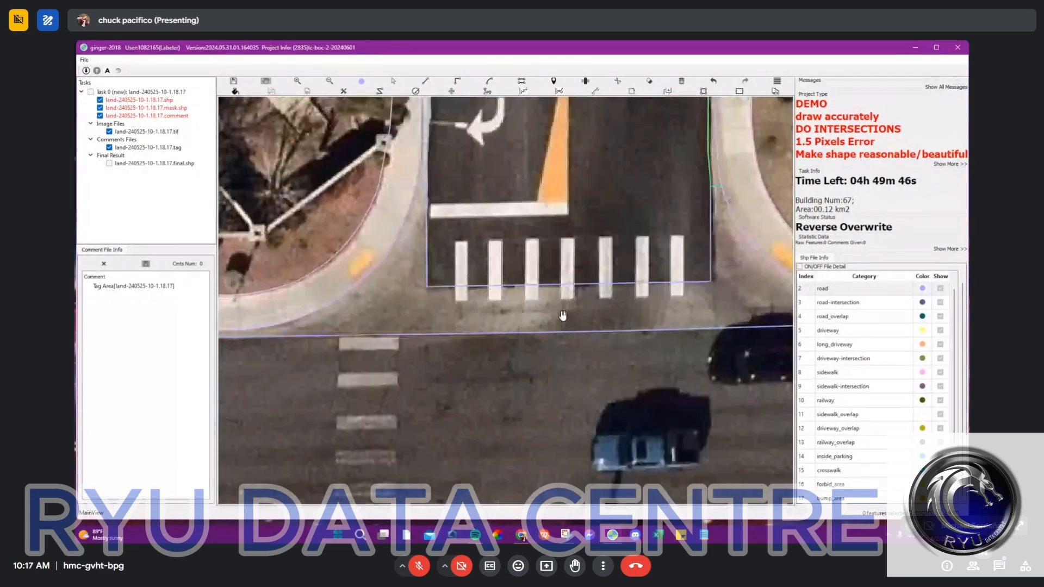
scroll(577, 314, down, 3)
key(f)
scroll(624, 307, up, 3)
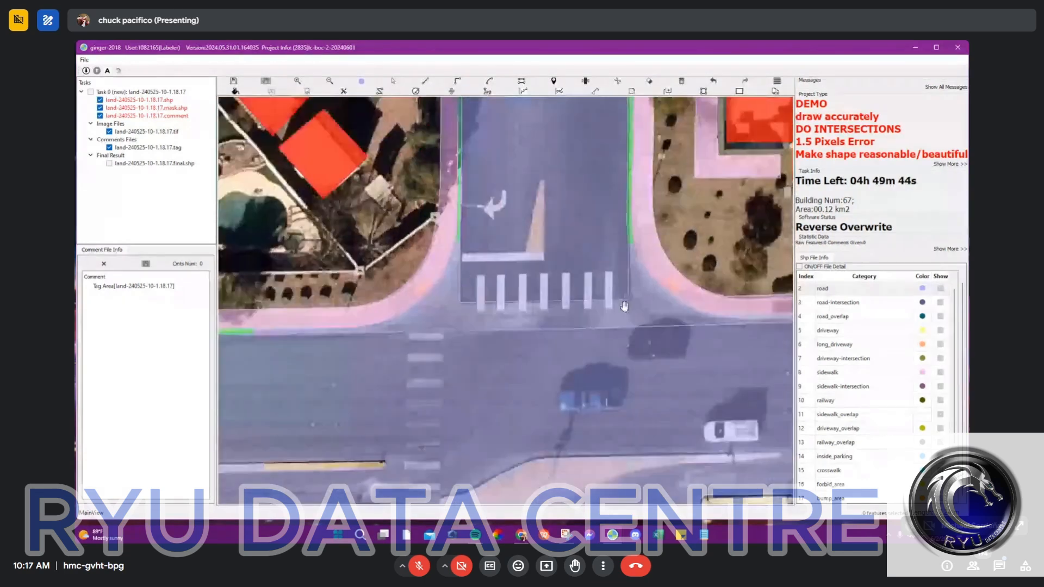
Step: Select the split road polygon around the north crosswalk and pick the BOC_intersection category for it
key(s)
click(647, 321)
scroll(843, 393, down, 2)
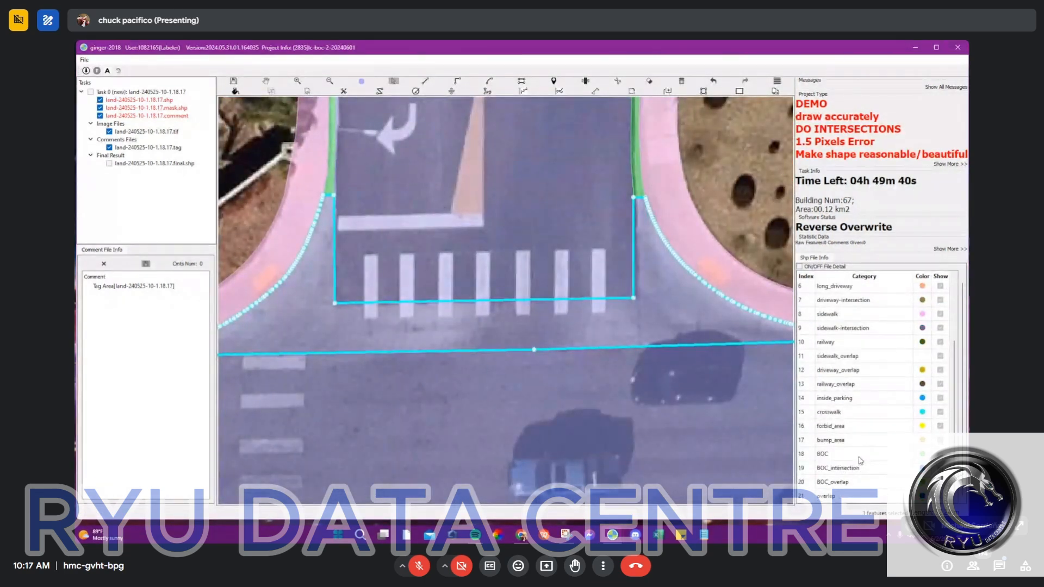
click(859, 468)
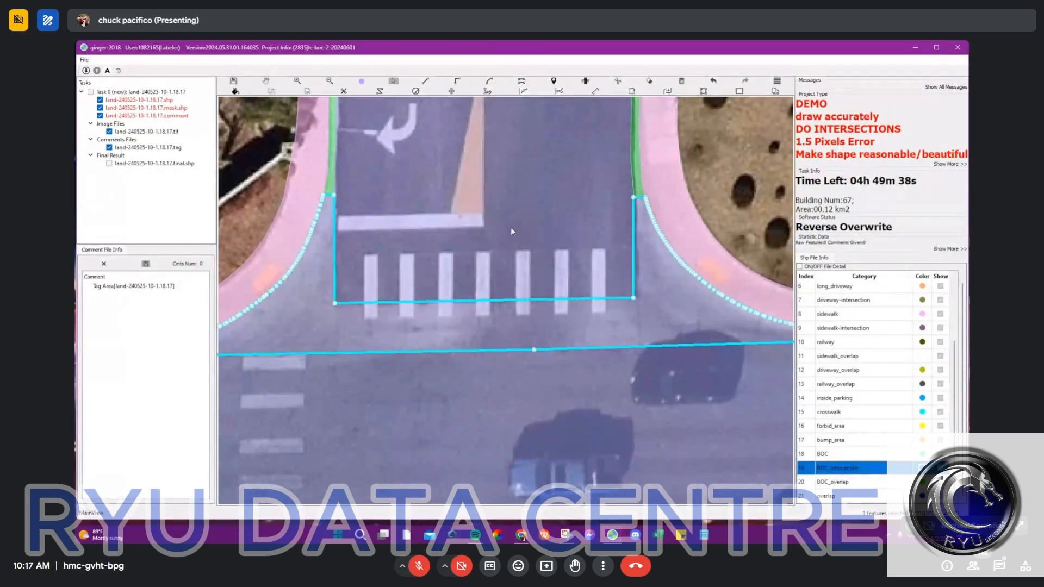
Step: Show the final result layer and examine how the north arm's crosswalk area is divided and labeled
scroll(510, 231, down, 3)
click(110, 163)
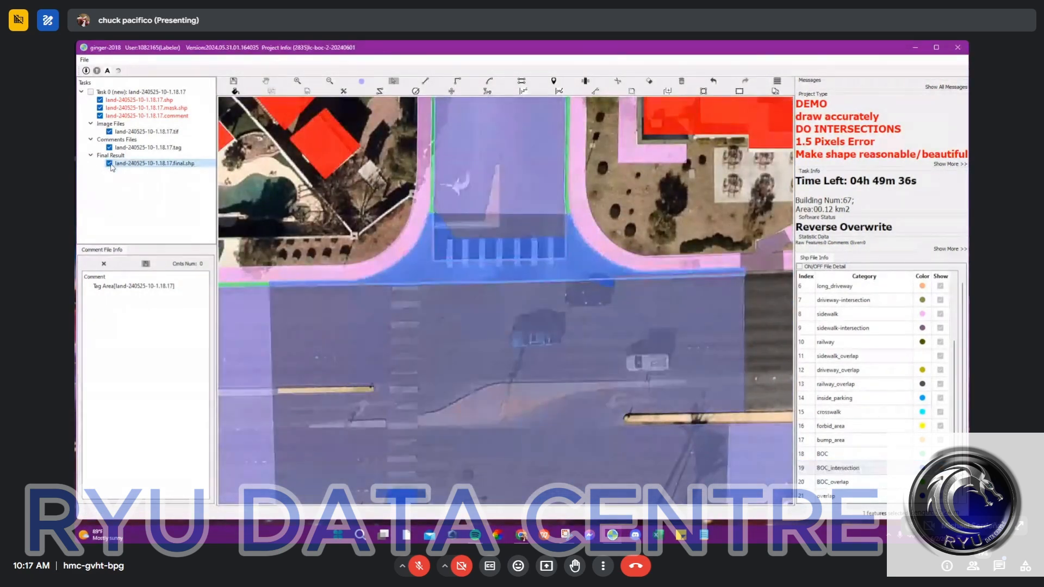
scroll(452, 234, up, 3)
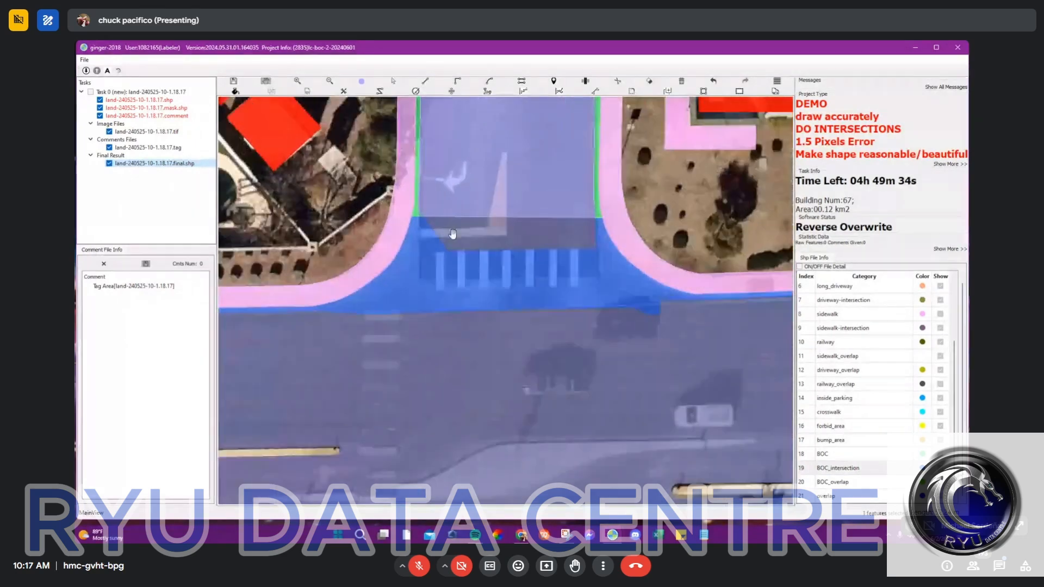
scroll(452, 233, up, 2)
key(s)
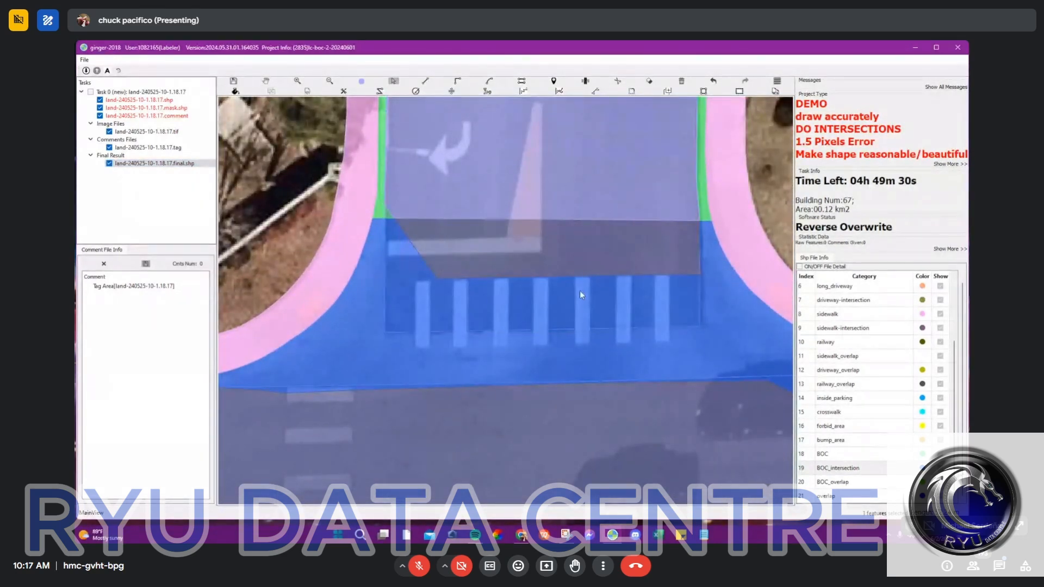
scroll(593, 282, down, 3)
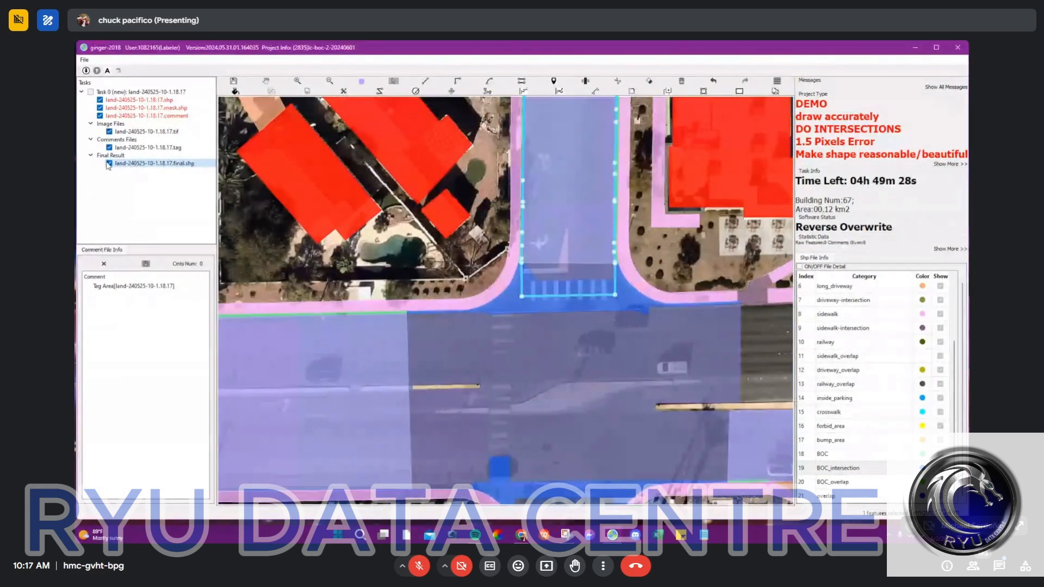
Step: Compare the road labels with the final result across the whole intersection, including the south arm, ending with the final result layer hidden
click(90, 93)
click(109, 163)
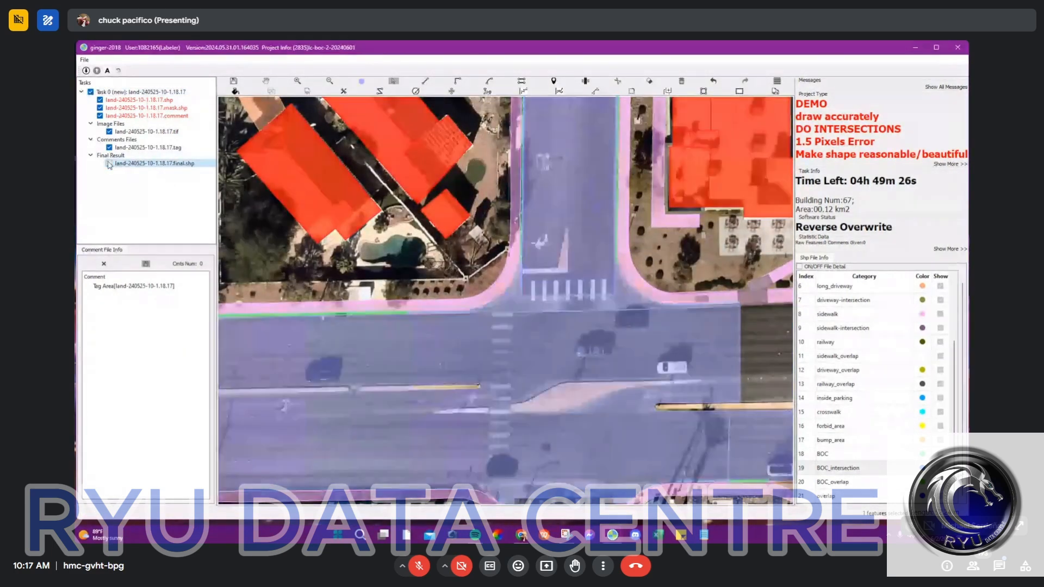
click(109, 164)
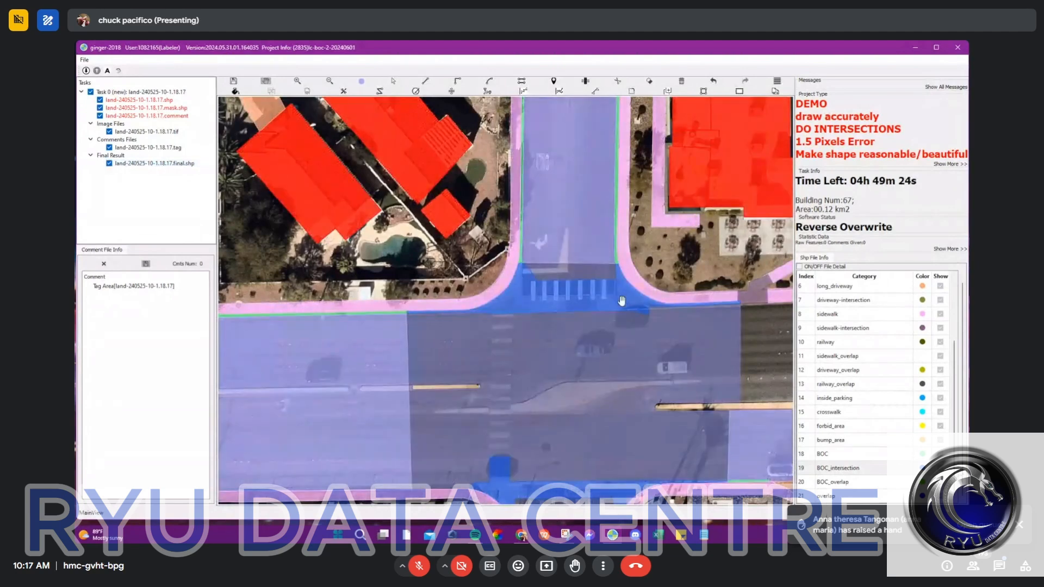
scroll(563, 363, up, 3)
drag(562, 363, 509, 164)
key(s)
click(431, 380)
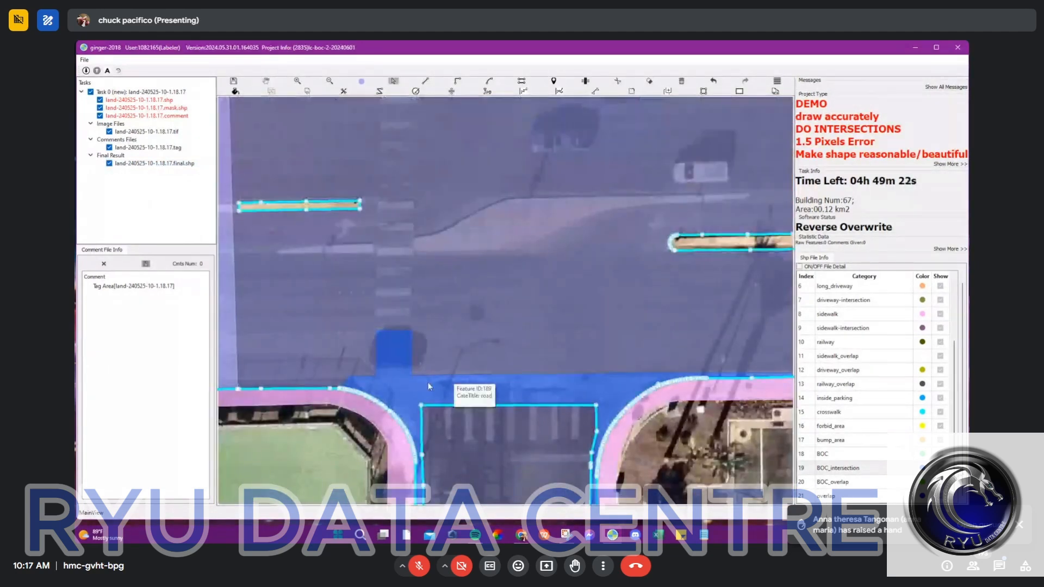
scroll(490, 309, down, 3)
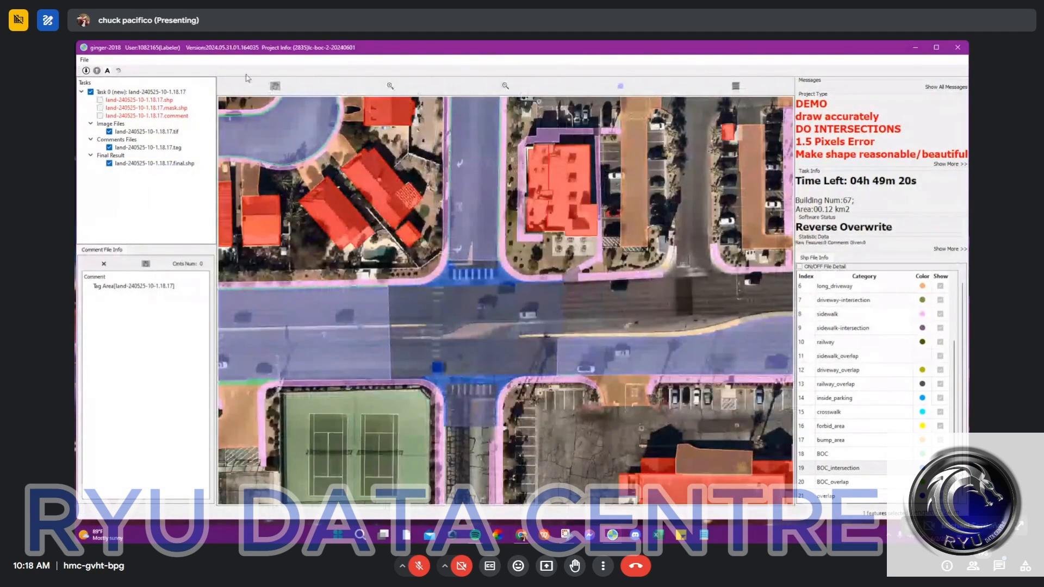
click(109, 163)
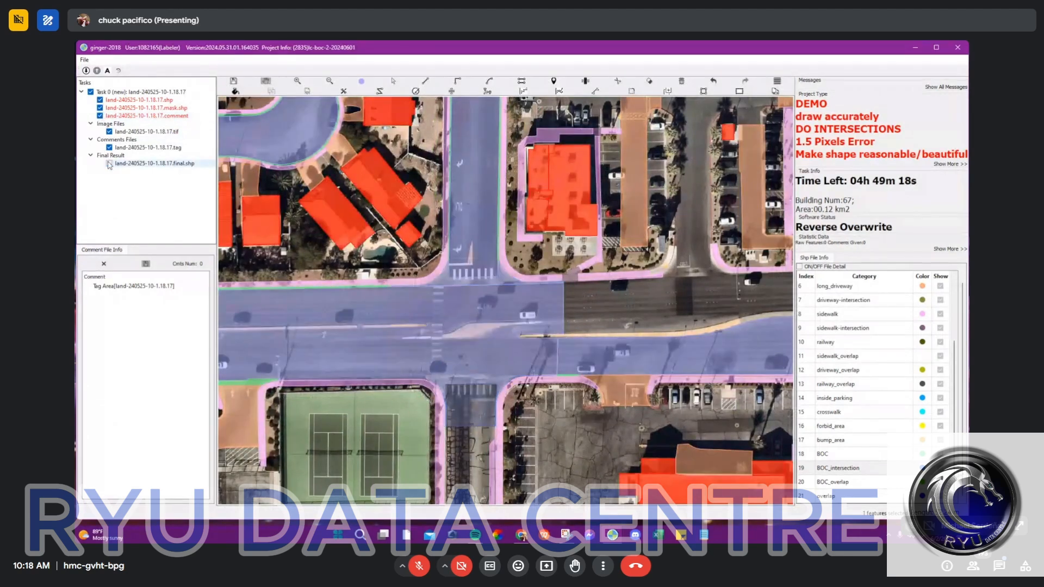
Step: Close the labeling program and discard the unsaved changes in the task
click(958, 49)
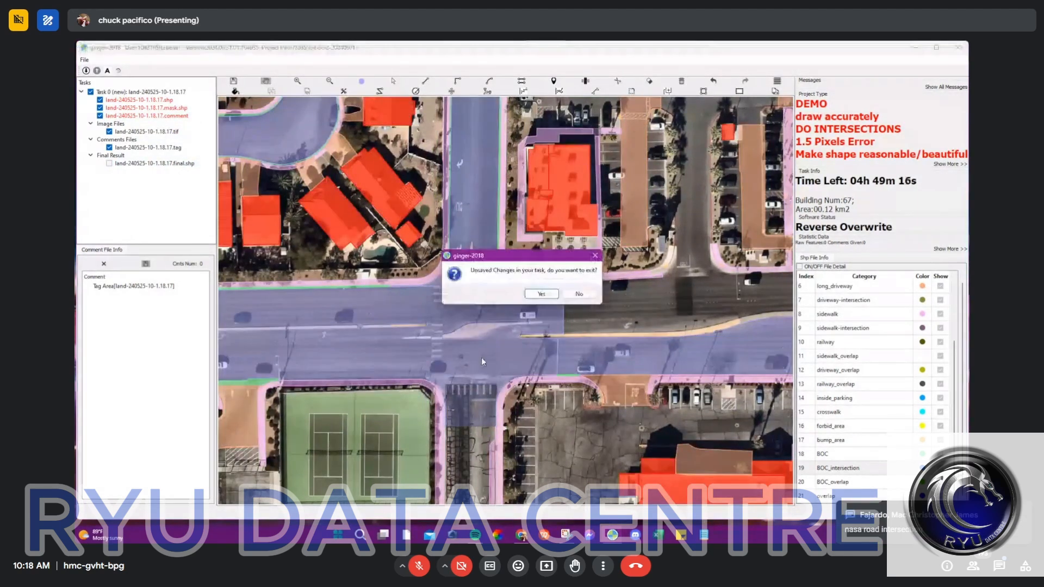
click(540, 294)
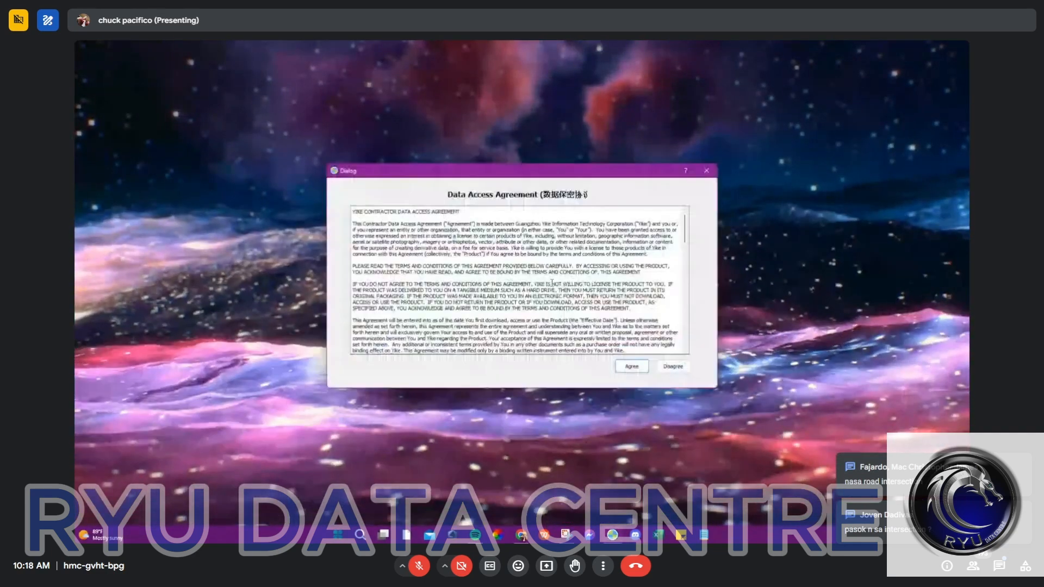
Step: Accept the data access agreement, log in with the saved credentials and maximize the program window
click(633, 367)
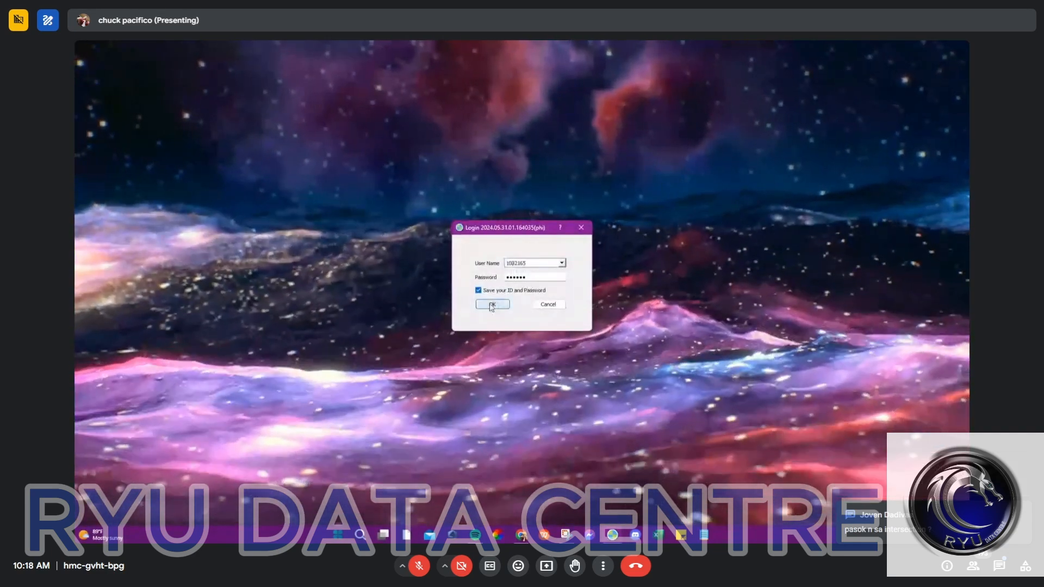
click(493, 304)
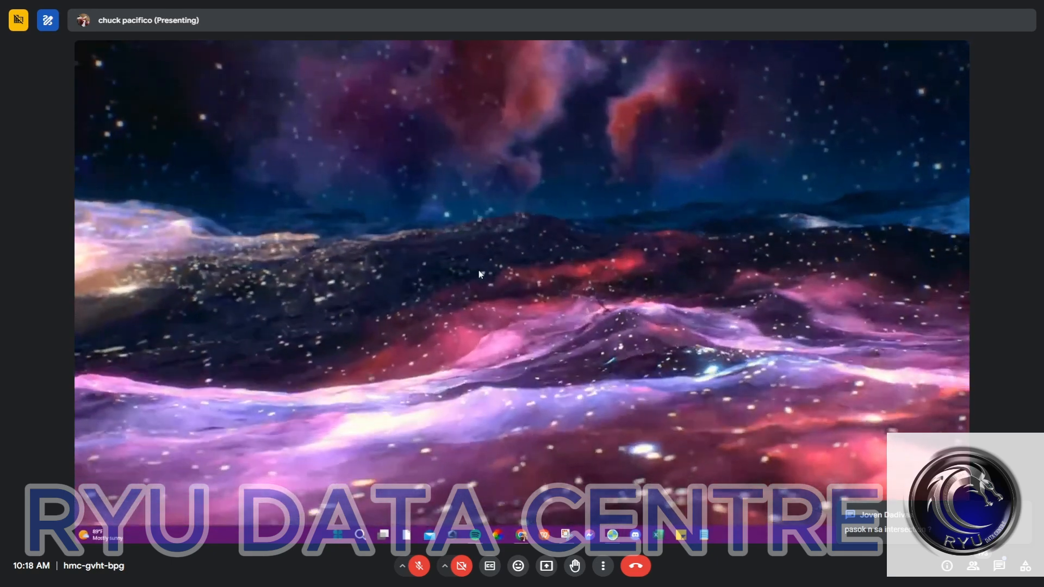
key(Return)
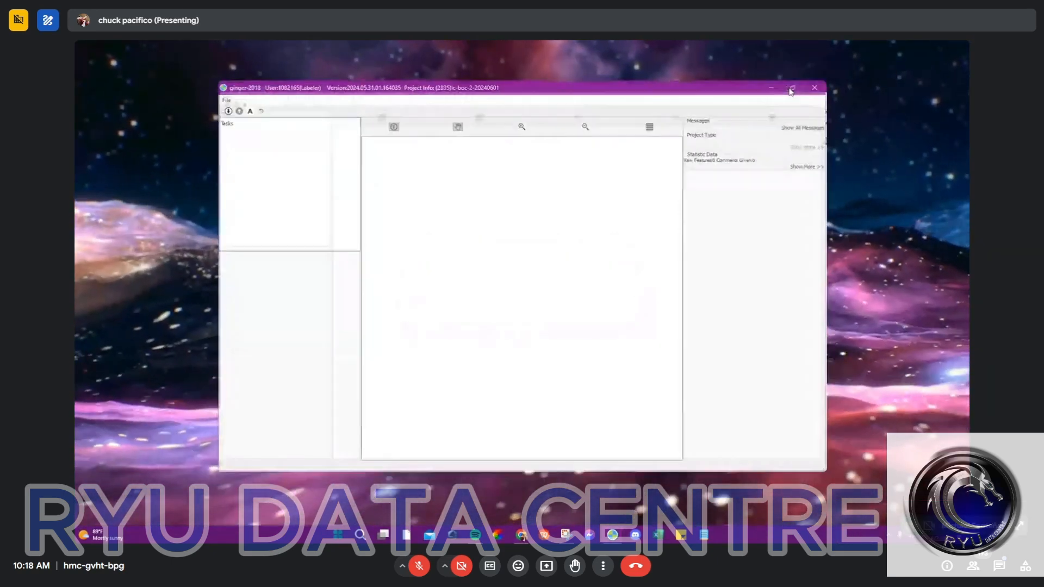
click(787, 89)
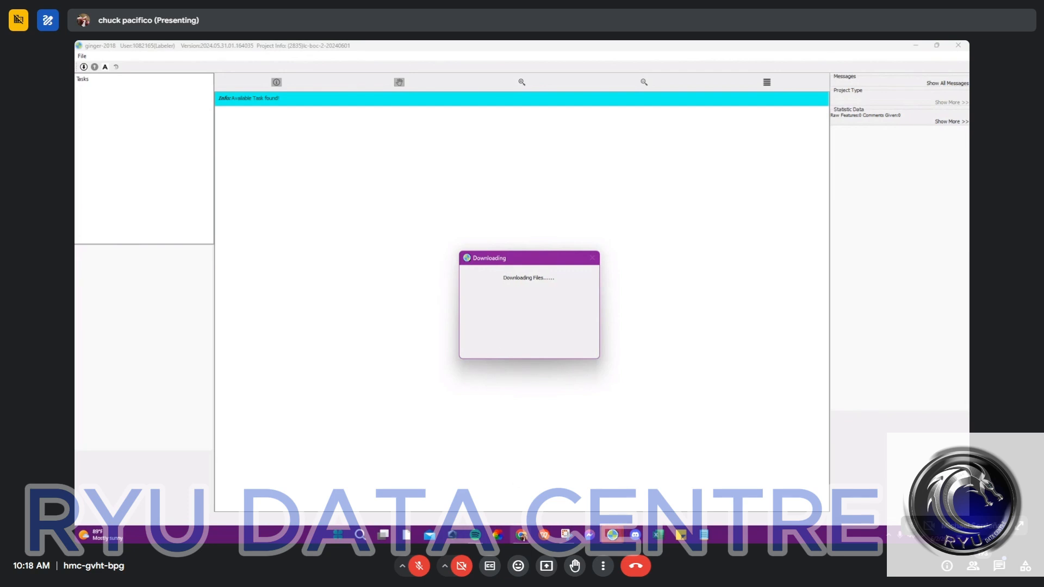
Step: Switch to the Google Meet window to check the in-call messages, and minimize it again
mouse_move(523, 537)
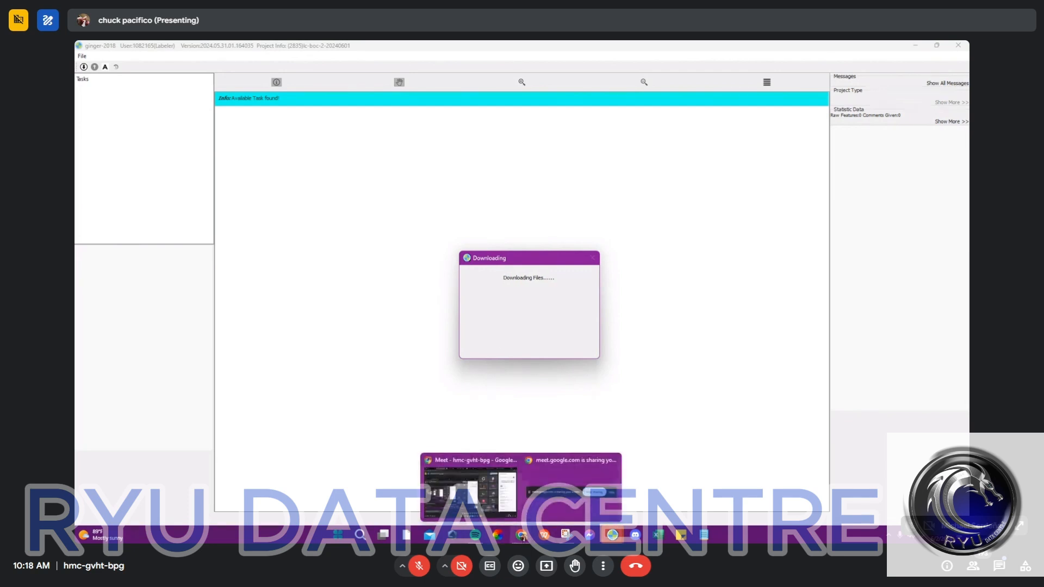
click(495, 511)
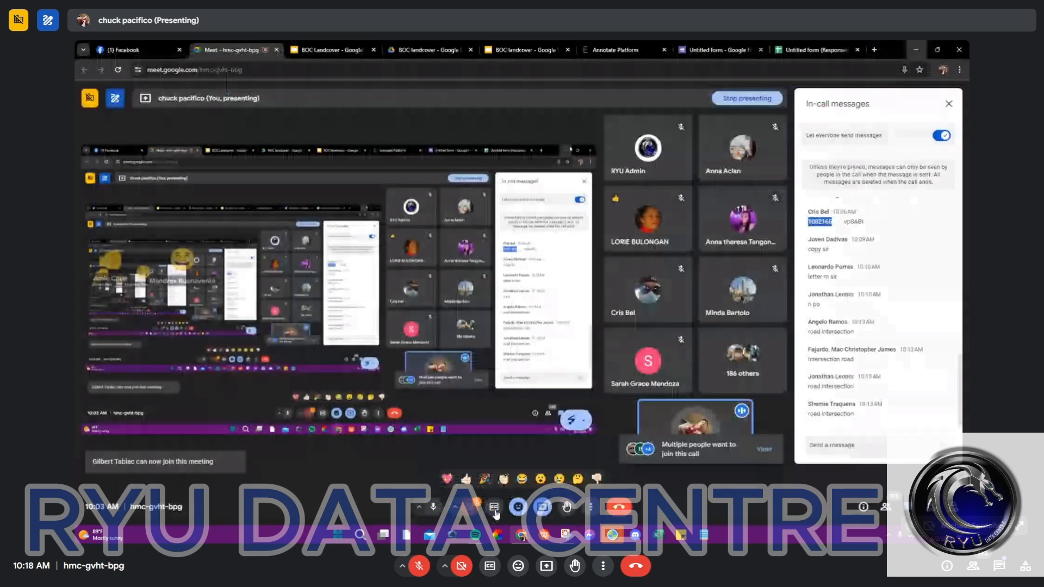
click(917, 49)
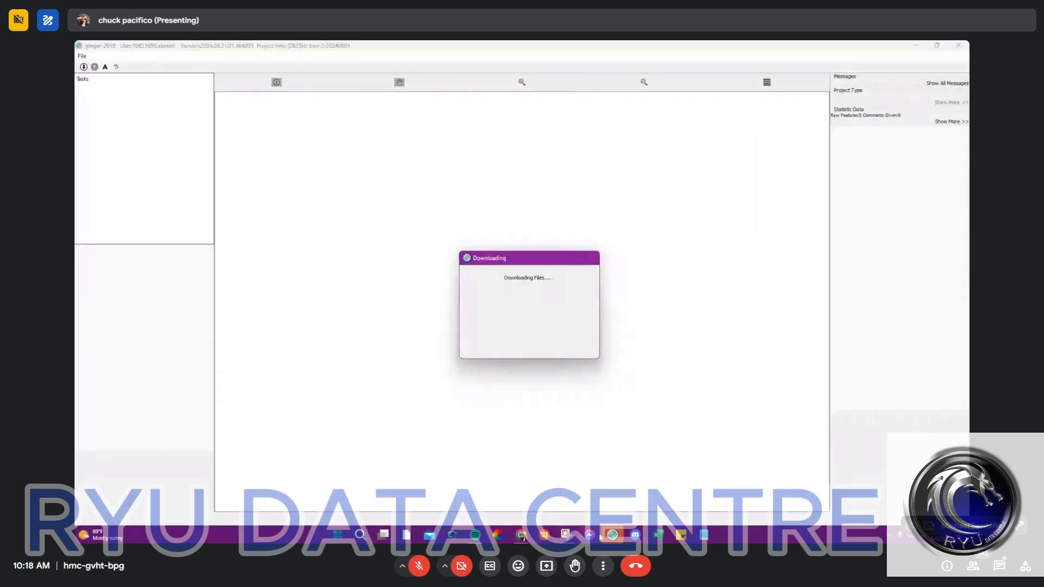
Step: Switch to the ginger-2018 window with task land-240525-10-1.28.23 and examine the unlabeled image where the side street meets the main road
mouse_move(612, 535)
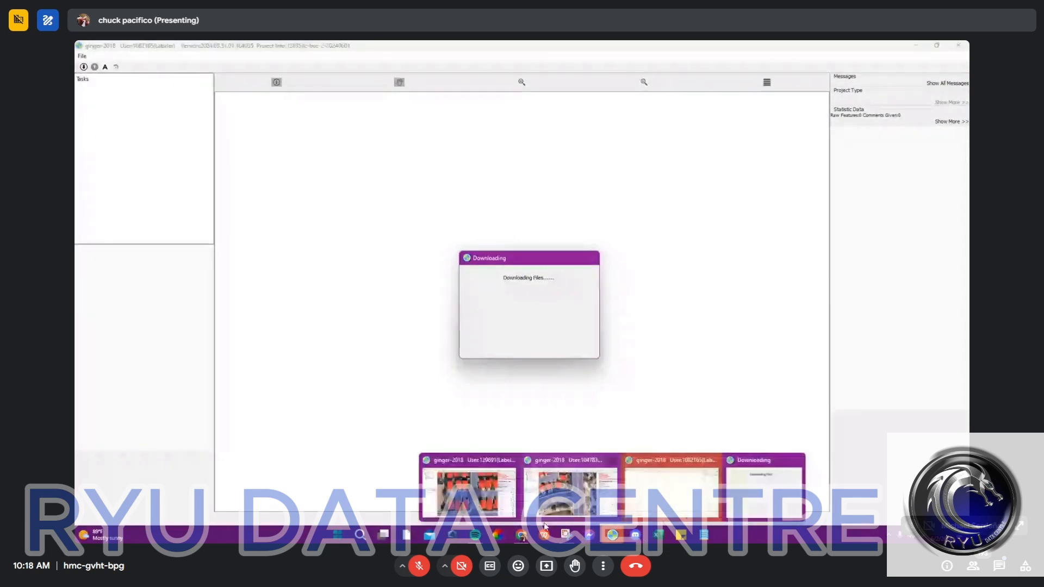
click(468, 489)
scroll(553, 304, down, 4)
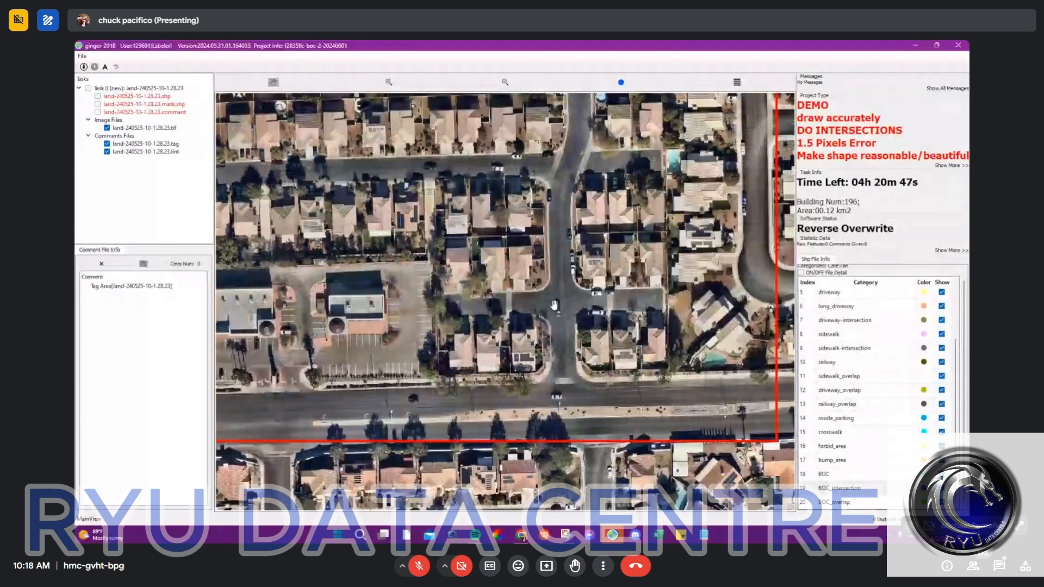
scroll(487, 291, up, 5)
scroll(487, 290, up, 2)
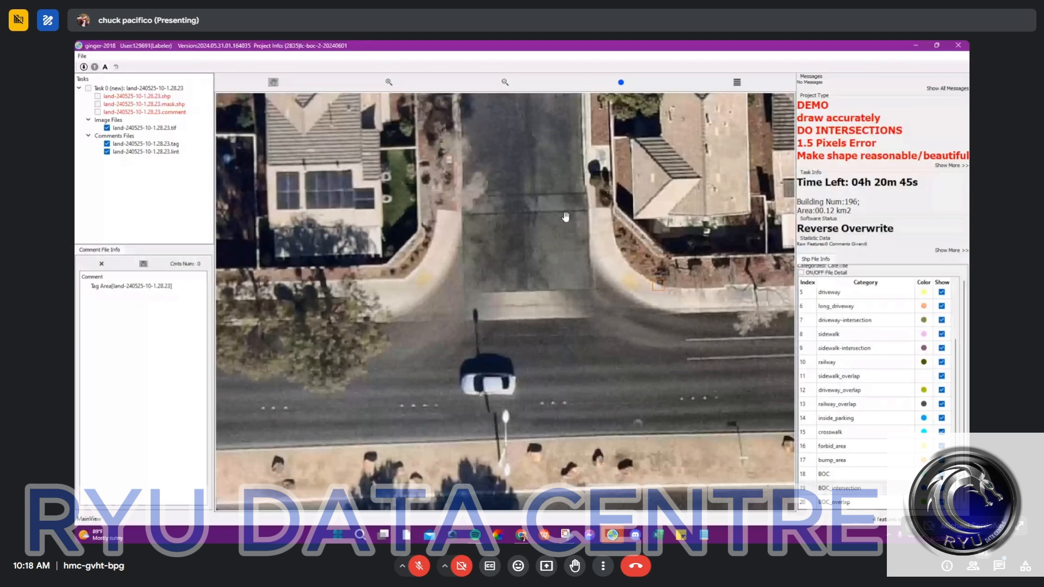
scroll(565, 216, up, 1)
key(space)
drag(590, 389, 540, 321)
key(space)
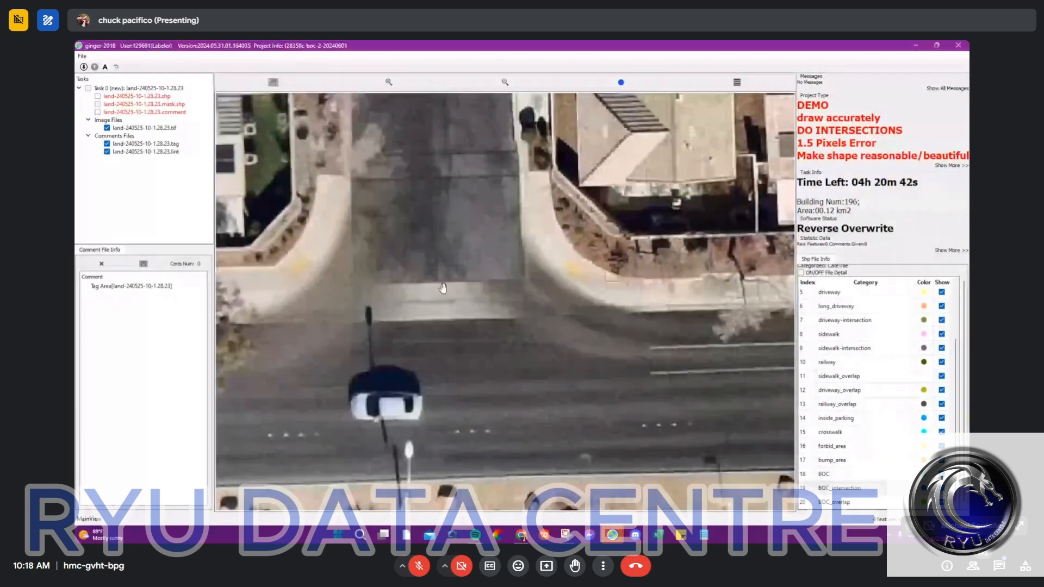
Step: Show the labels over the image and examine the labeled side-street junction and the four-way intersection north of it
key(space)
scroll(487, 304, down, 2)
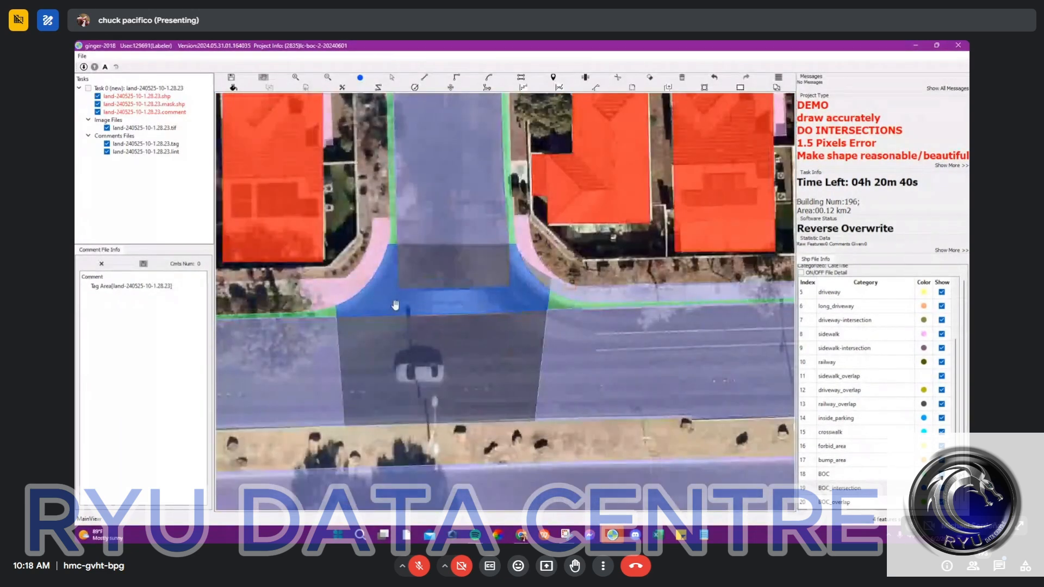
scroll(430, 305, down, 2)
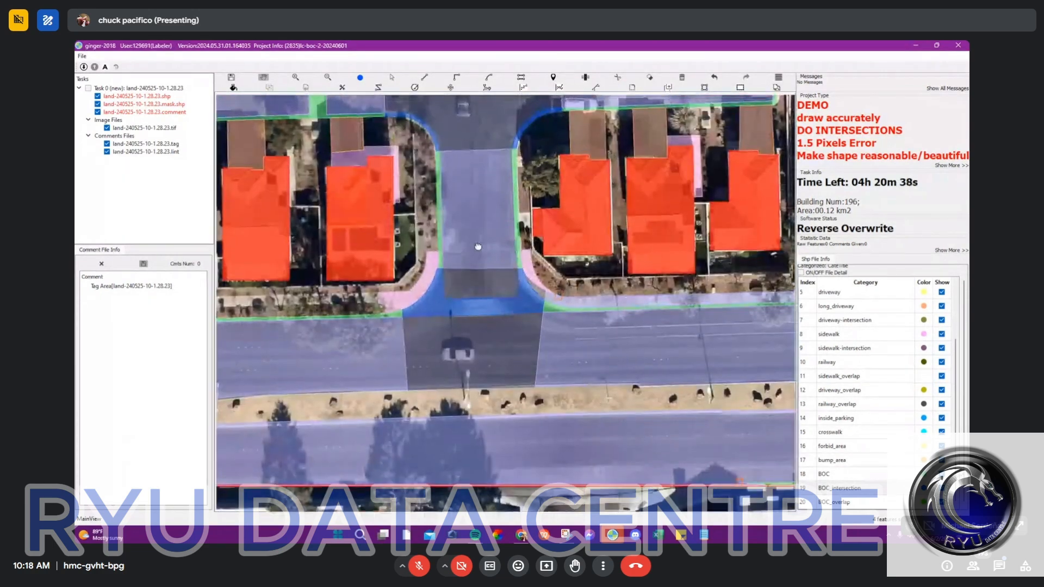
drag(477, 245, 486, 330)
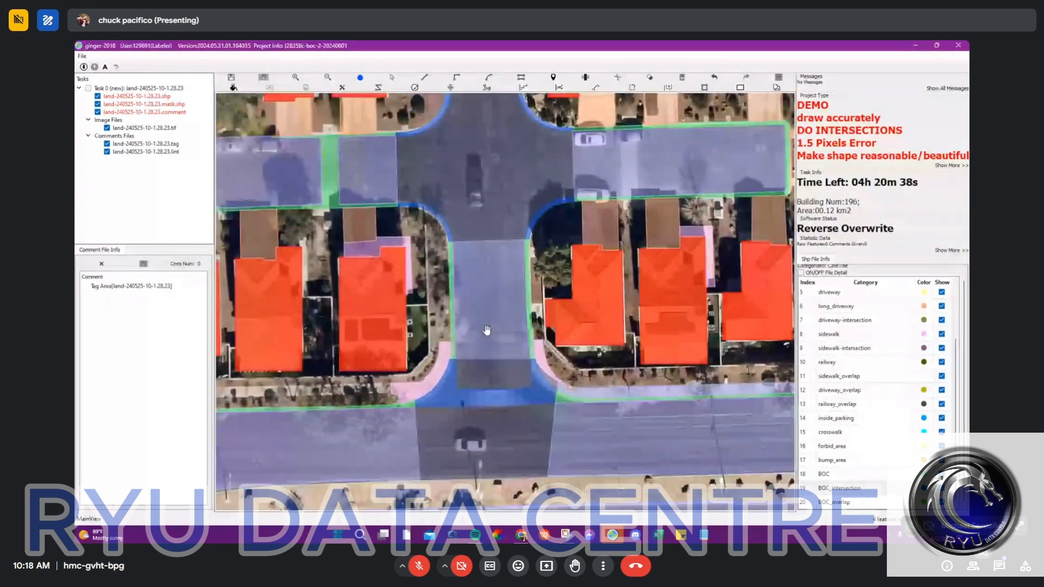
scroll(486, 330, down, 2)
Step: Draw an upside-down T of line segments down the side street and along the main road to mark the T-intersection
key(l)
click(488, 317)
click(491, 397)
click(389, 402)
click(598, 397)
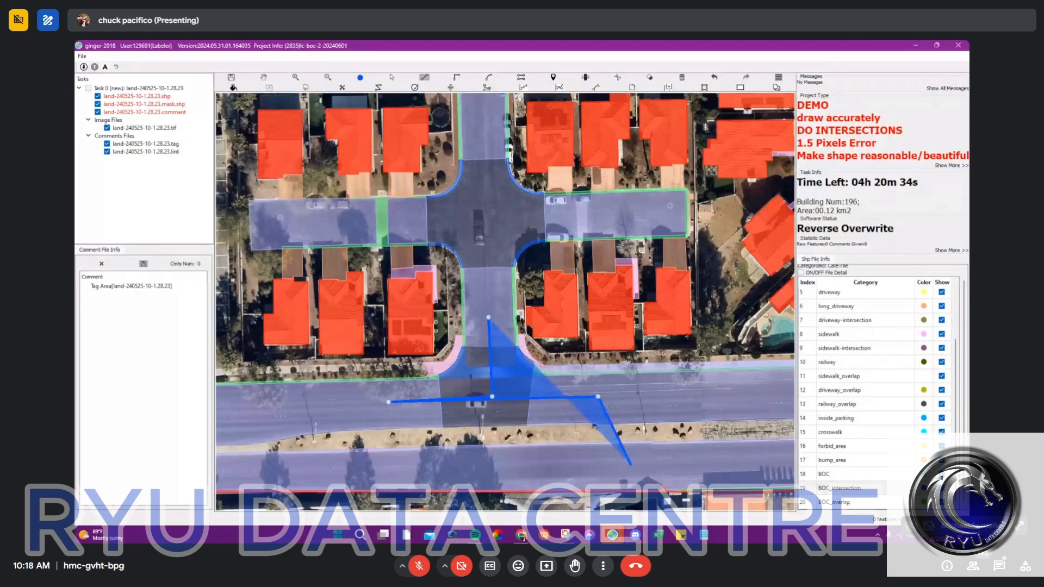
Step: Switch to the ginger-2018 window with task land-240525-10-1.28.35 and dismiss its project description
click(612, 534)
click(681, 486)
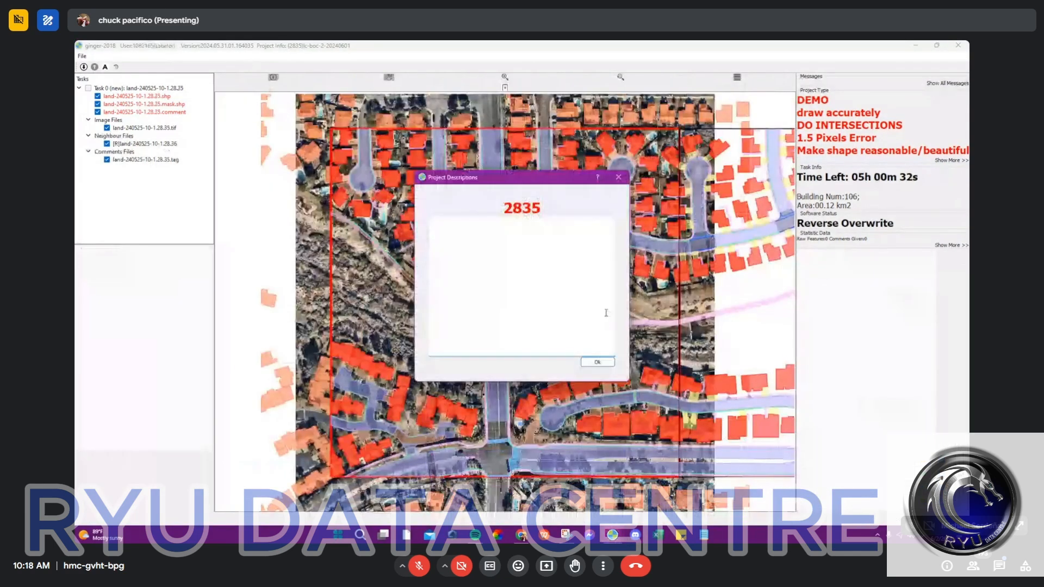
click(597, 361)
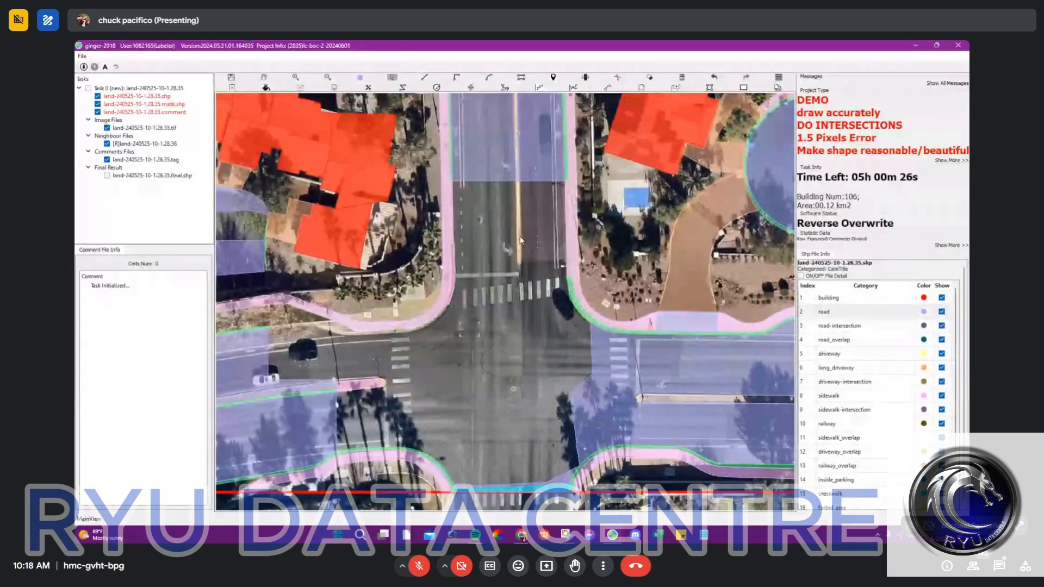
Step: Close the open boundary northwest of the large crosswalk intersection with a line and fill the enclosed area as road
click(424, 78)
click(269, 328)
click(350, 315)
key(f)
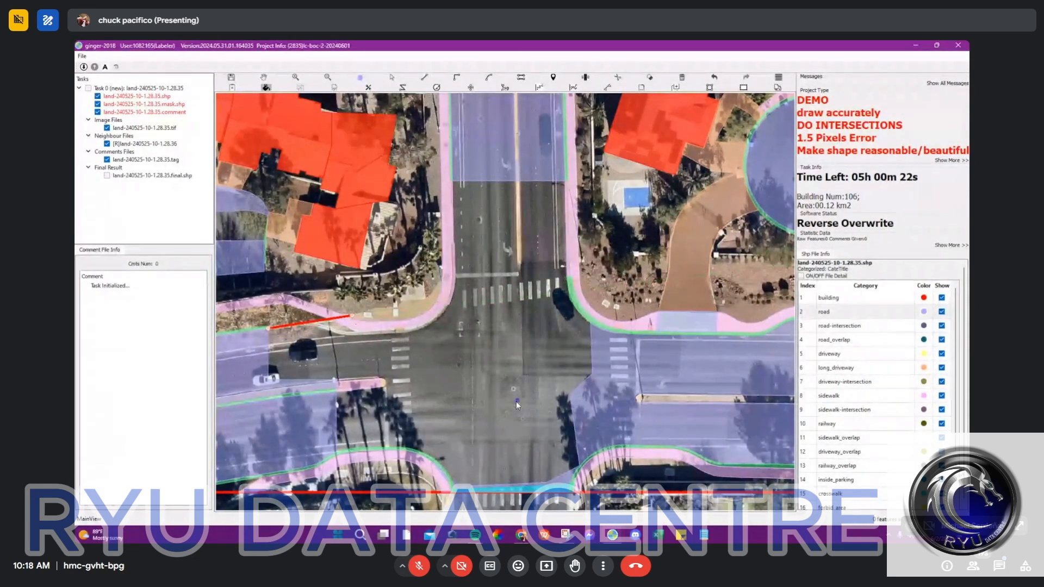
click(519, 347)
Step: Examine the filled intersection with the labels hidden and shown, checking its crosswalks, curbs and north arm
key(s)
drag(517, 145, 515, 217)
key(space)
scroll(514, 218, up, 3)
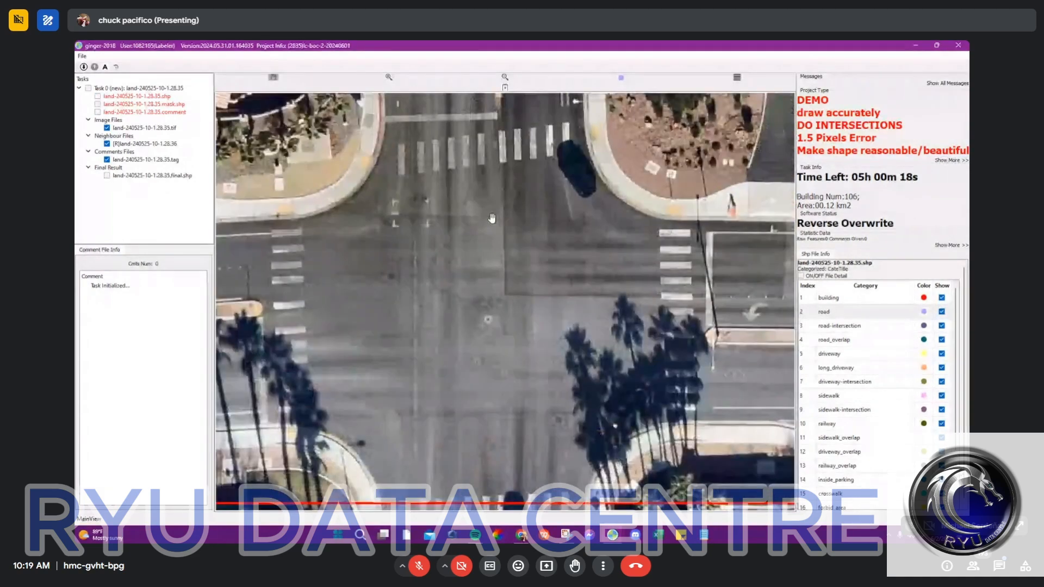
scroll(489, 219, down, 2)
key(s)
drag(516, 395, 519, 459)
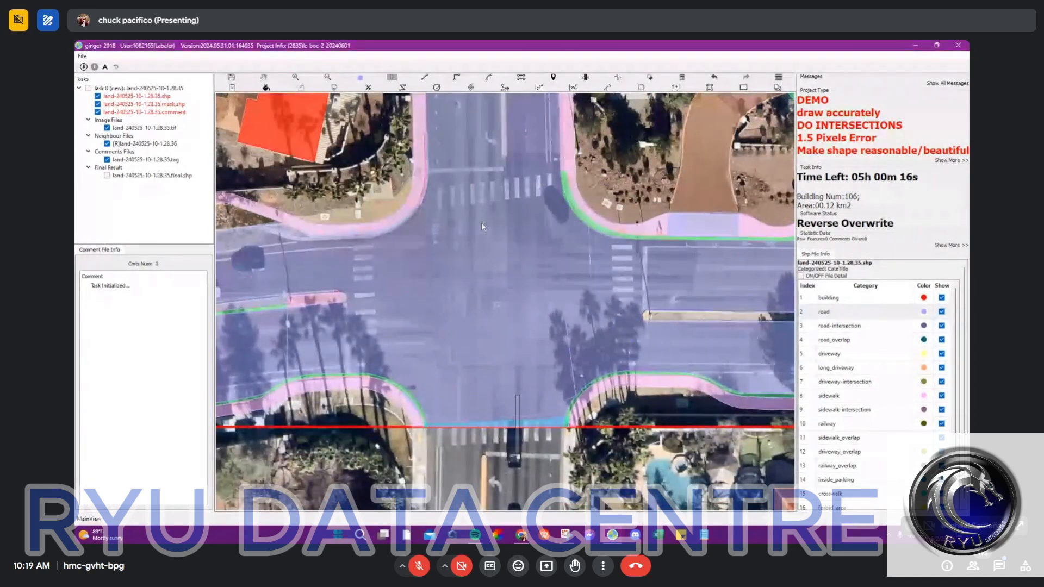
key(space)
drag(560, 190, 556, 251)
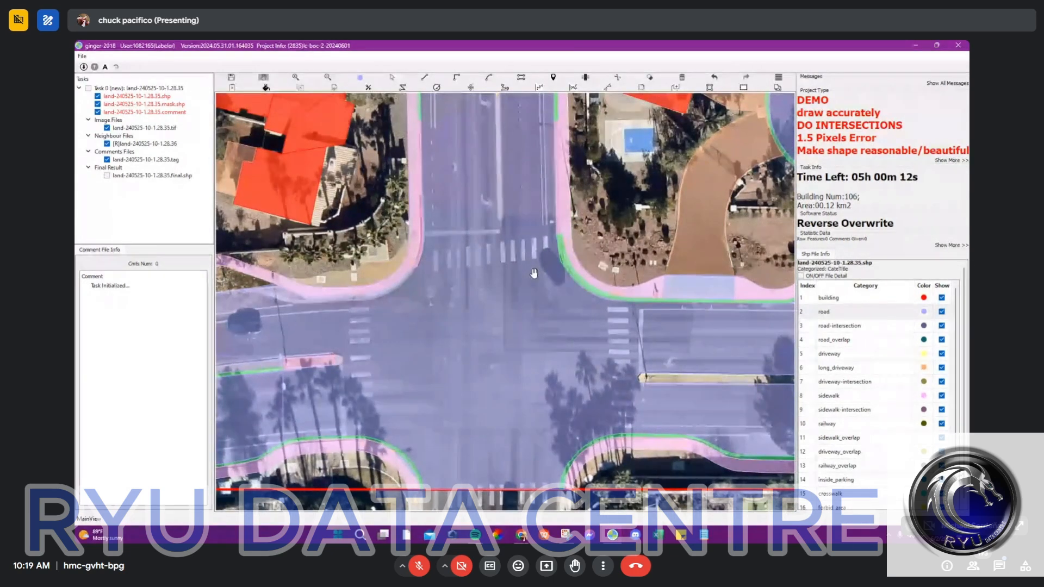
drag(526, 226, 531, 258)
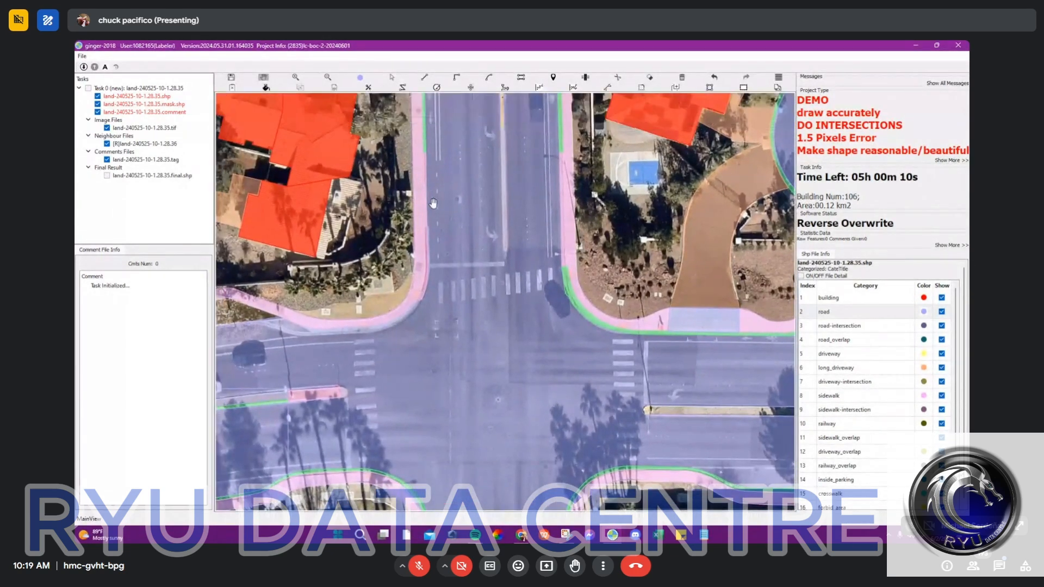
Step: Draw a straight line along the inner curb edge on the north arm's west side, starting at the end of the existing BOC strip
drag(422, 220, 455, 246)
scroll(459, 187, up, 1)
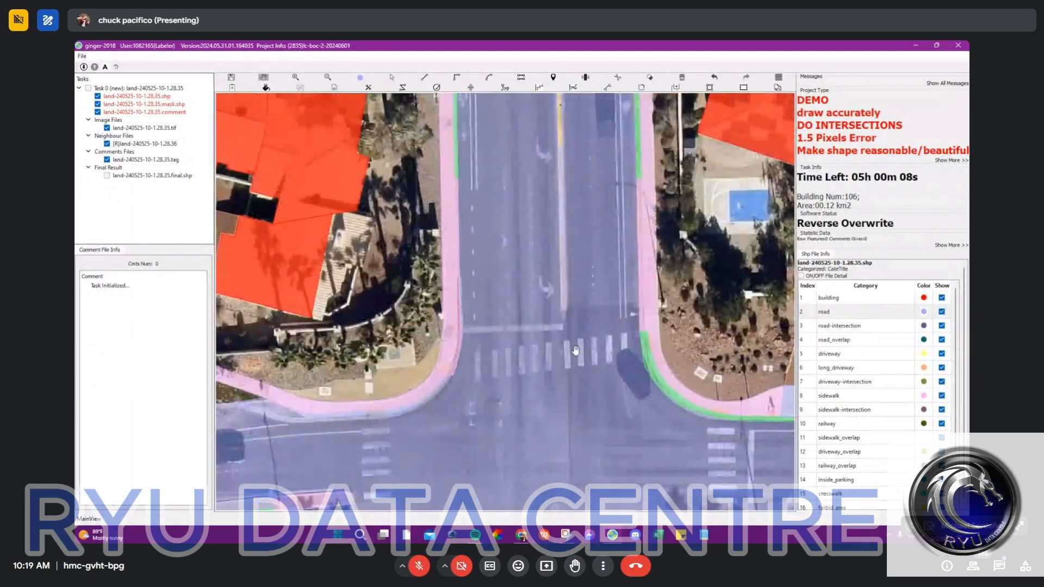
key(space)
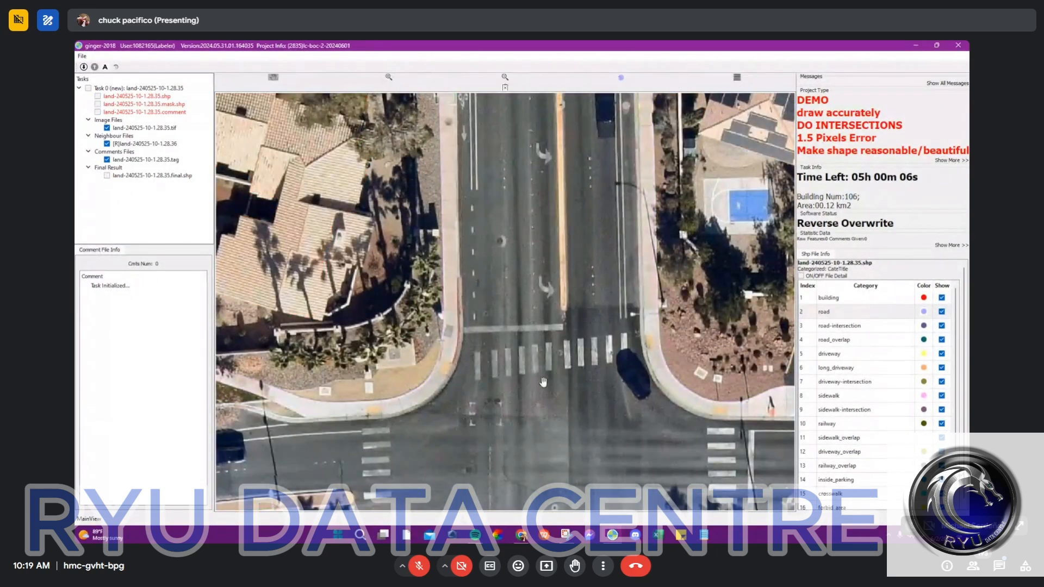
scroll(560, 363, up, 1)
scroll(482, 366, down, 1)
key(space)
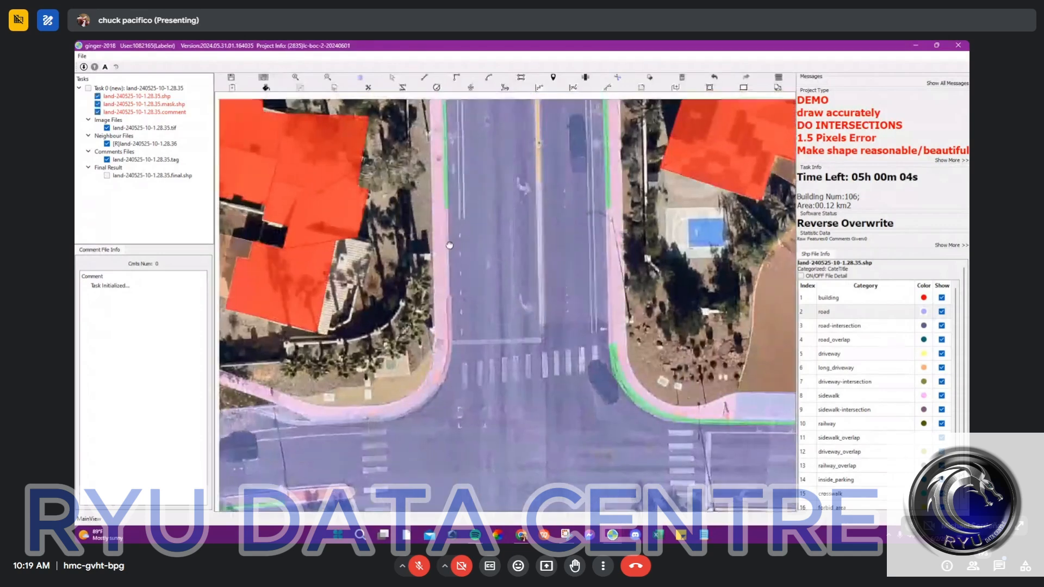
scroll(462, 239, up, 3)
click(455, 227)
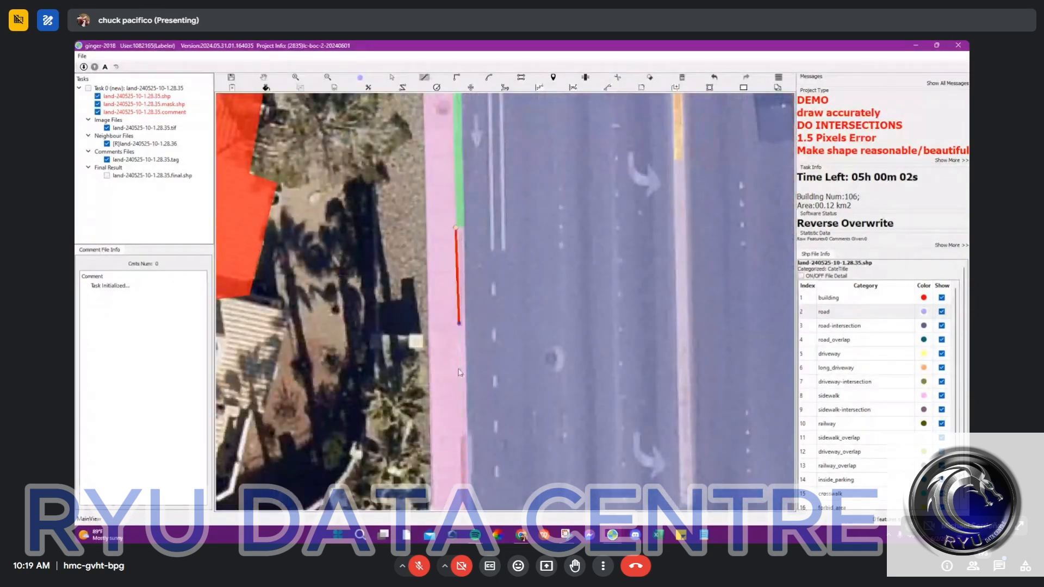
drag(469, 455, 485, 226)
scroll(494, 329, up, 1)
scroll(471, 297, up, 1)
click(472, 295)
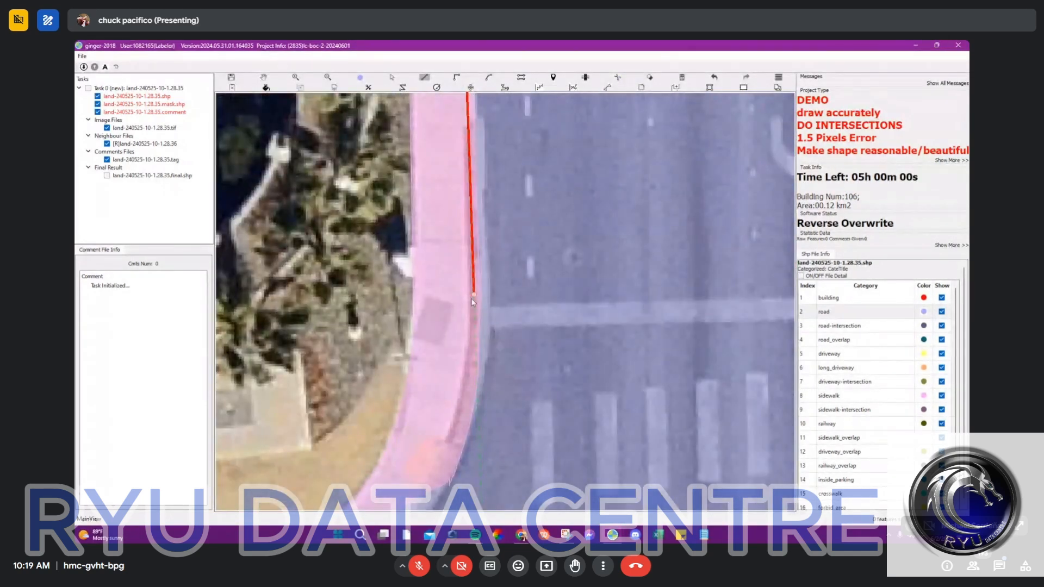
Step: Continue the inner curb line with two arcs around the northwest corner of the intersection
drag(428, 483, 477, 348)
key(c)
click(454, 385)
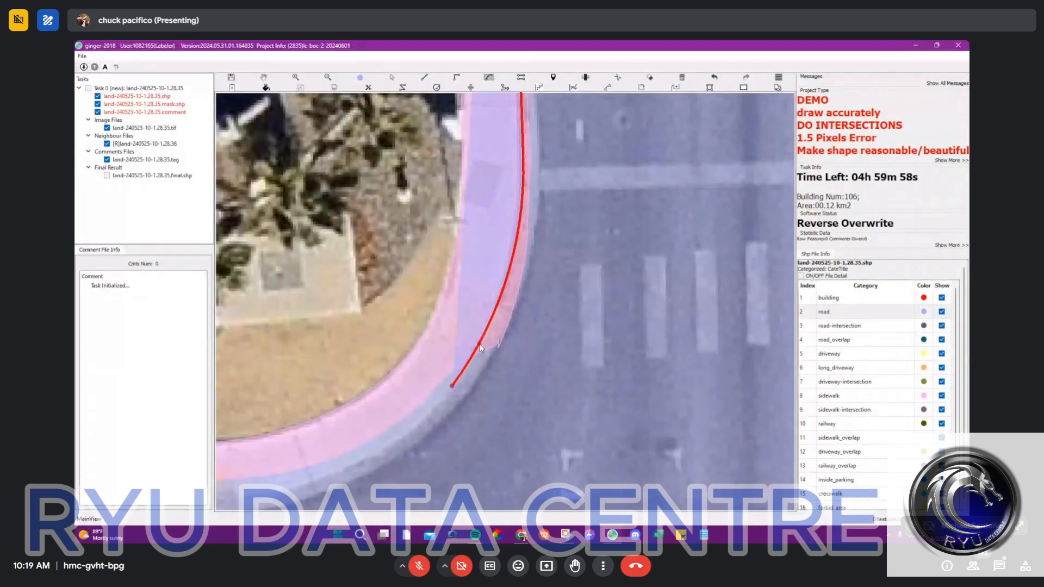
click(479, 344)
drag(380, 440, 692, 228)
click(403, 288)
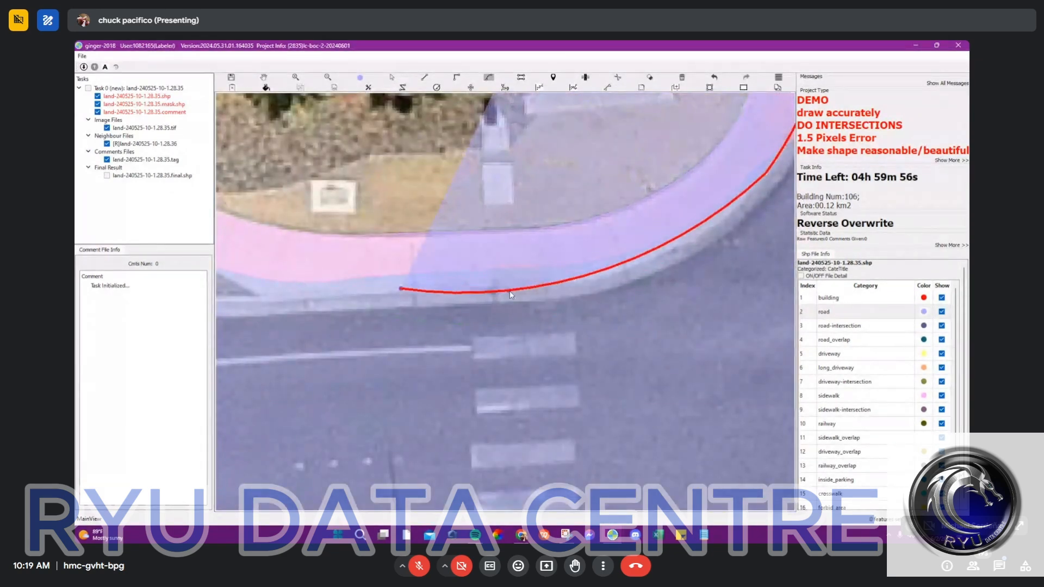
click(510, 291)
Step: Extend the inner curb line along the west arm with straight segments and a curve, and finish it at the road's edge
drag(354, 297, 894, 315)
key(l)
drag(772, 321, 549, 282)
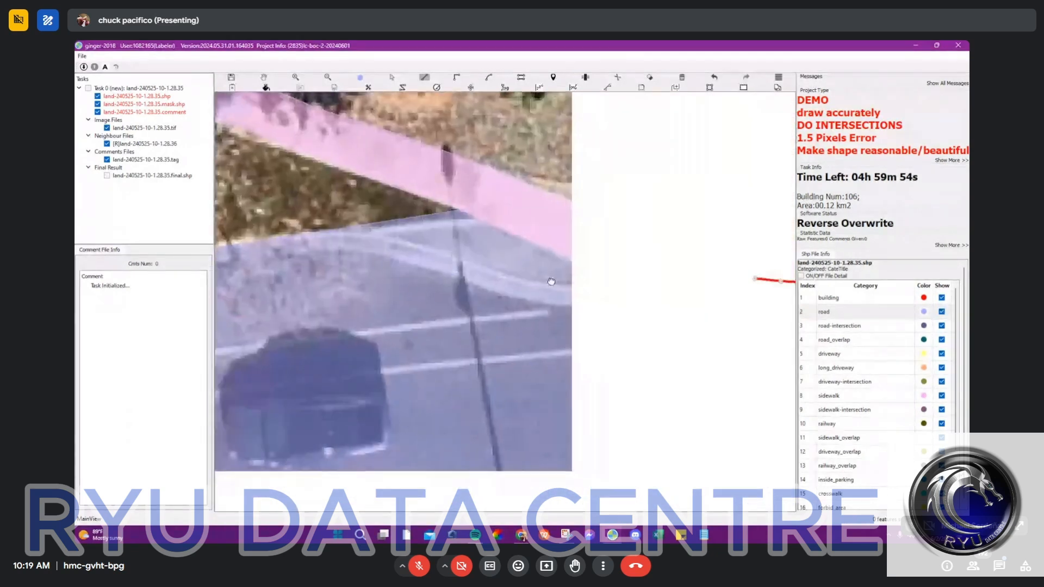
click(590, 288)
key(c)
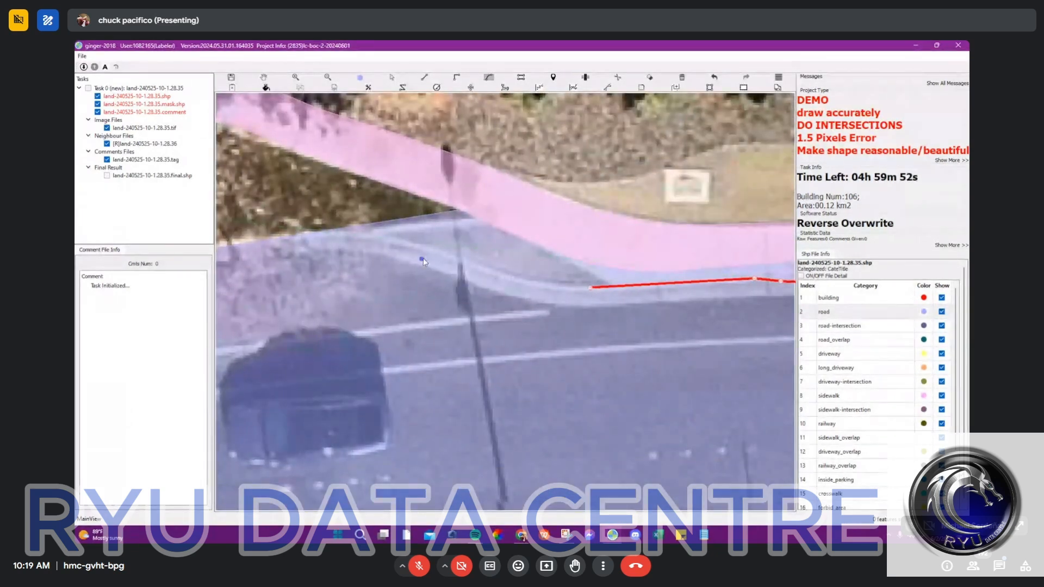
click(456, 257)
click(496, 276)
key(l)
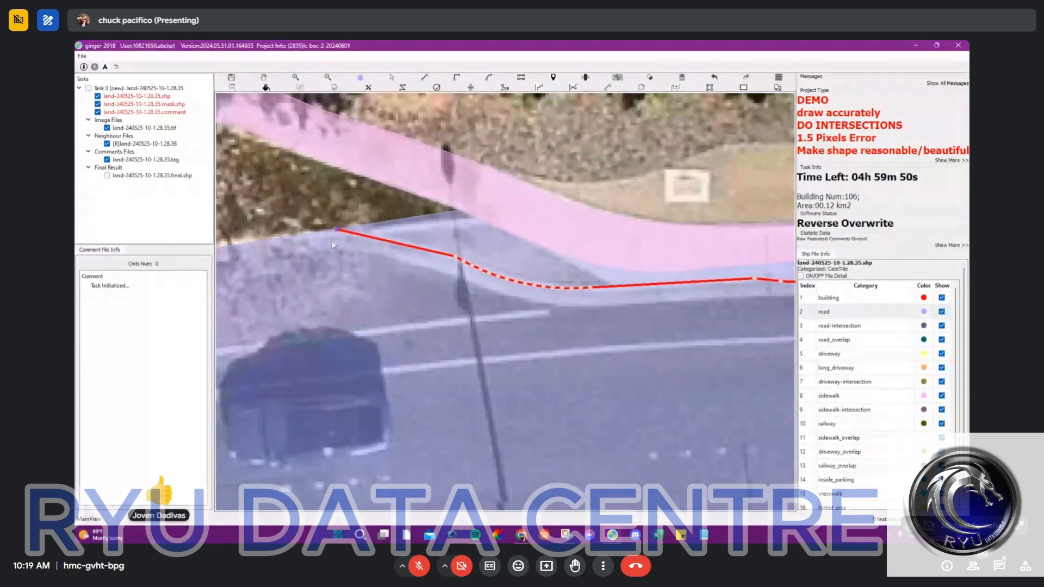
double_click(335, 230)
Step: Draw the outer curb line from the west arm's road edge eastward with short straight segments and a curve
scroll(335, 234, down, 1)
click(299, 239)
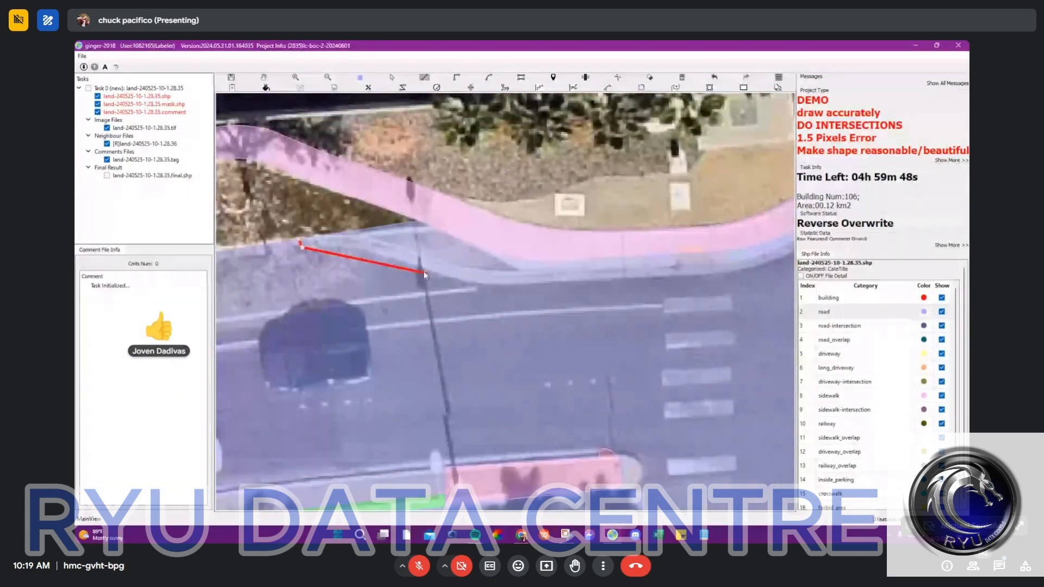
click(358, 249)
click(456, 282)
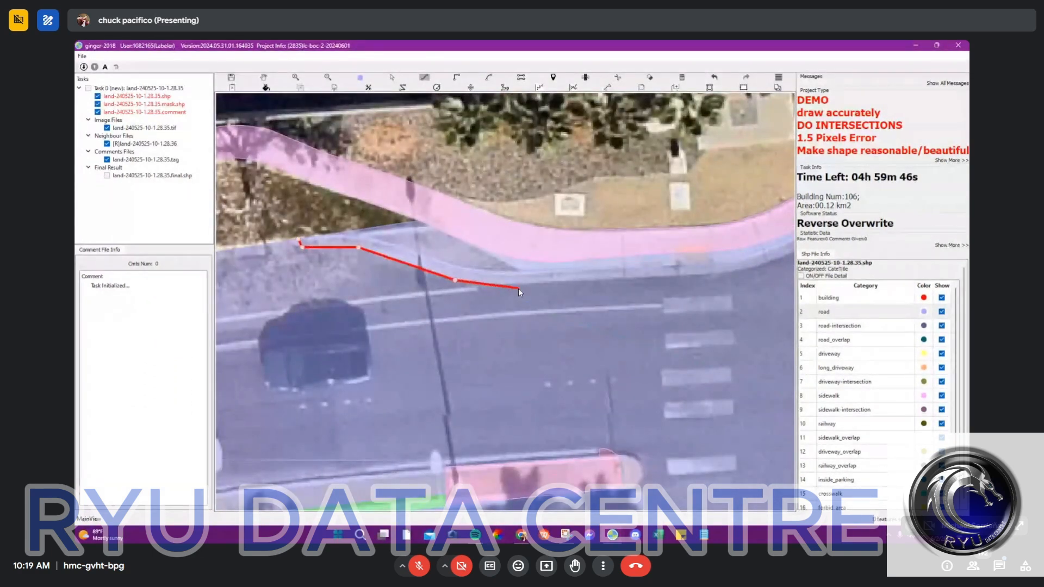
key(c)
click(528, 284)
click(493, 284)
Step: Extend the outer curb line straight past the west crosswalk and curve it around the northwest corner
drag(721, 289, 477, 293)
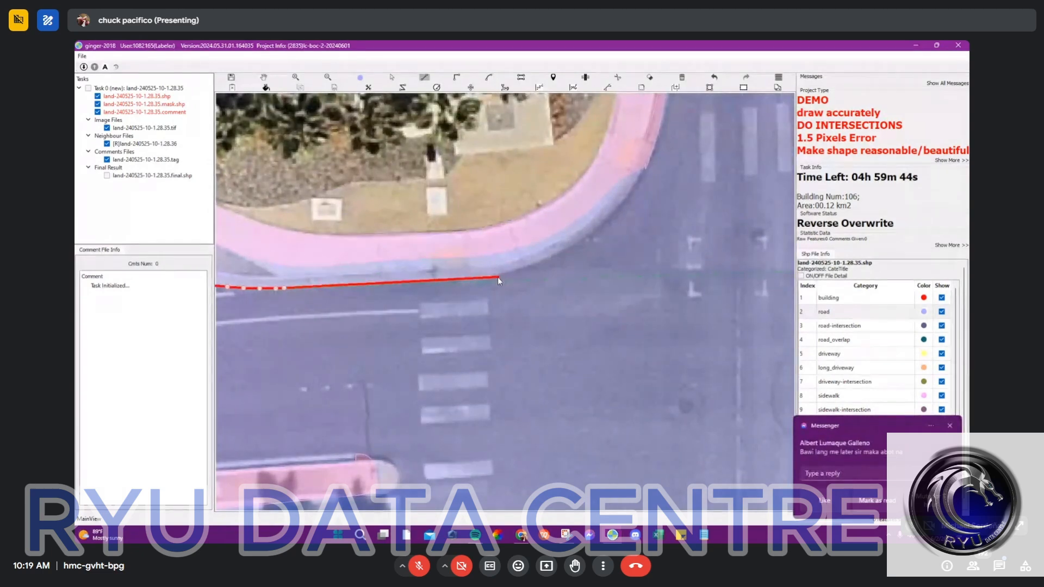
click(497, 278)
click(513, 215)
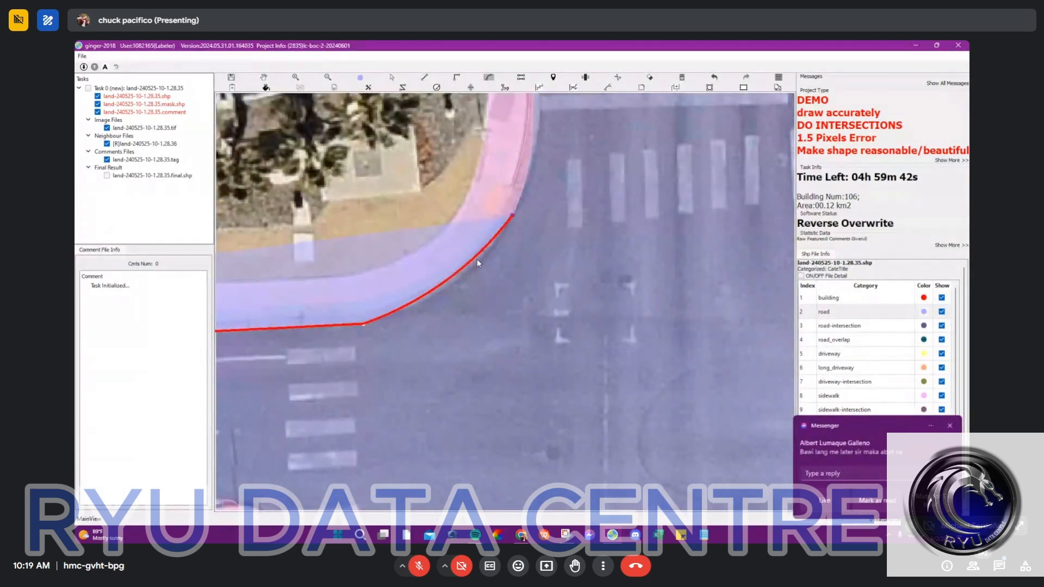
click(477, 260)
Step: Merge the leftover piece beside the northwest sidewalk into it and label the strip between the two curb lines as BOC
scroll(494, 222, up, 2)
scroll(494, 225, up, 2)
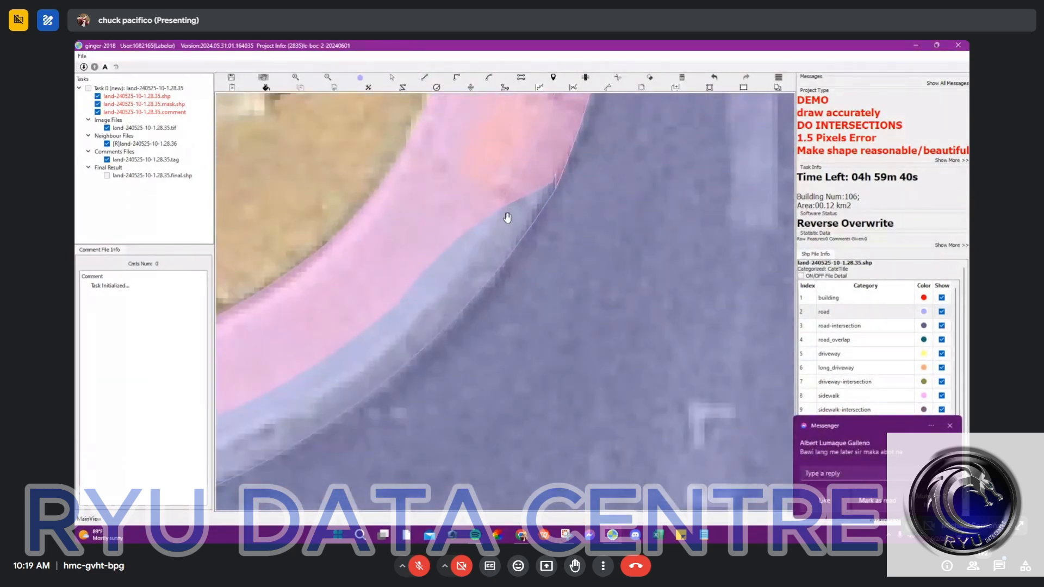
key(m)
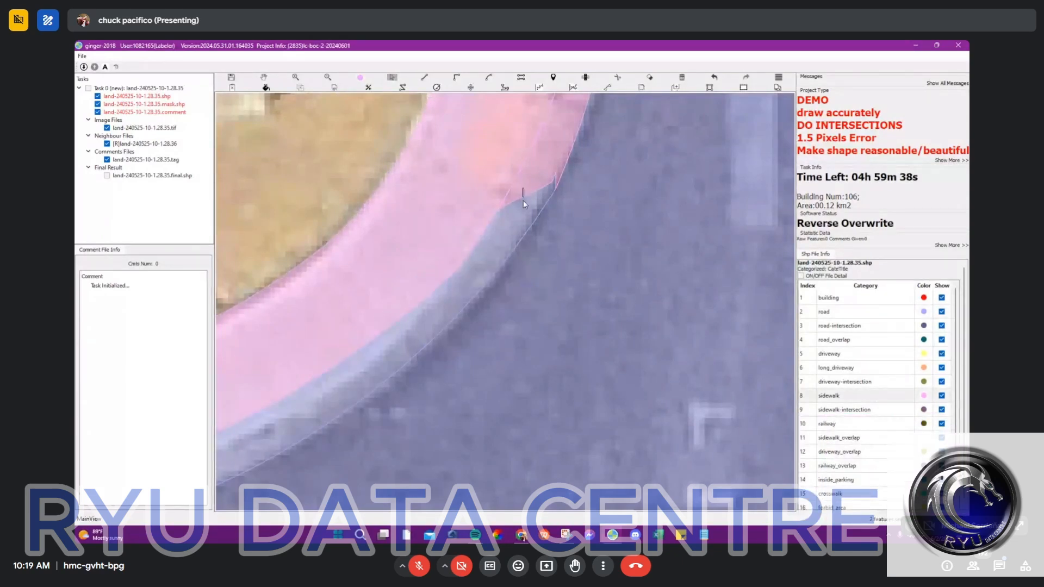
click(524, 205)
scroll(580, 242, down, 1)
scroll(874, 455, down, 2)
scroll(549, 223, down, 5)
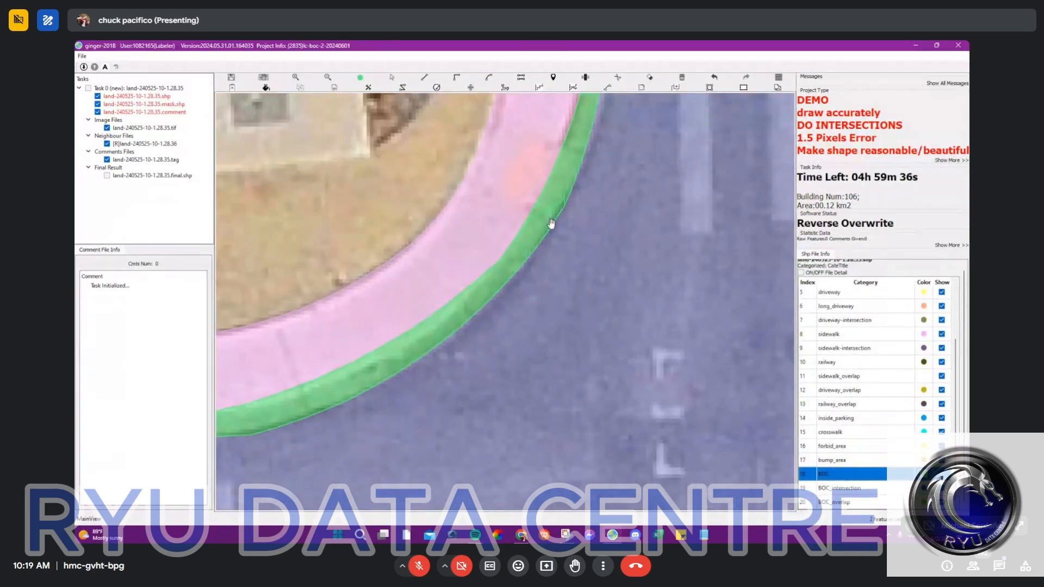
Step: Split the northeast corner's BOC strip lengthwise with a curved line and merge its sidewalk-side sliver into the sidewalk
scroll(499, 234, up, 5)
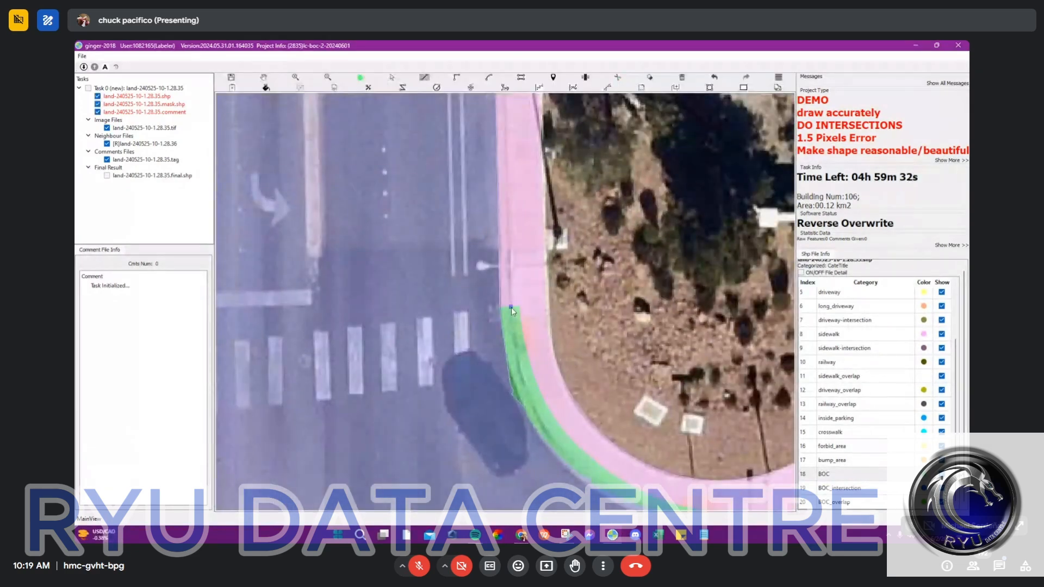
click(511, 308)
key(a)
click(563, 448)
click(543, 413)
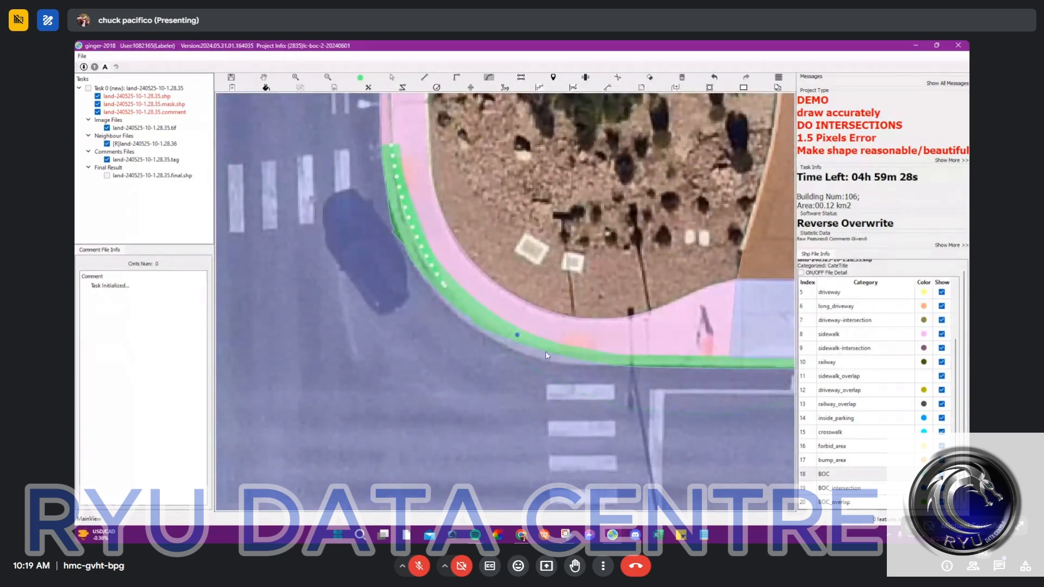
click(566, 344)
key(Escape)
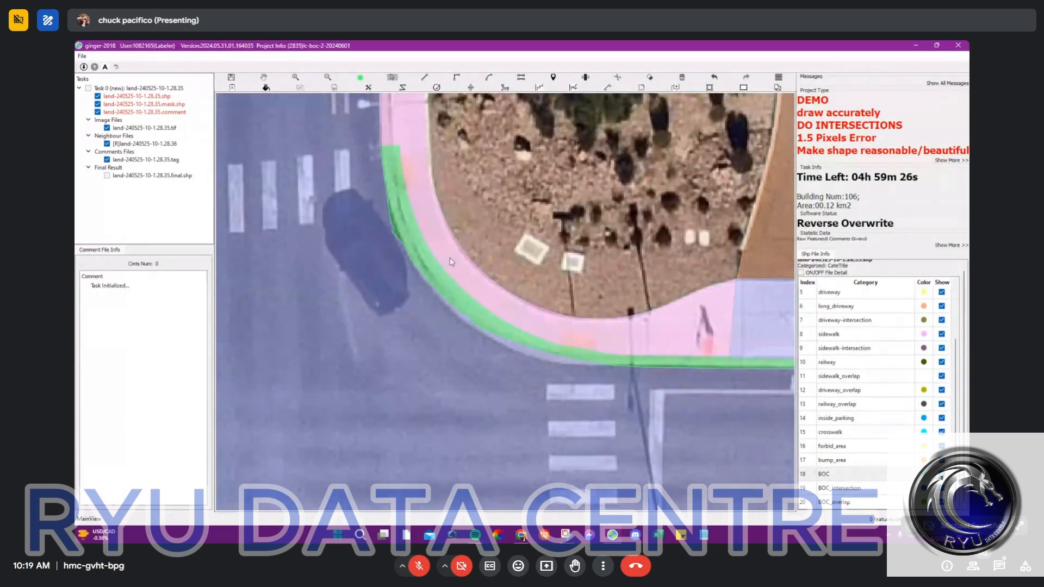
drag(444, 277, 444, 280)
Step: Draw a straight line up the north arm's east curb from the end of the northeast BOC strip to extend it
key(space)
drag(390, 125, 486, 288)
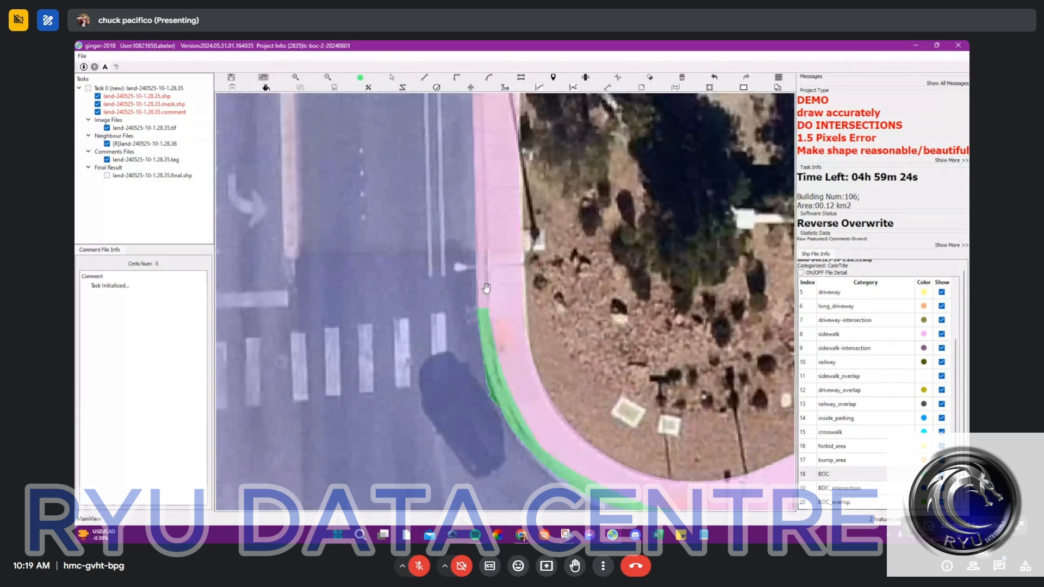
key(l)
click(487, 308)
key(space)
drag(482, 176, 487, 235)
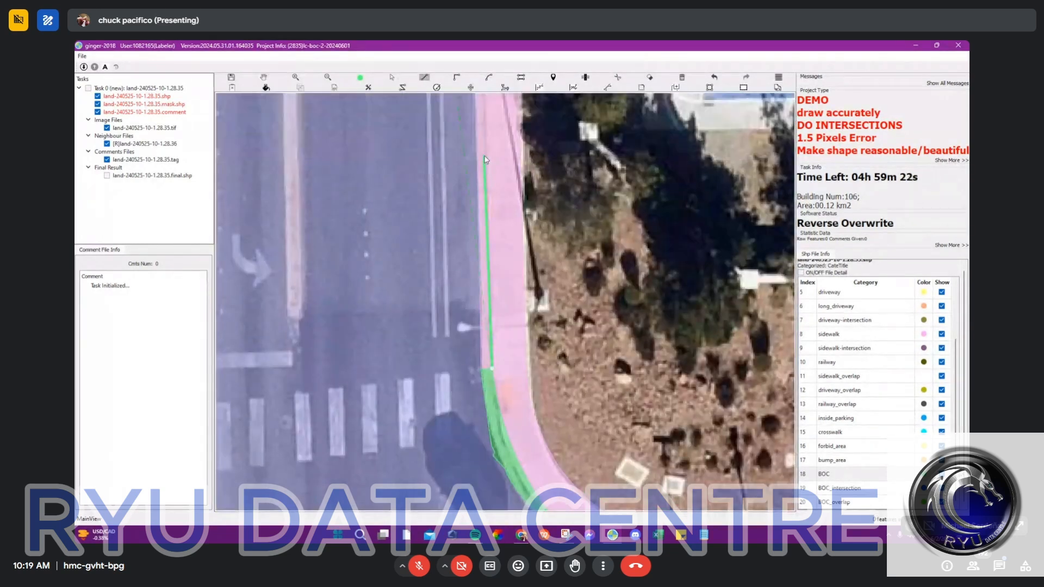
key(Escape)
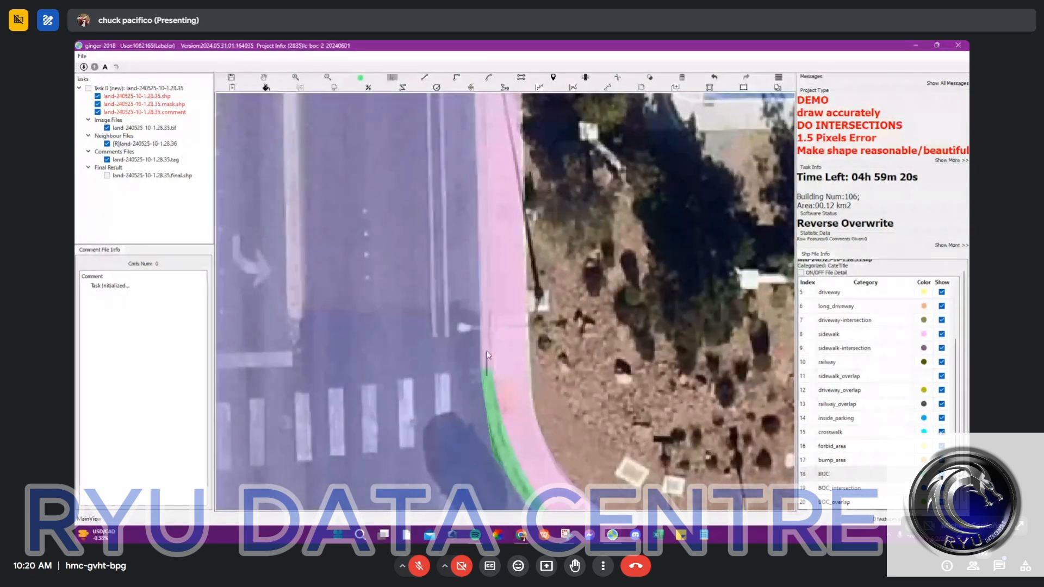
Step: Examine the BOC strips around all corners of the crosswalk intersection for gaps
scroll(487, 355, down, 5)
key(space)
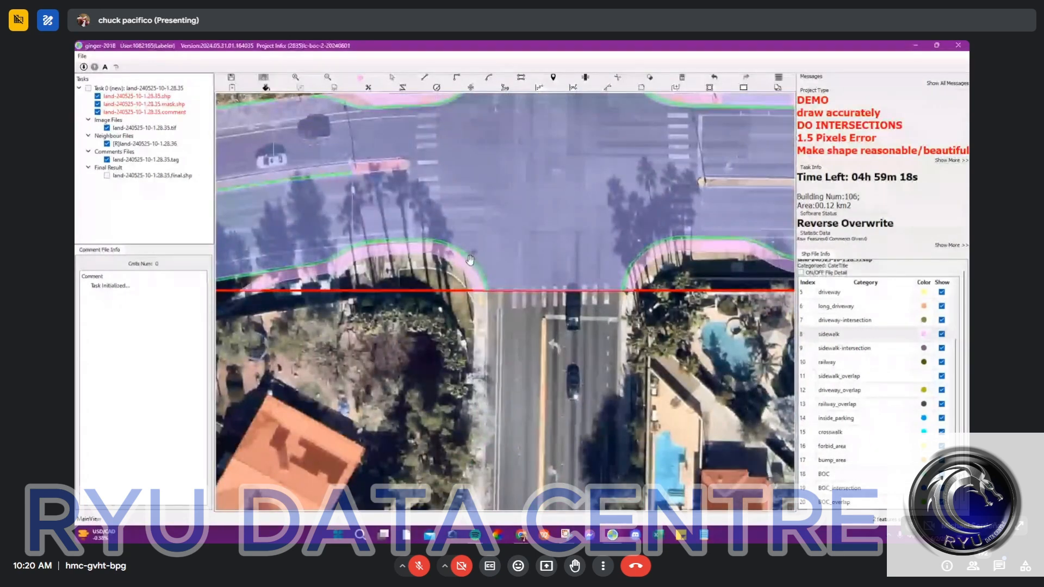
drag(698, 225, 429, 209)
scroll(429, 210, up, 3)
scroll(429, 210, down, 2)
drag(327, 98, 473, 275)
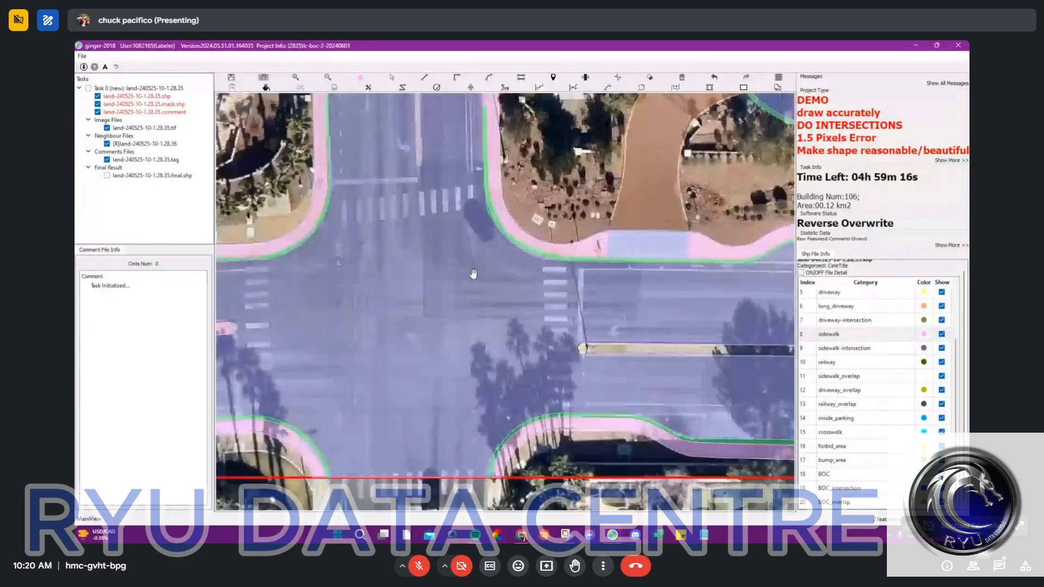
drag(383, 231, 496, 295)
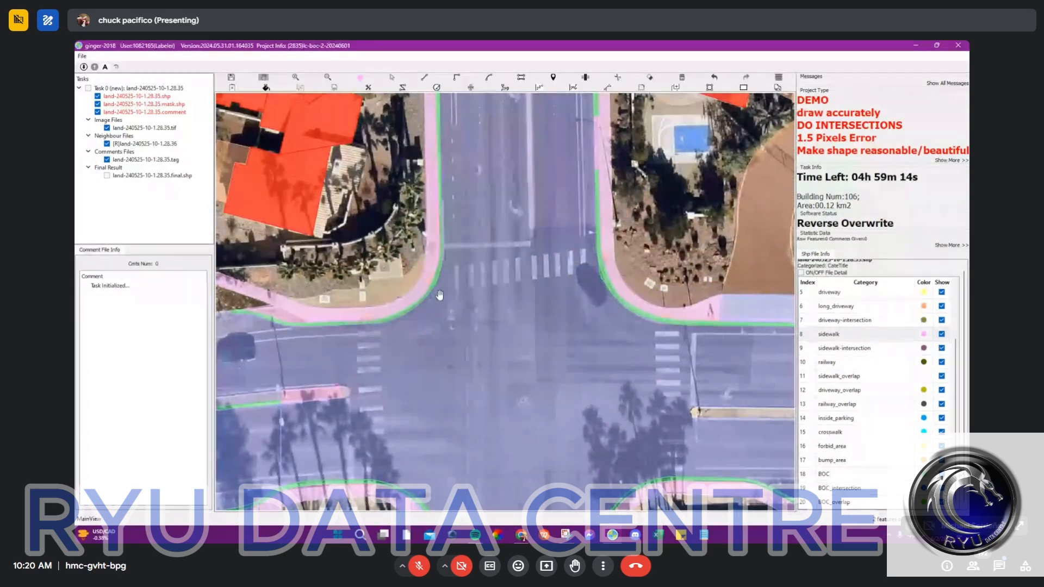
Step: Select the adjoining BOC pieces at the northwest corner and merge them into one strip
scroll(424, 283, up, 4)
scroll(434, 281, up, 2)
key(space)
click(432, 284)
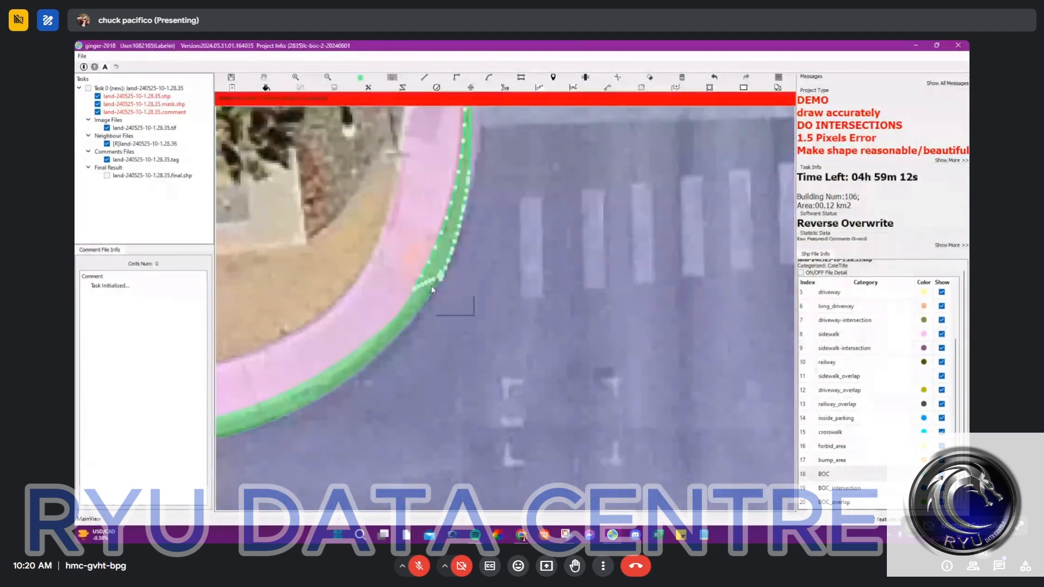
scroll(435, 286, down, 6)
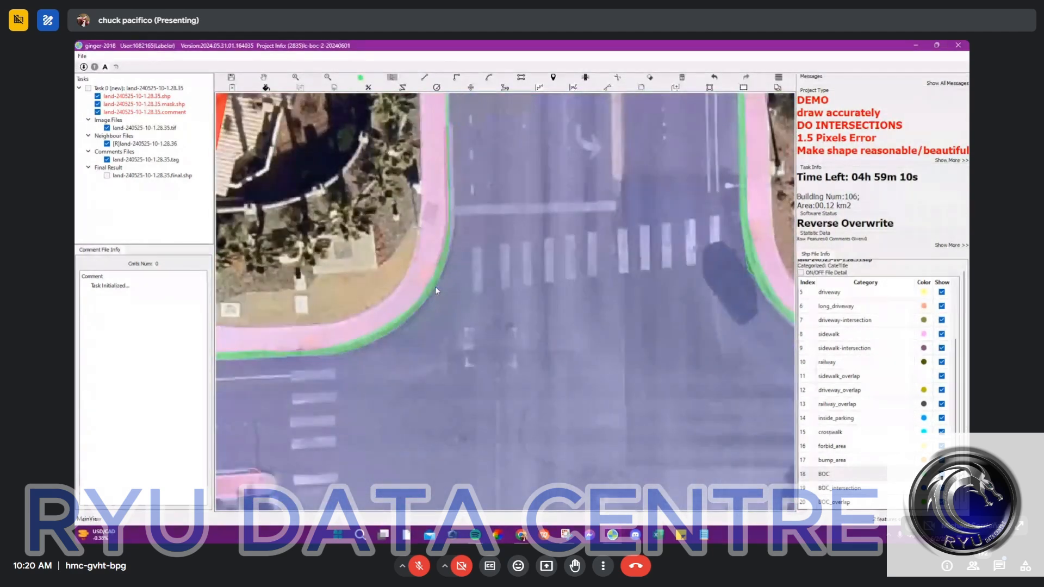
scroll(446, 253, up, 3)
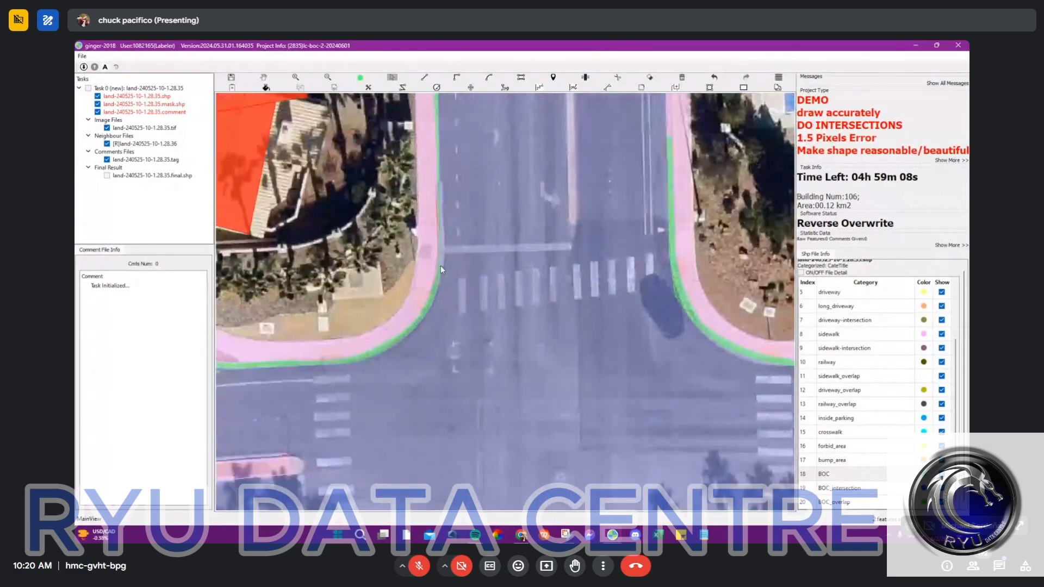
key(l)
click(440, 262)
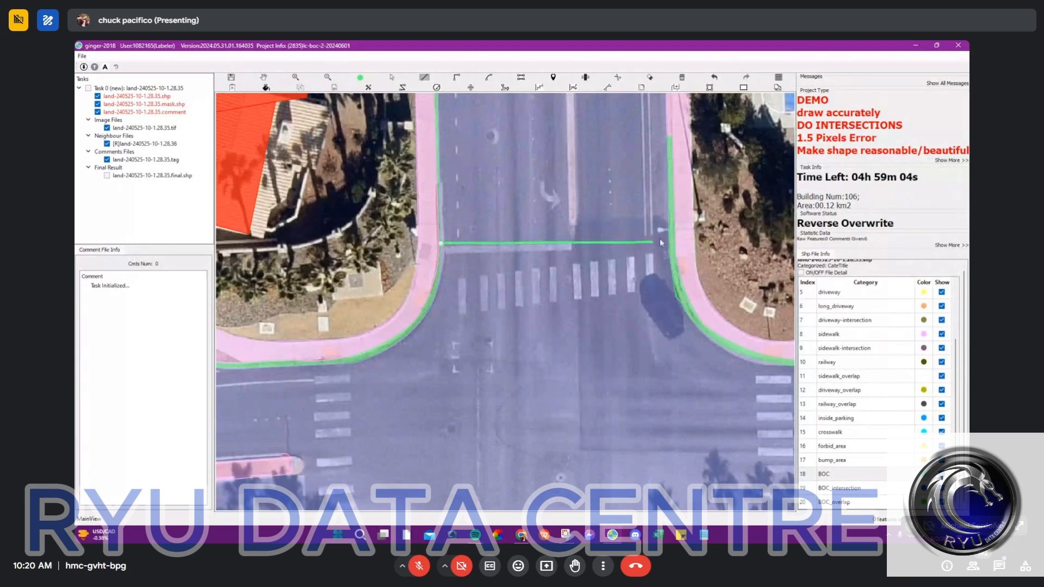
click(433, 239)
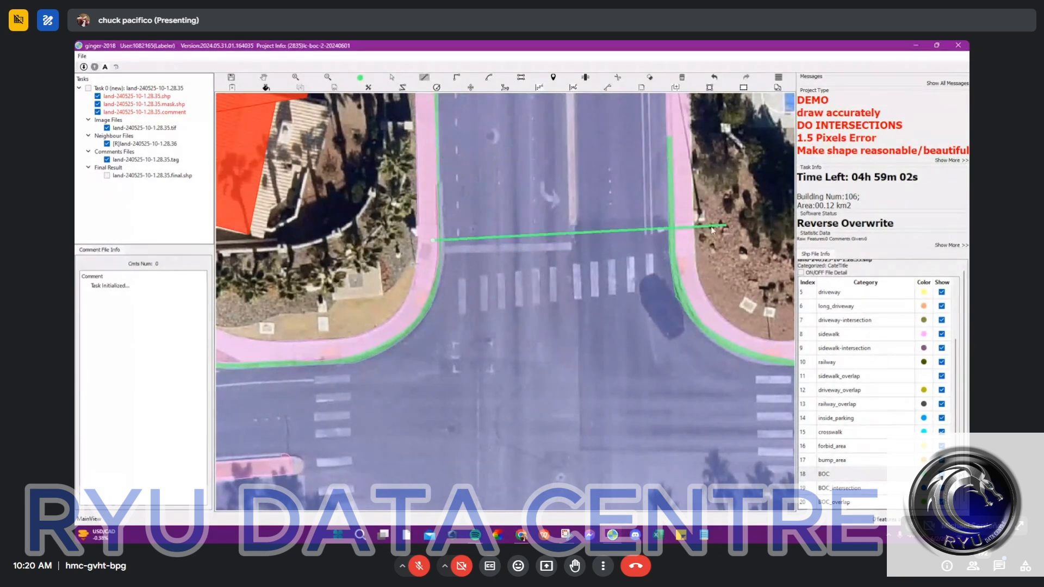
click(675, 234)
key(Escape)
Step: Split the north arm with a straight line from curb to curb along the stop line above the crosswalk
key(l)
click(433, 253)
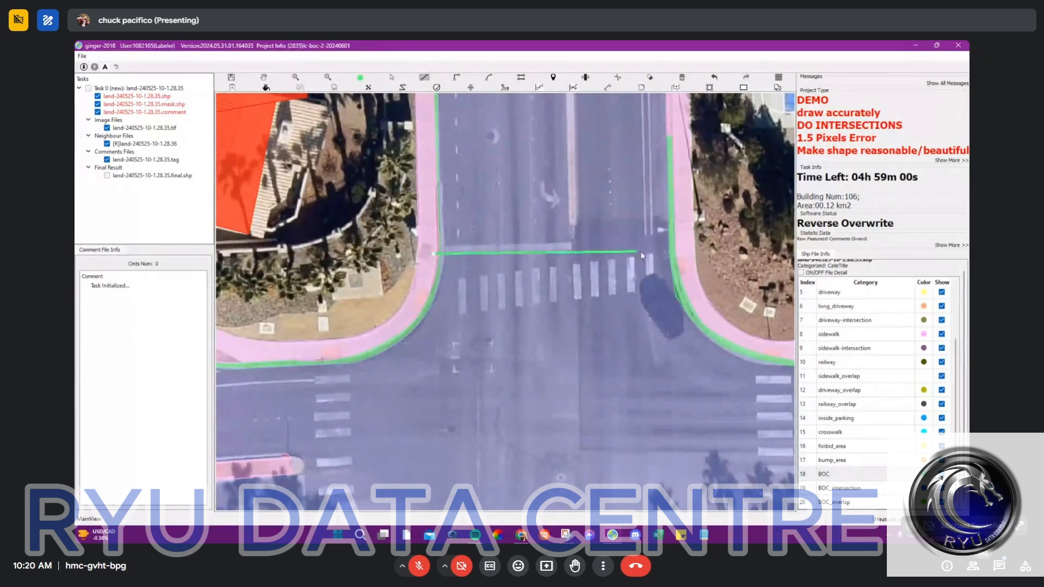
click(679, 248)
key(c)
Step: Split the west arm with a straight line from curb to curb along the stop line outside the crosswalk
key(space)
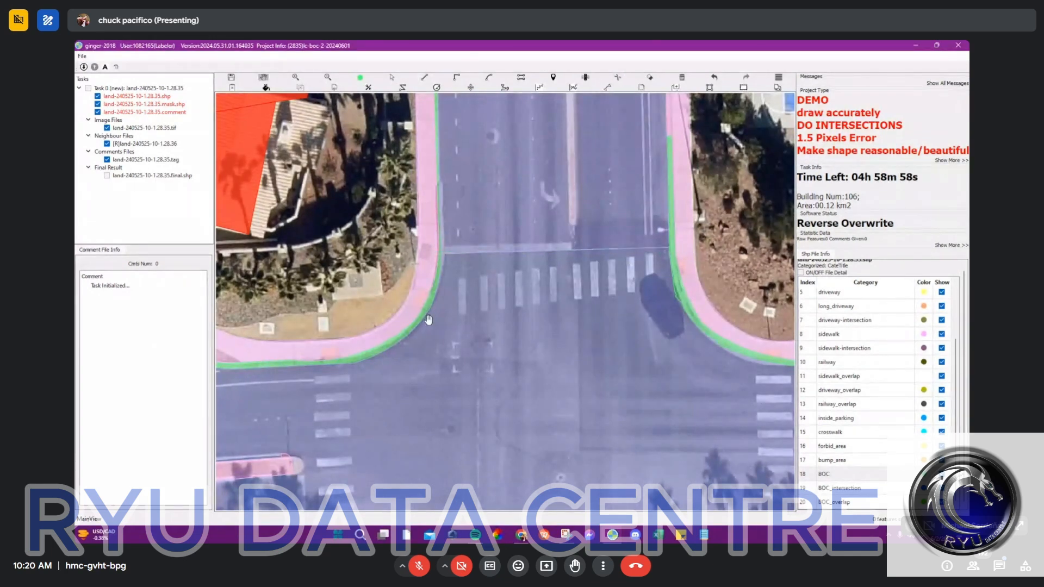
drag(367, 381, 494, 226)
key(l)
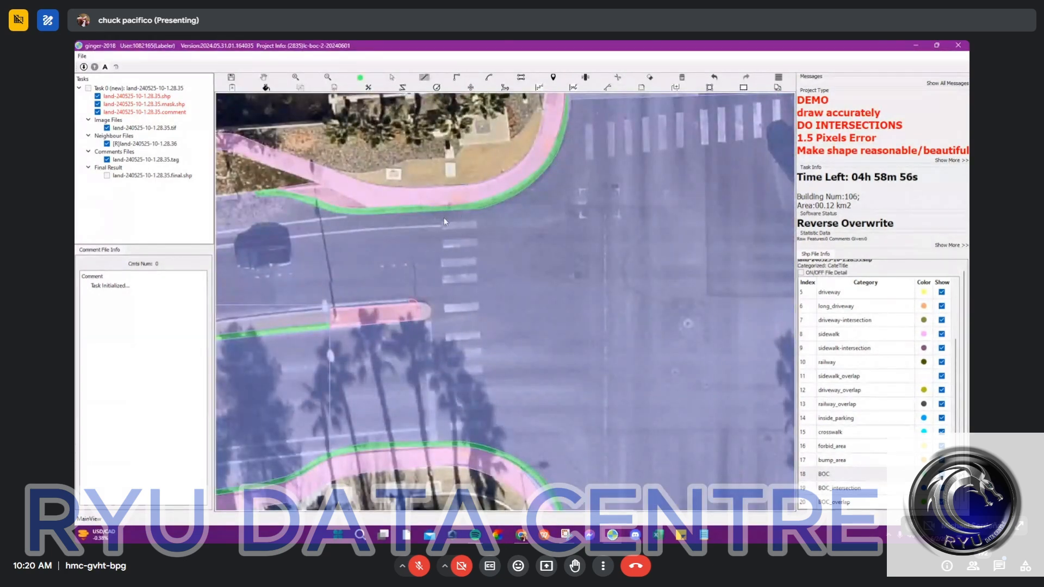
click(439, 202)
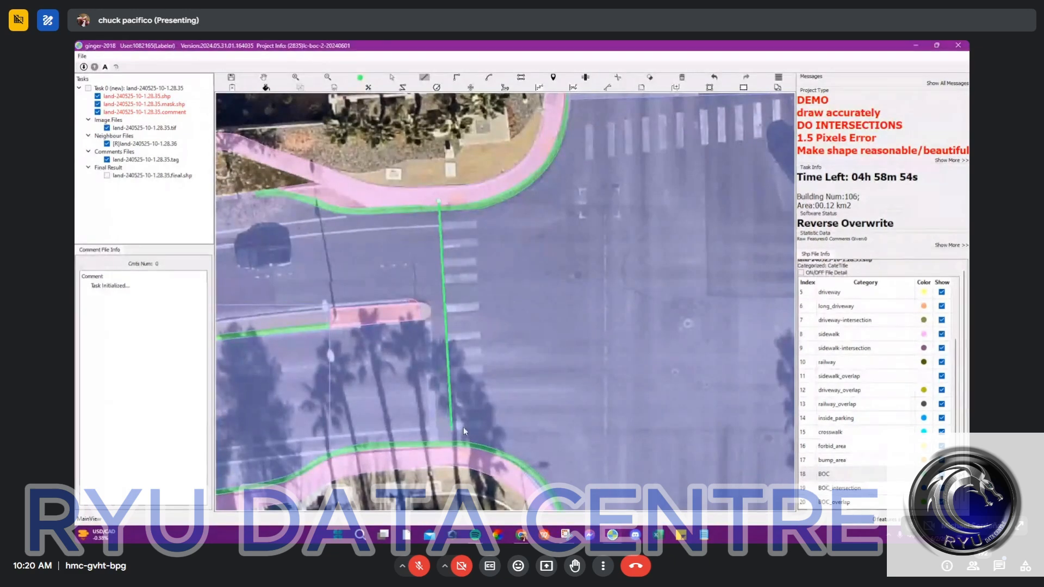
key(Escape)
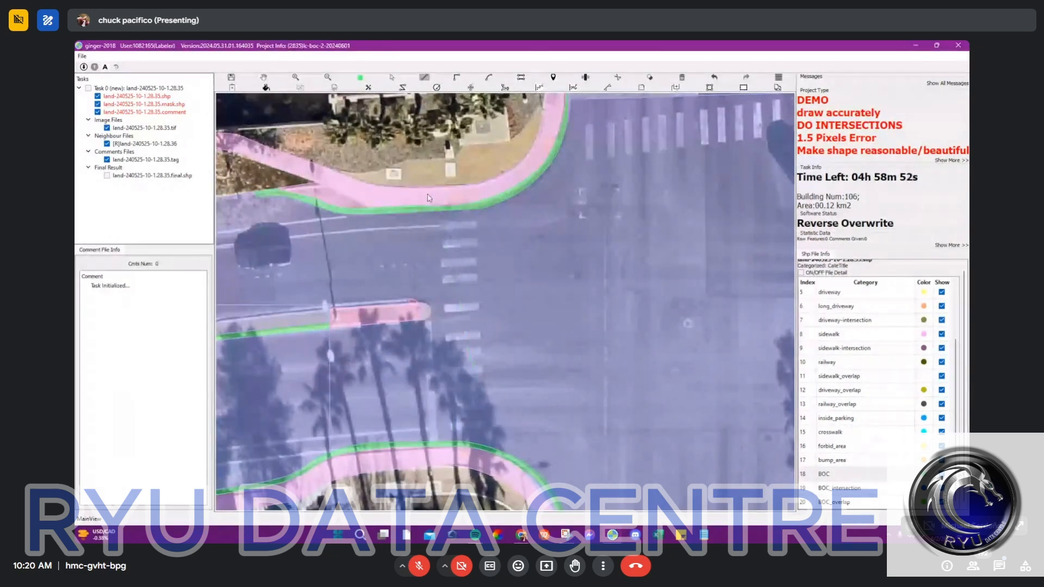
click(427, 194)
key(c)
key(Escape)
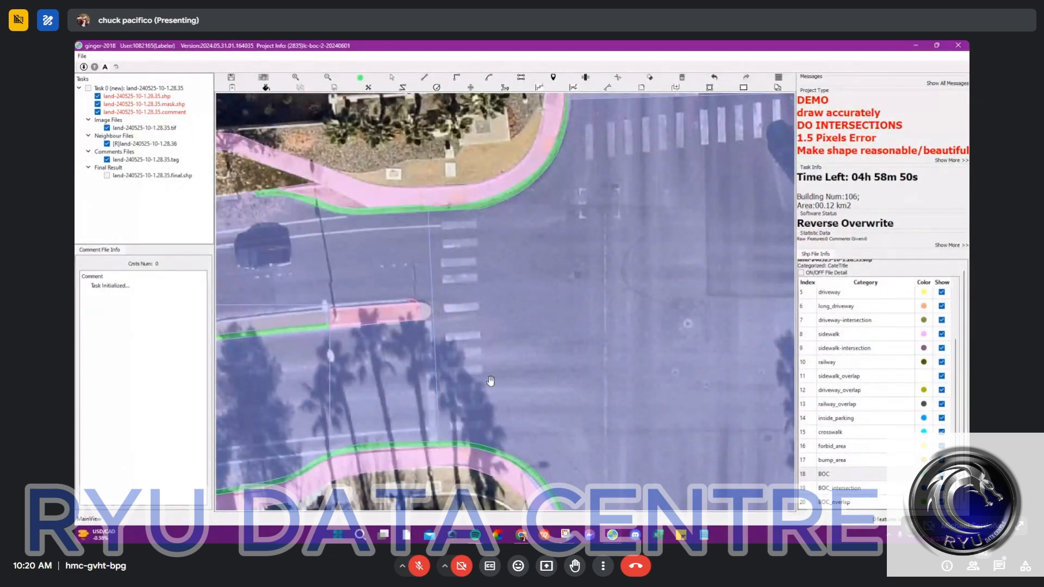
Step: Split the east arm with a straight line from curb to curb along the stop line outside the crosswalk
scroll(512, 360, down, 2)
drag(679, 289, 561, 288)
scroll(595, 307, up, 2)
drag(635, 322, 601, 225)
key(l)
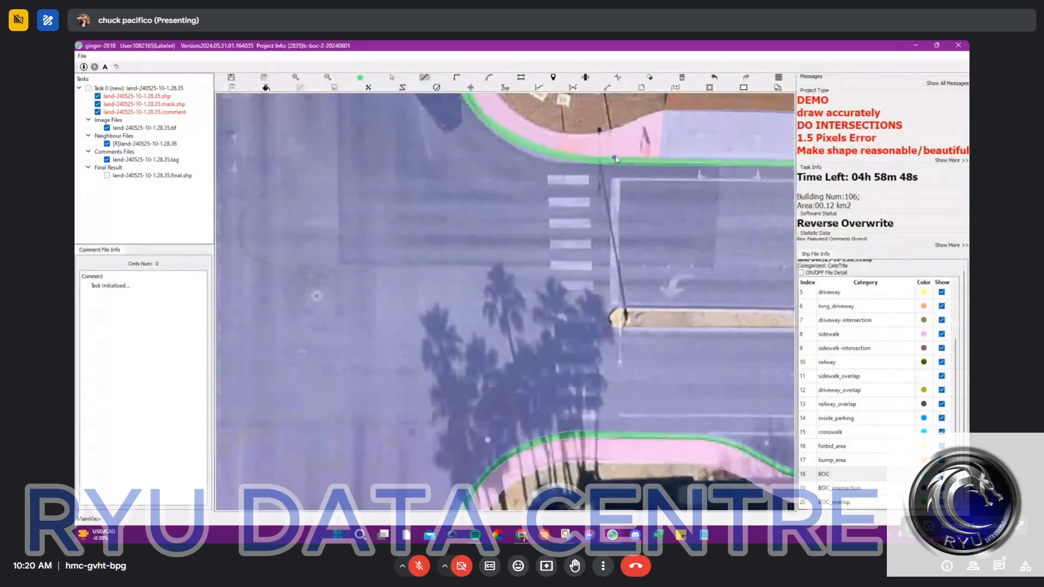
click(614, 157)
click(607, 159)
click(609, 442)
key(c)
click(609, 401)
Step: Assign the road-intersection category to the central road area enclosed by the split lines
scroll(608, 401, down, 3)
scroll(523, 430, up, 3)
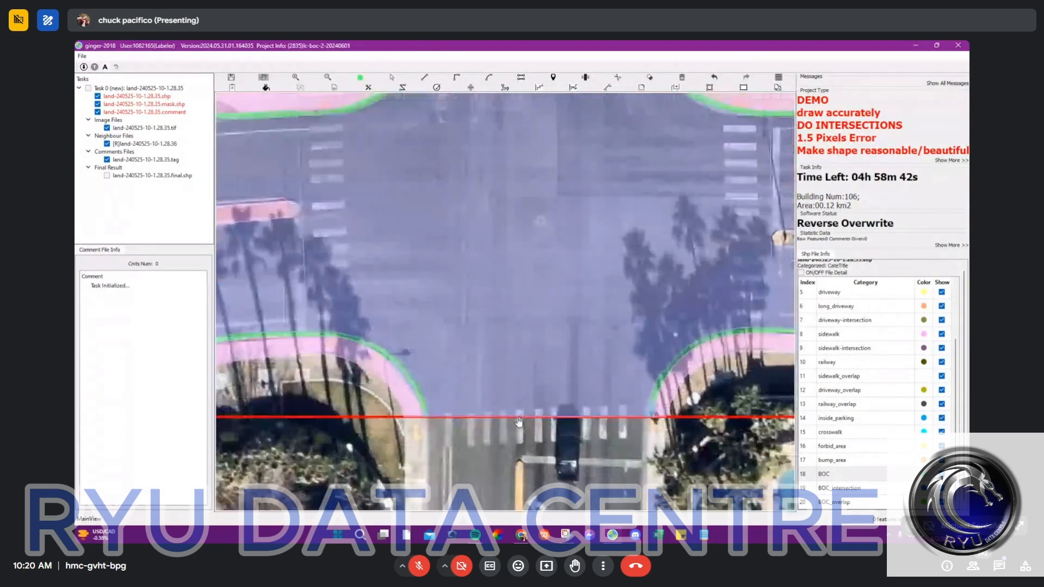
scroll(516, 412, down, 3)
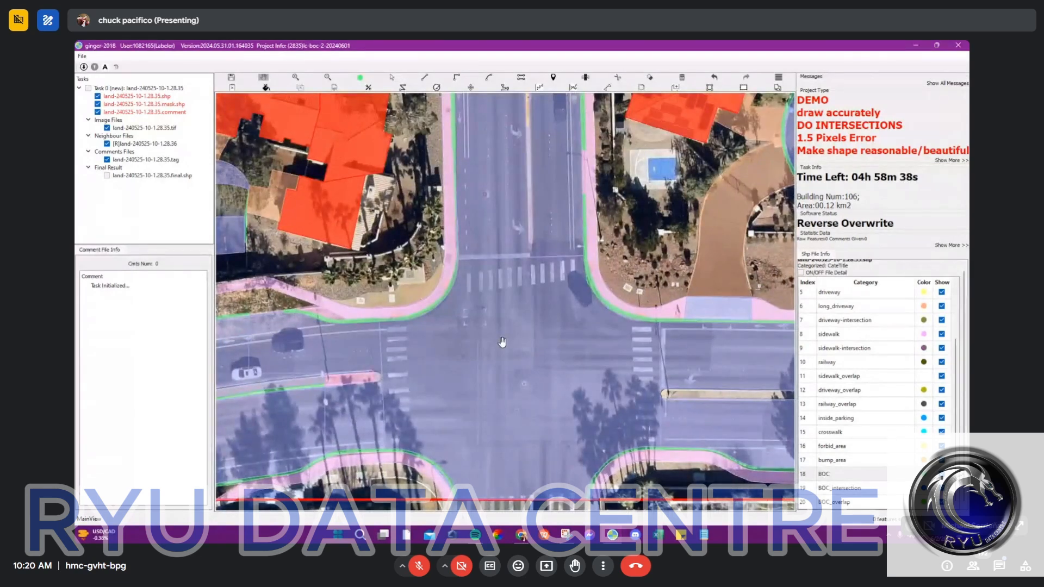
scroll(502, 342, up, 1)
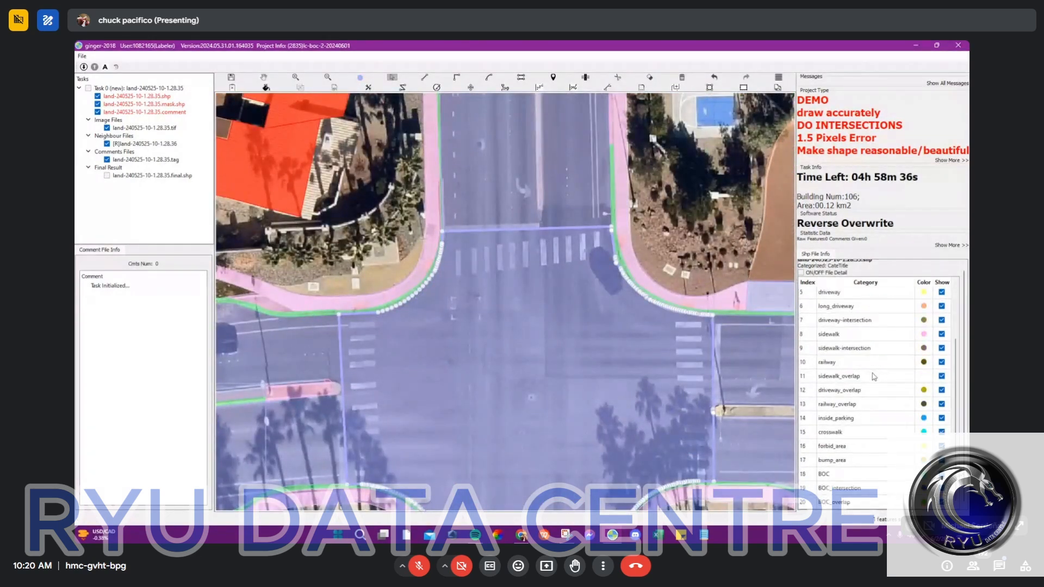
scroll(874, 376, up, 2)
click(865, 326)
scroll(643, 265, up, 1)
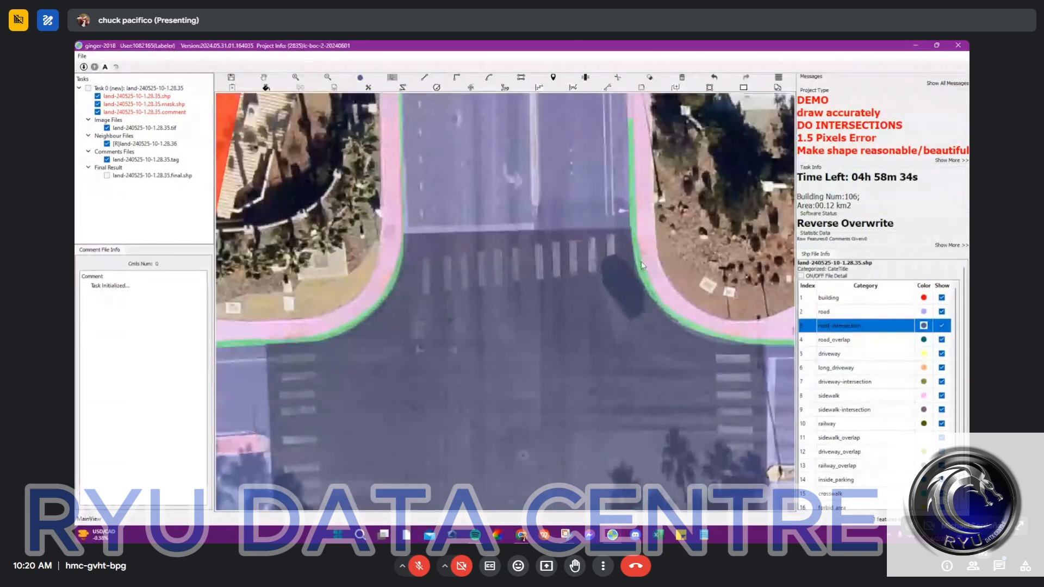
Step: Assign the BOC_intersection category to the BOC strips around the northeast and northwest corners
scroll(643, 265, up, 3)
click(642, 265)
scroll(443, 296, down, 2)
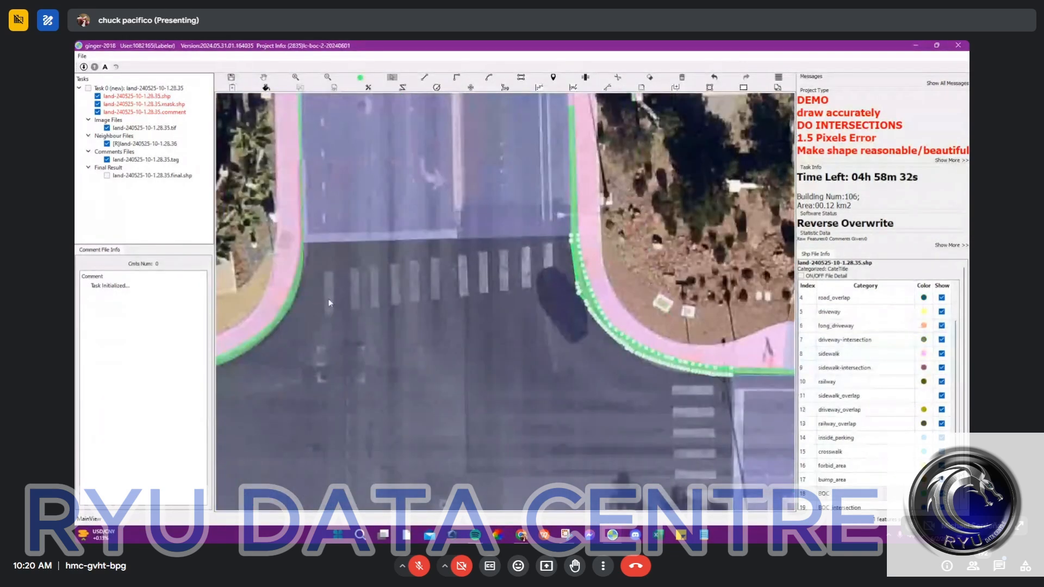
scroll(286, 305, up, 1)
click(294, 305)
click(844, 481)
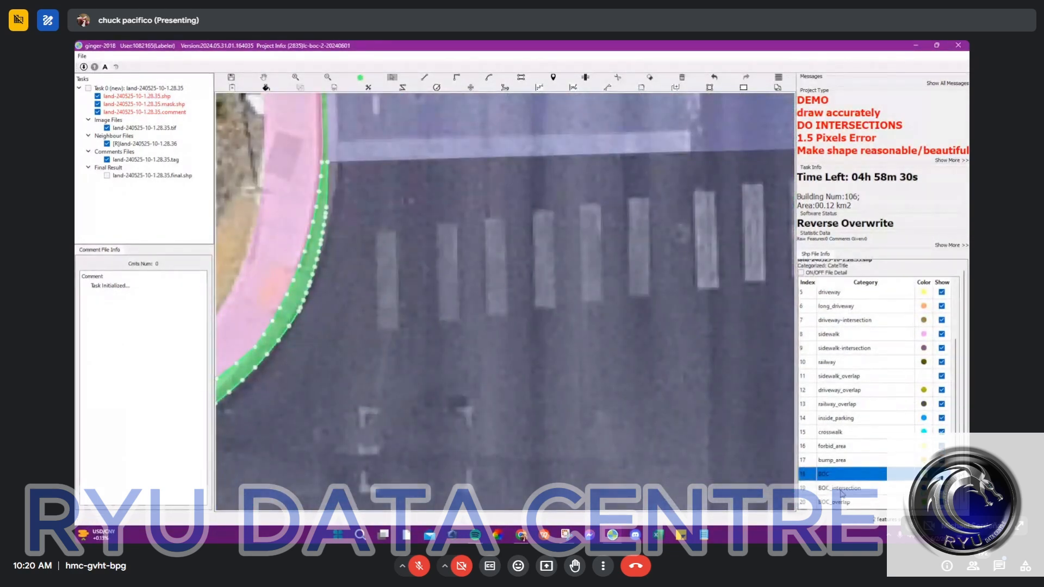
Step: Assign the BOC_intersection category to the BOC strips around the southwest and southeast corners
scroll(531, 280, down, 5)
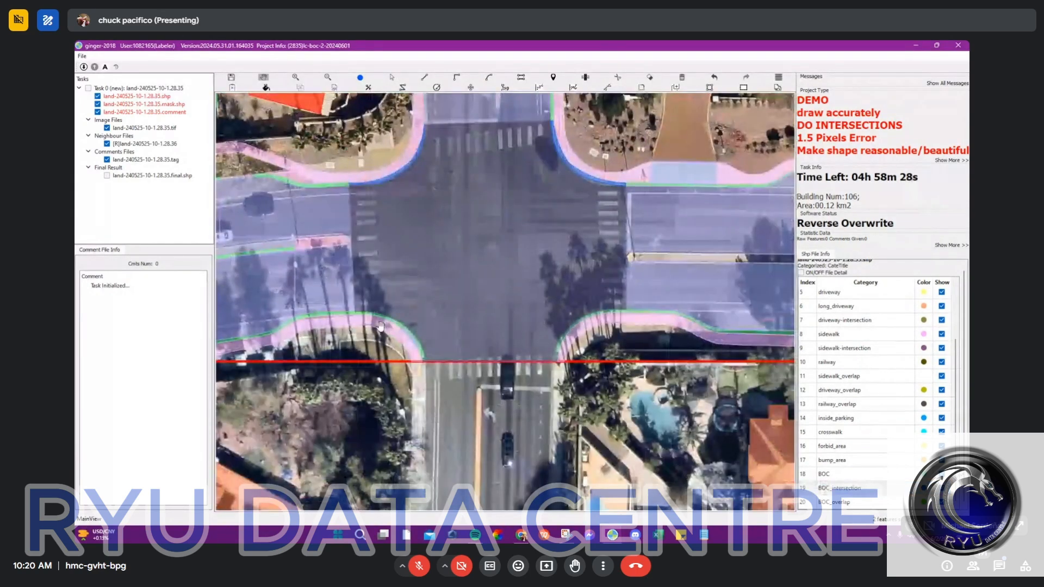
scroll(381, 326, up, 2)
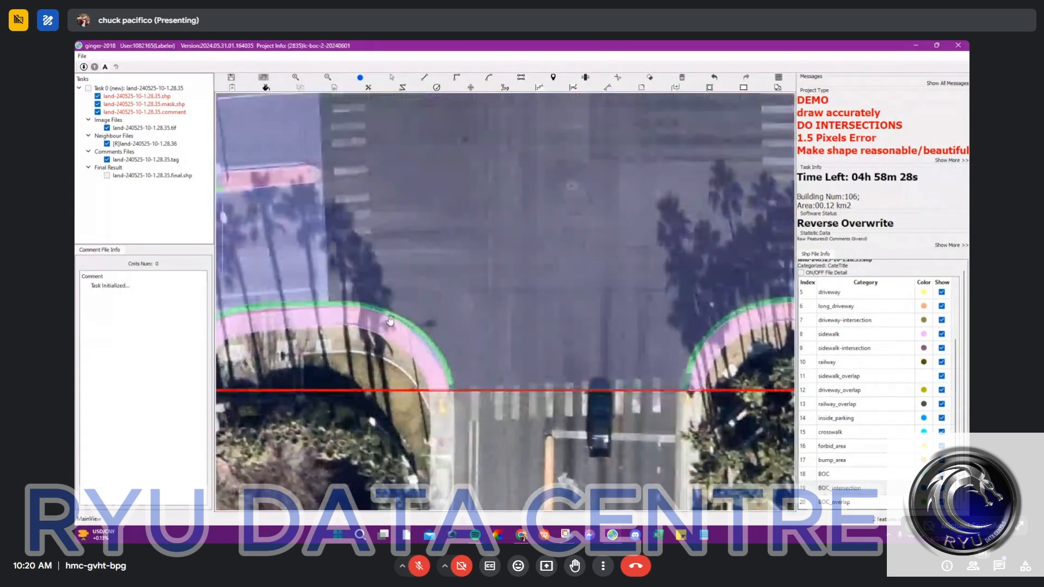
ctrl+click(731, 314)
click(824, 502)
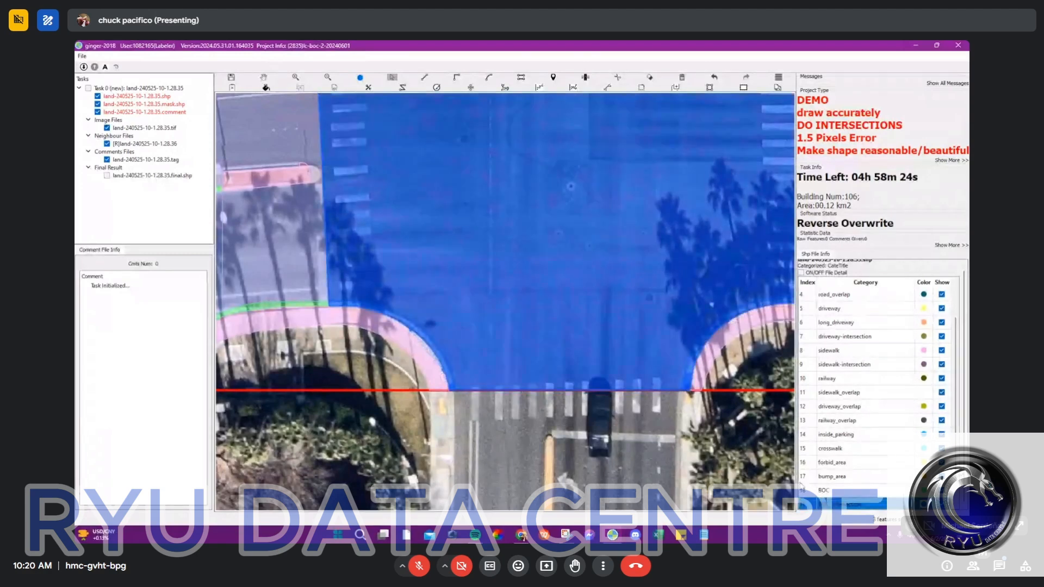
Step: Assign the central road area back to the road-intersection category, leaving the corner strips as BOC_intersection
drag(561, 239, 471, 245)
click(471, 244)
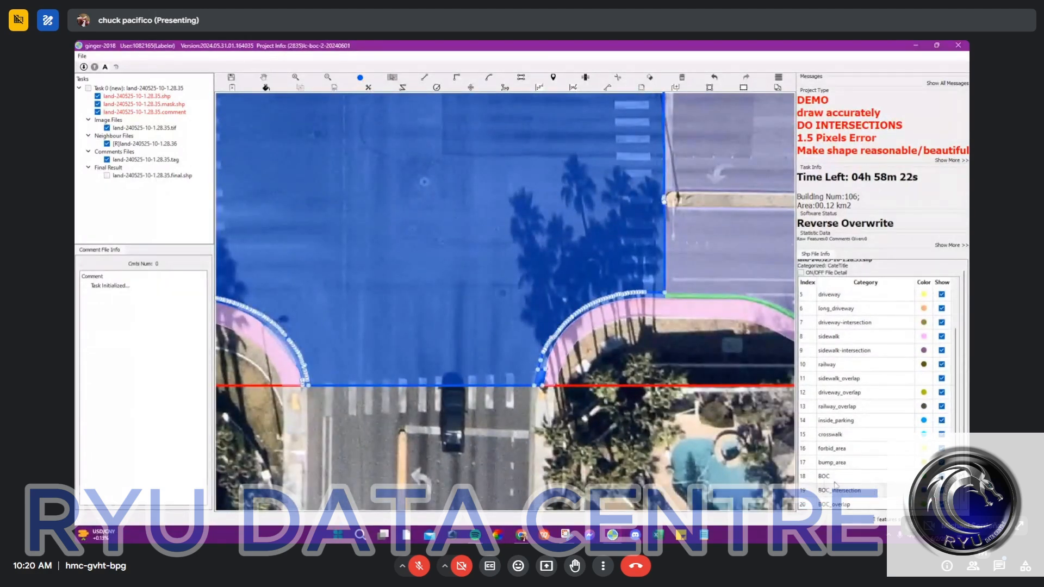
scroll(856, 326, up, 3)
click(846, 326)
key(Escape)
Step: Draw straight lines from curb to curb along the north and south edges of the north crosswalk
scroll(530, 190, down, 2)
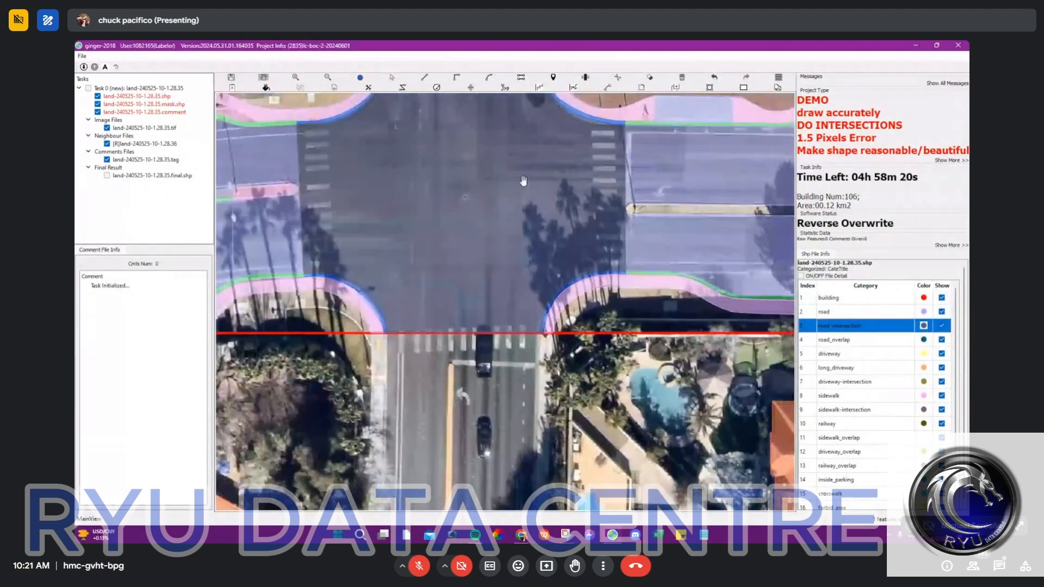
drag(523, 180, 568, 303)
scroll(568, 303, down, 3)
scroll(583, 288, up, 2)
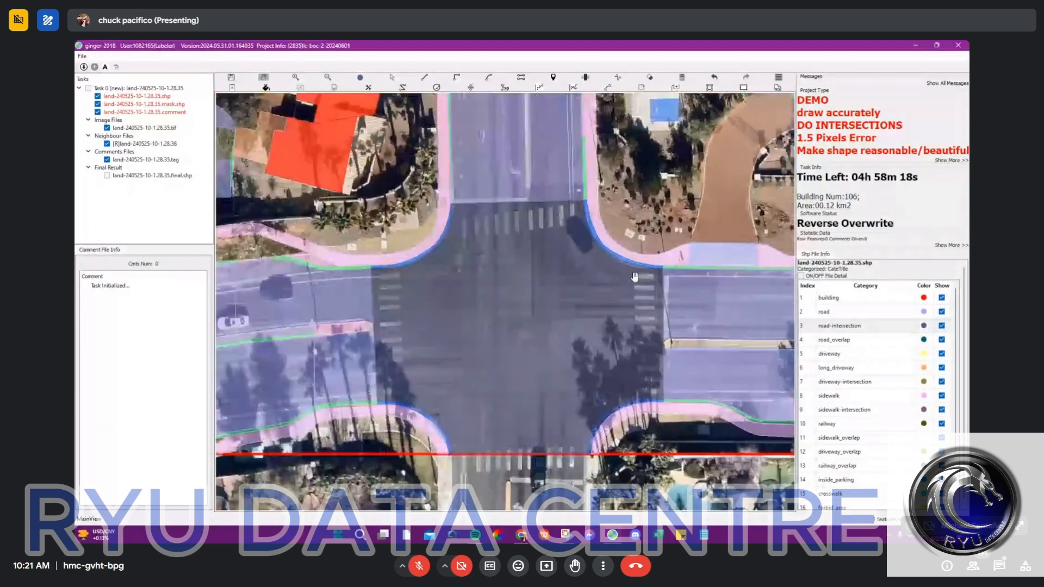
scroll(496, 233, up, 2)
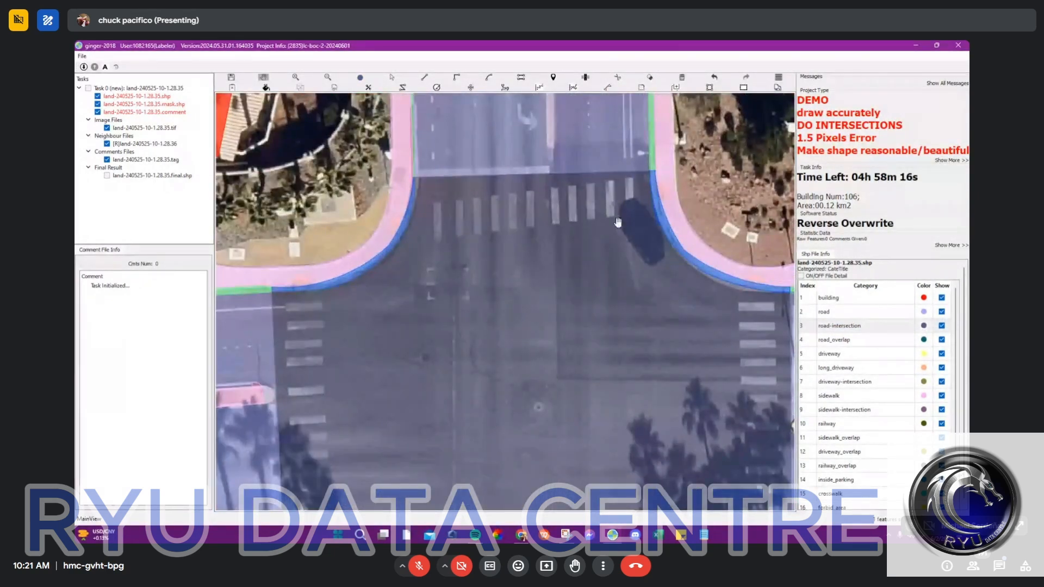
scroll(477, 204, up, 2)
drag(507, 221, 457, 237)
key(l)
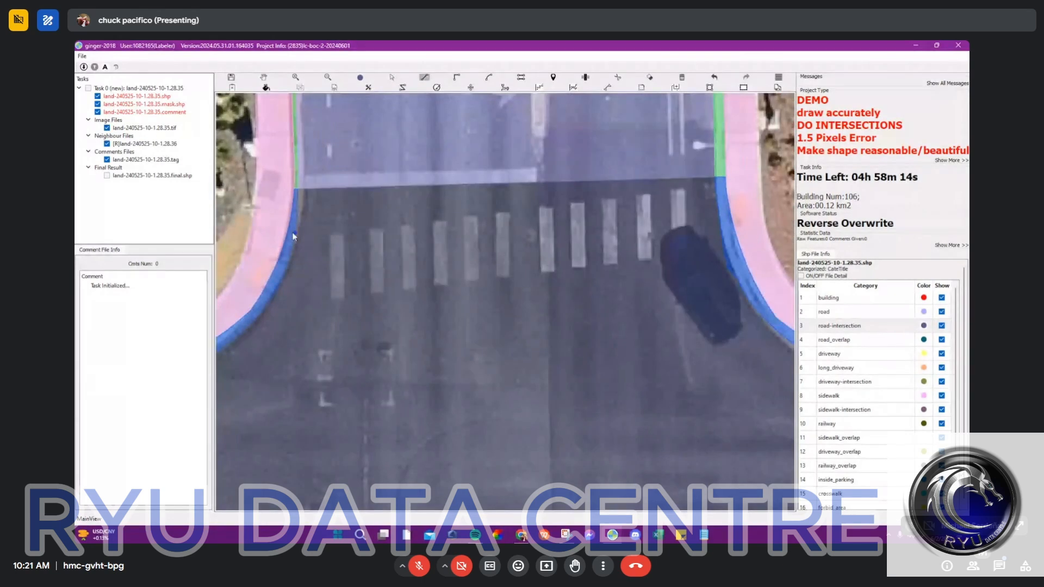
click(292, 243)
key(l)
click(263, 310)
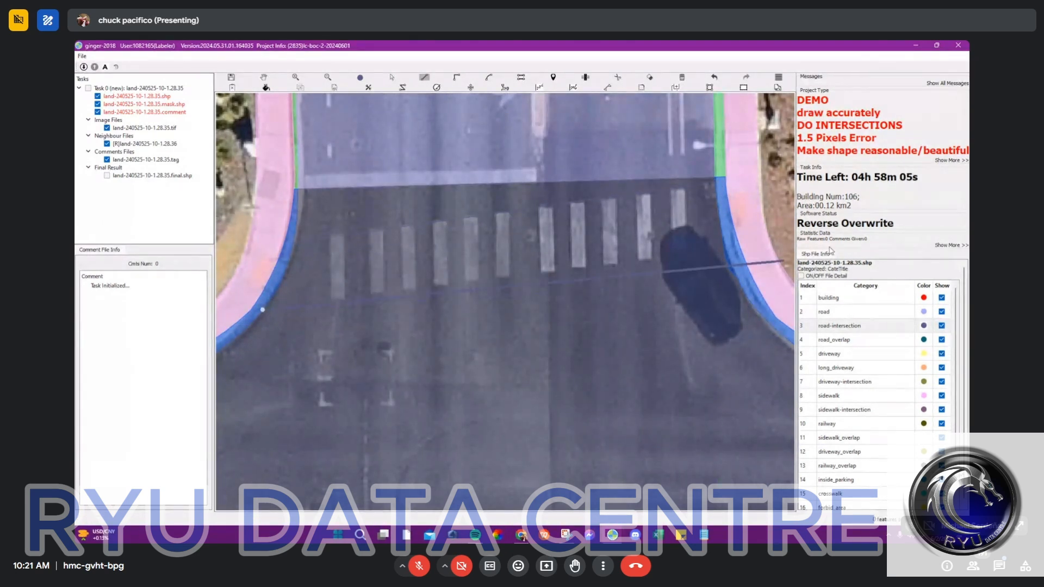
click(731, 250)
key(Escape)
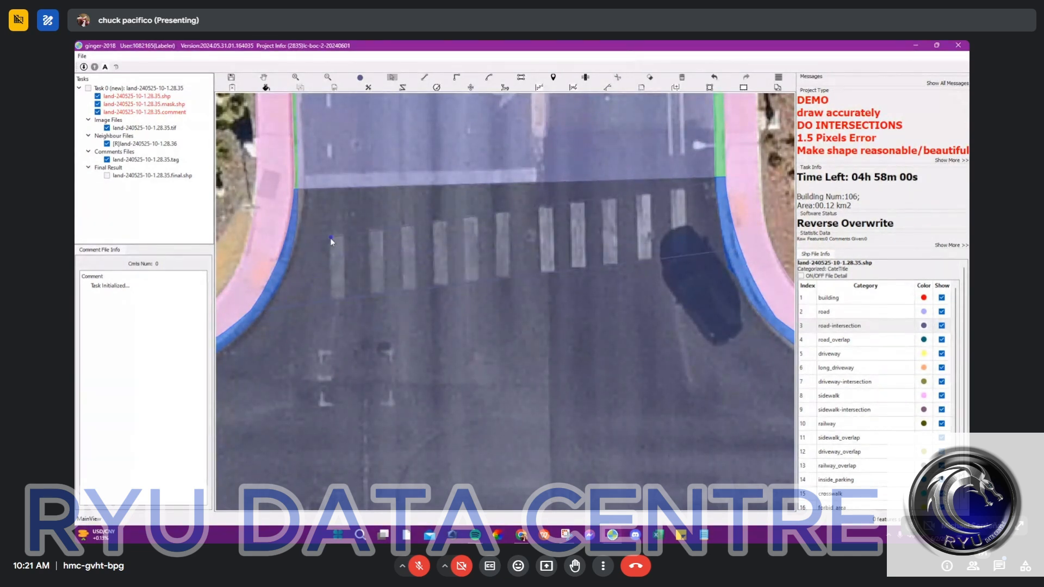
Step: Try to cut out a four-cornered shape around only the north crosswalk's painted stripes, stopping short of both curbs
key(r)
click(329, 237)
key(c)
key(l)
click(685, 186)
key(c)
key(s)
click(558, 240)
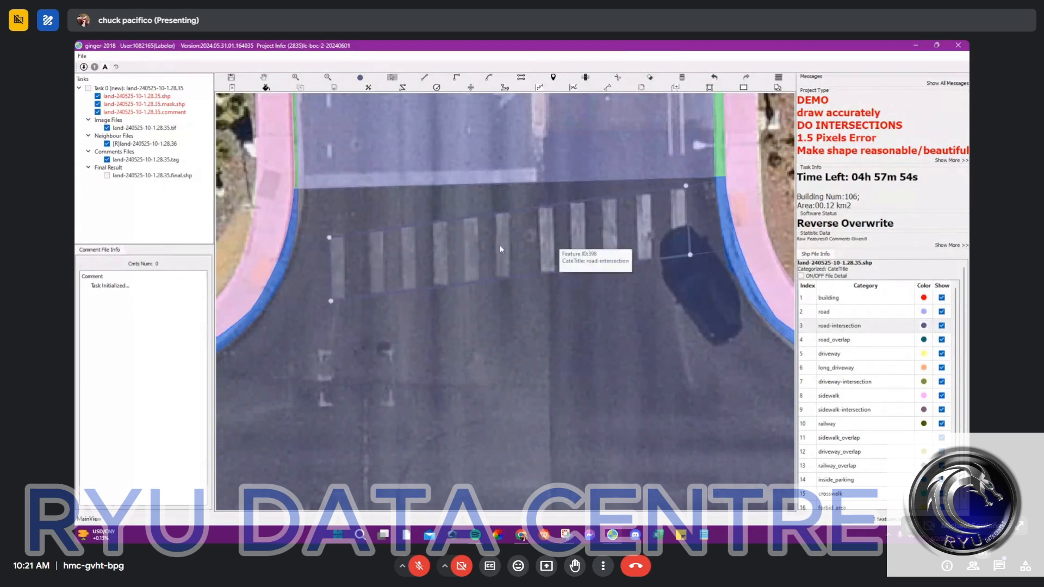
scroll(555, 240, down, 1)
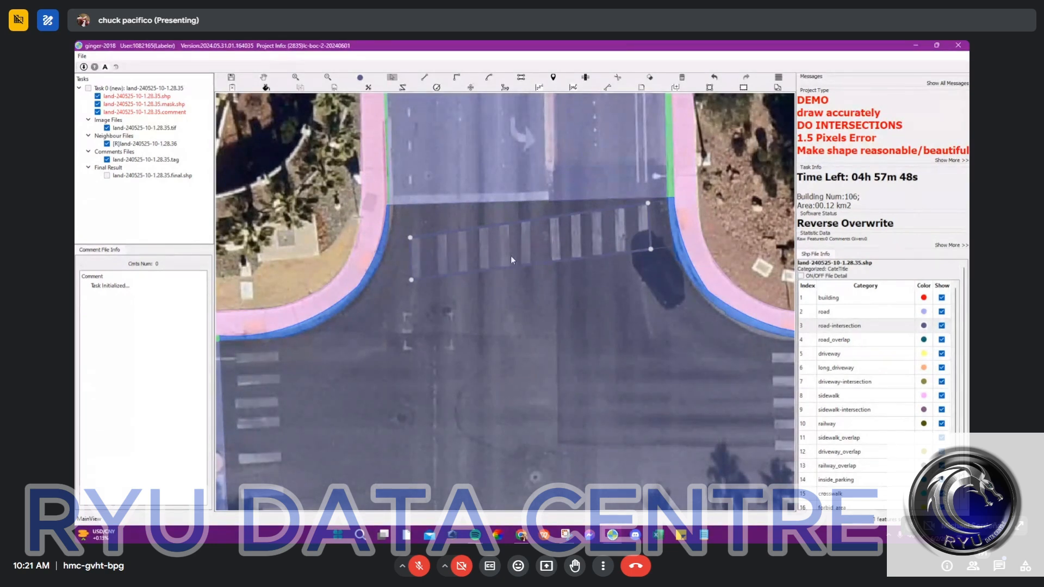
key(Delete)
Step: Select the curb-to-curb strip around the north crosswalk stripes and assign it the crosswalk category
scroll(600, 232, up, 2)
key(space)
key(space)
key(s)
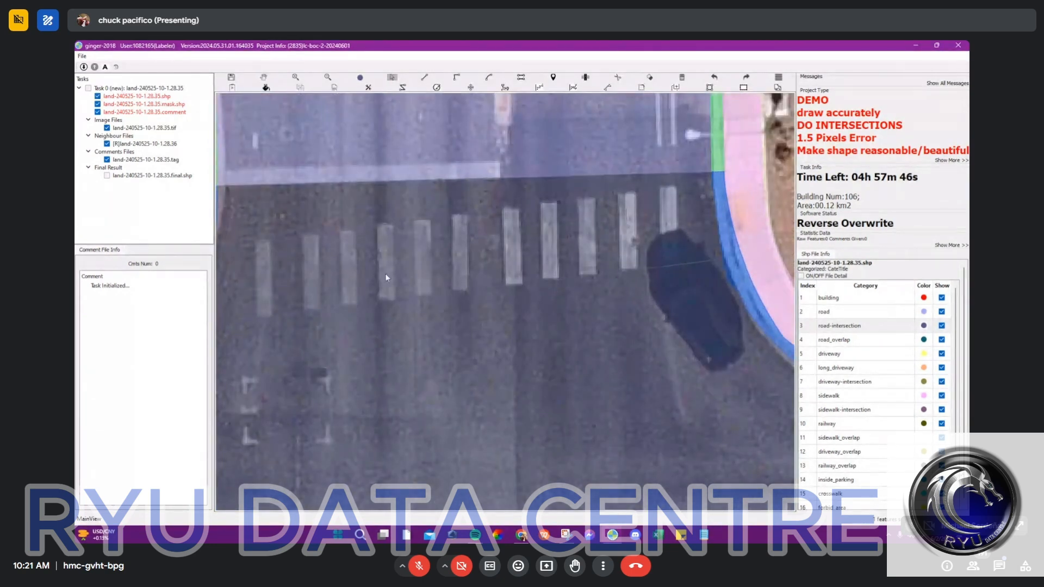
click(388, 276)
scroll(396, 277, down, 1)
key(space)
key(space)
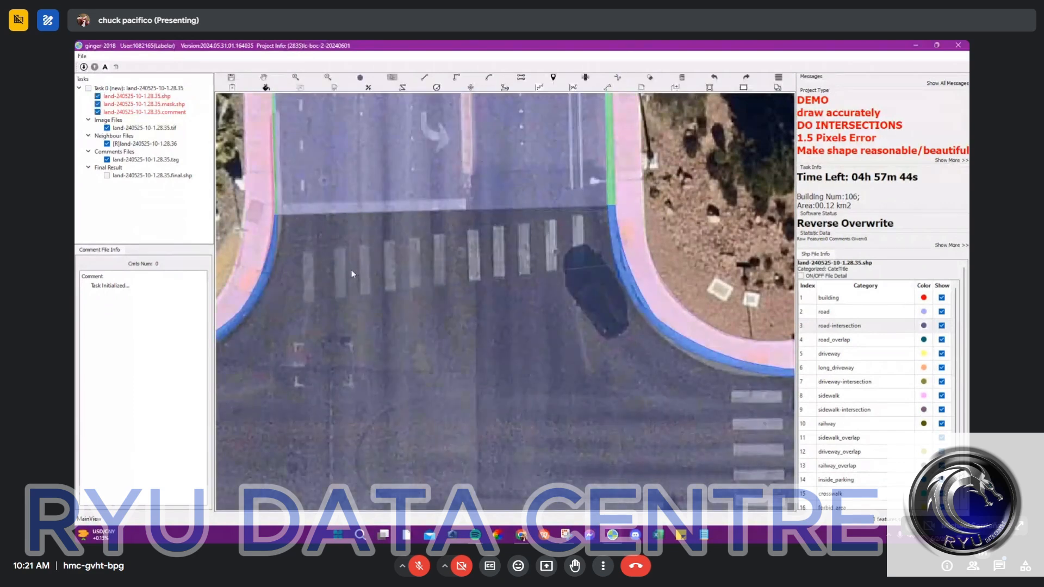
click(351, 270)
scroll(863, 460, down, 3)
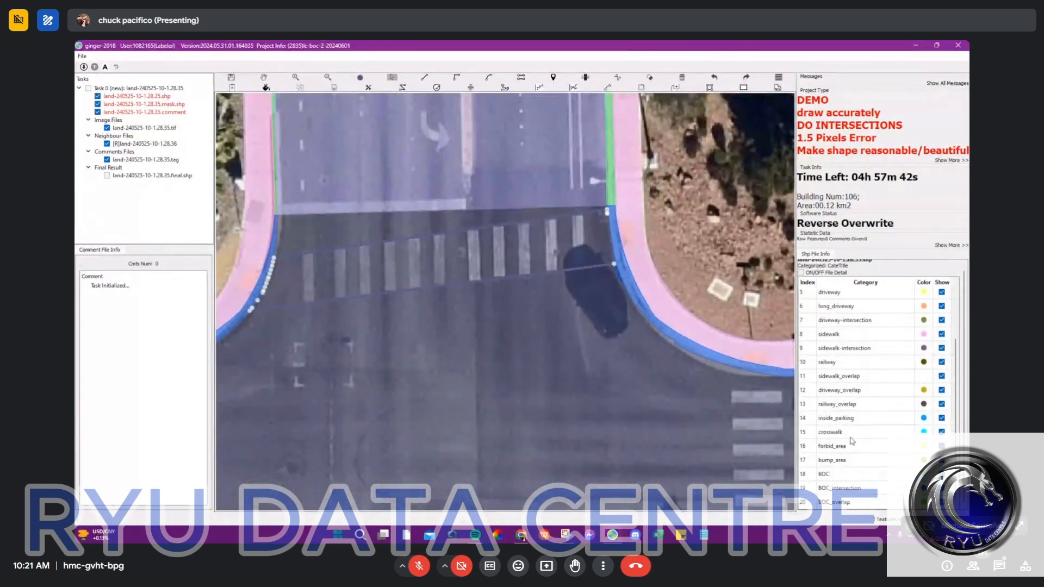
click(852, 436)
scroll(456, 258, up, 1)
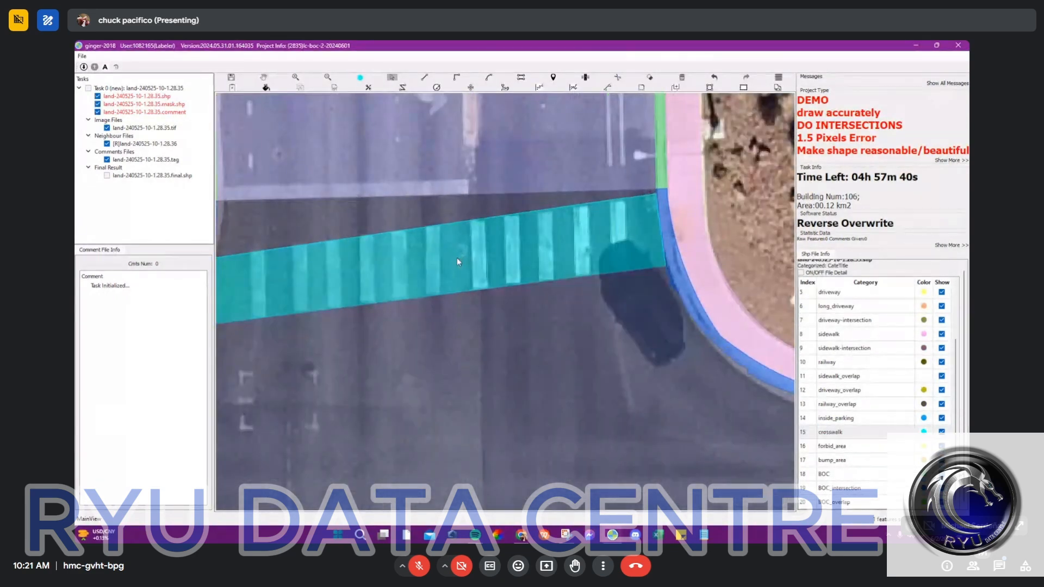
scroll(514, 266, down, 1)
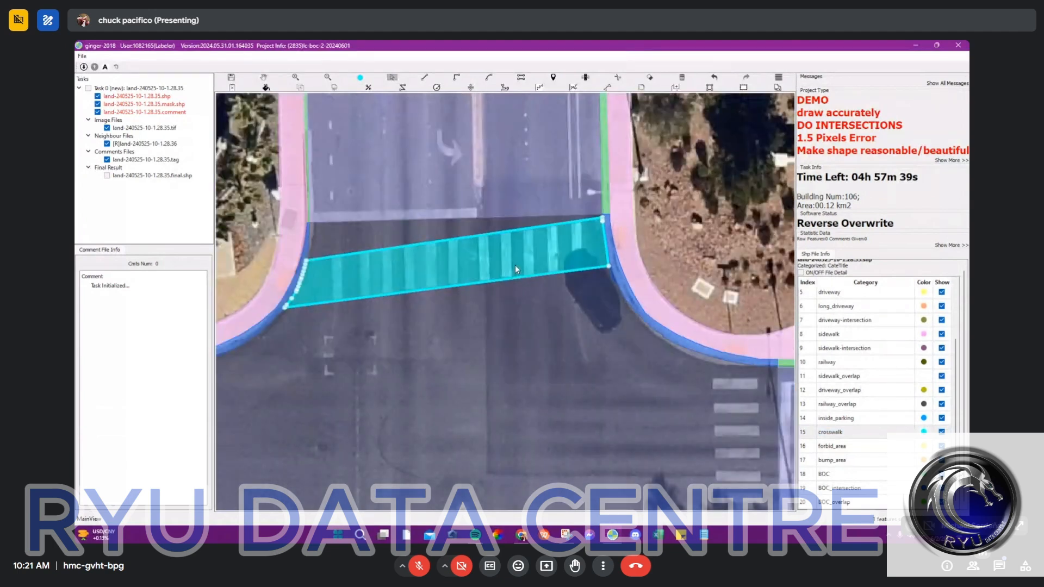
click(549, 287)
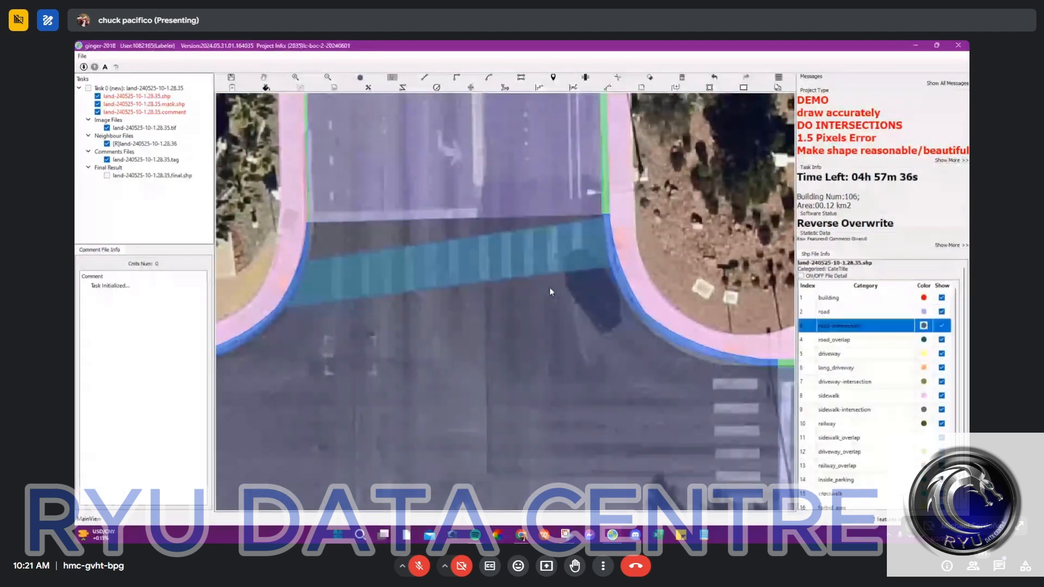
Step: Draw a straight line from curb to curb along the outer edge of the west crosswalk stripes
scroll(549, 287, down, 2)
key(space)
key(space)
scroll(486, 281, up, 2)
drag(448, 219, 513, 348)
scroll(523, 318, down, 3)
key(l)
drag(466, 398, 512, 183)
scroll(396, 186, up, 4)
click(384, 173)
click(392, 379)
drag(393, 379, 383, 181)
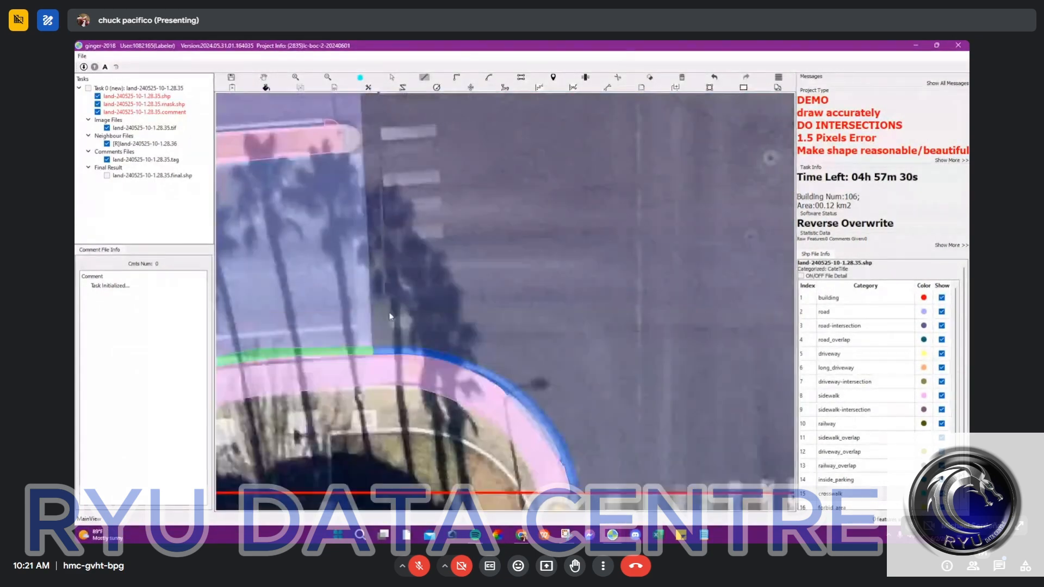
click(394, 346)
right_click(394, 347)
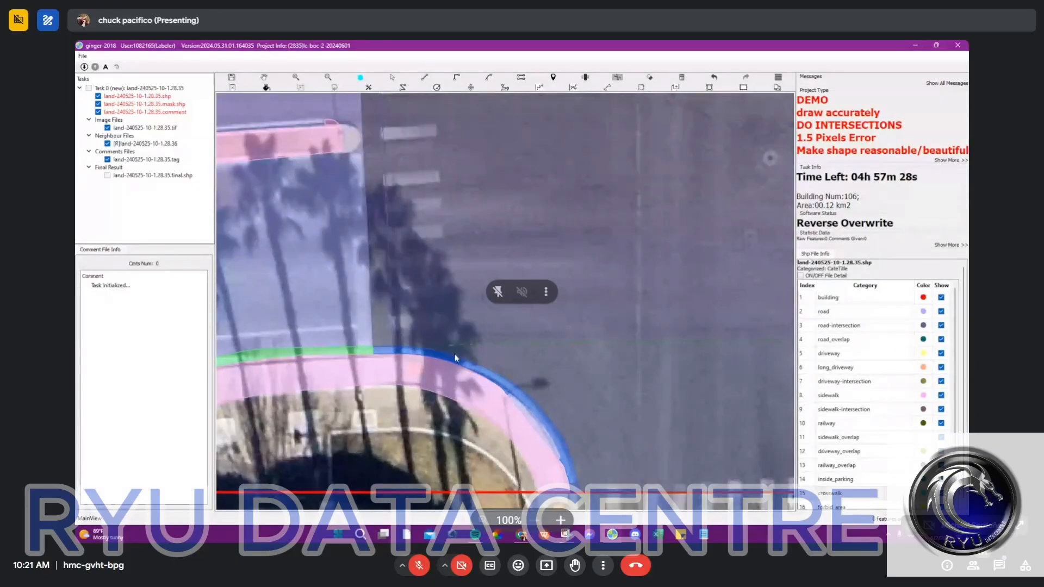
Step: Draw a straight line from curb to curb along the inner edge of the west crosswalk and cut the strip out
click(452, 355)
drag(451, 181, 470, 347)
click(452, 136)
right_click(452, 136)
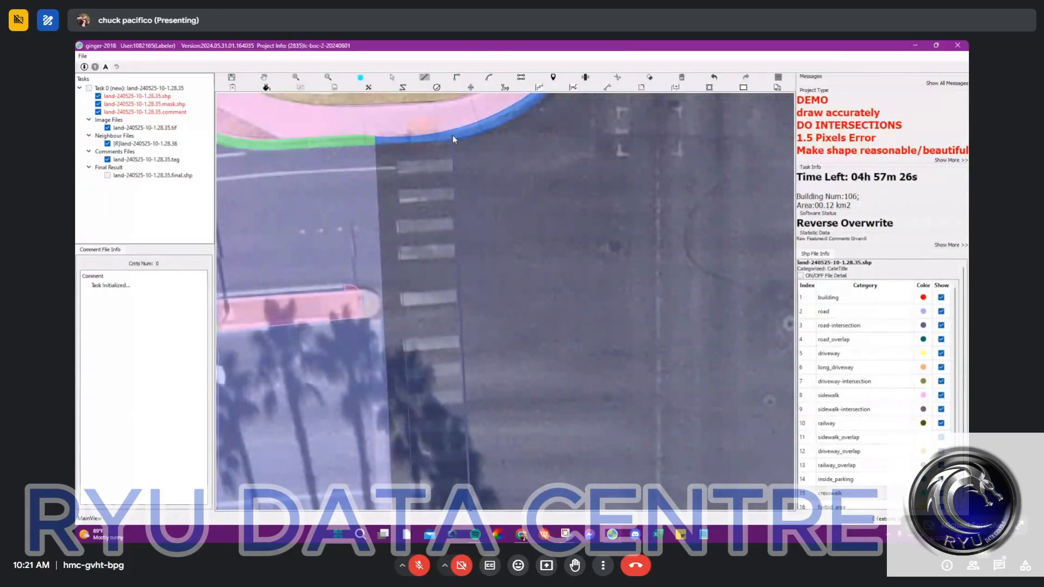
key(c)
Step: Select the curb-to-curb strip around the west crosswalk stripes and assign it the crosswalk category
click(429, 276)
scroll(781, 381, down, 2)
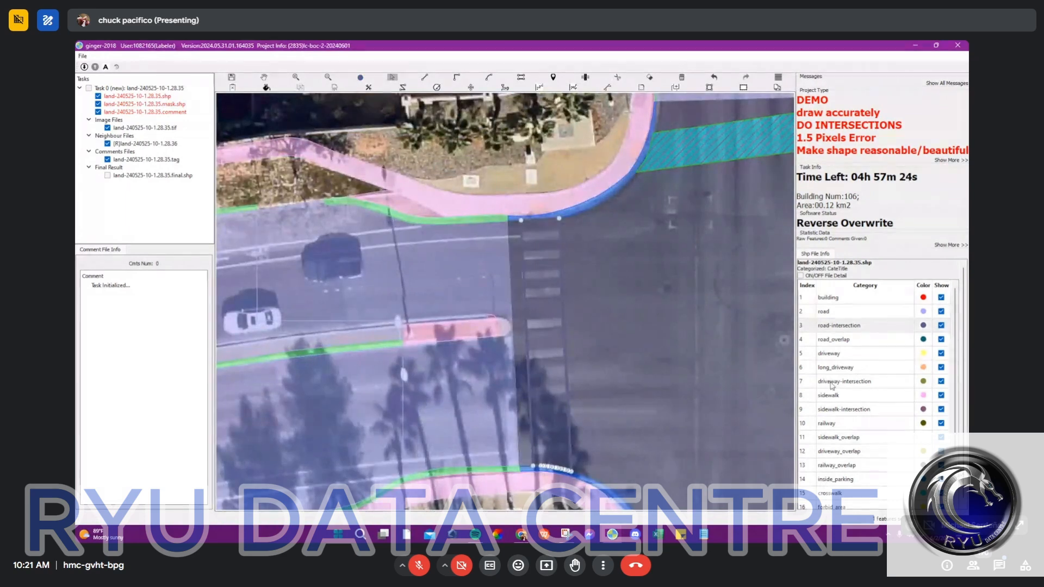
scroll(843, 402, down, 2)
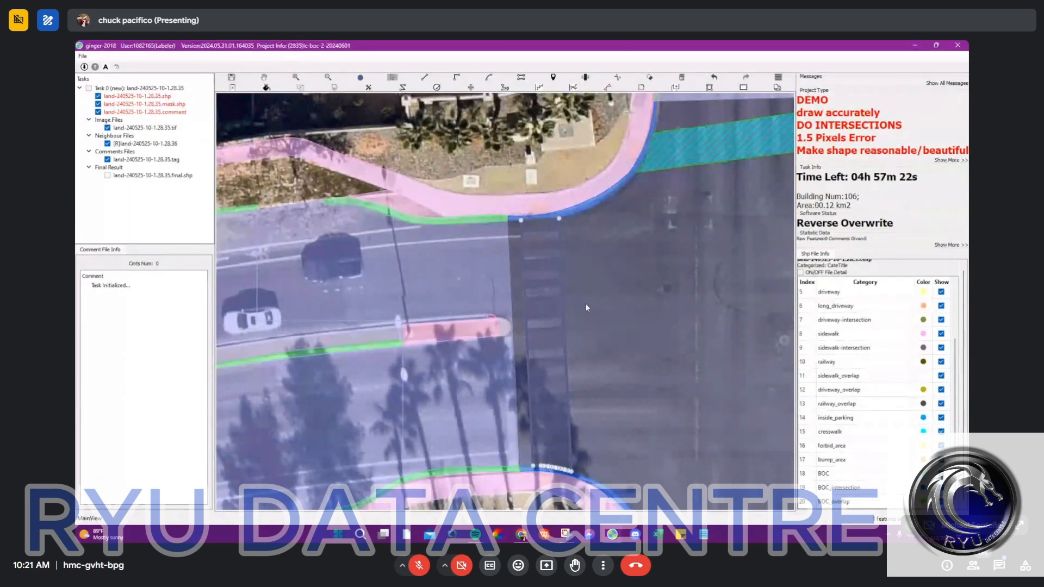
scroll(546, 288, up, 2)
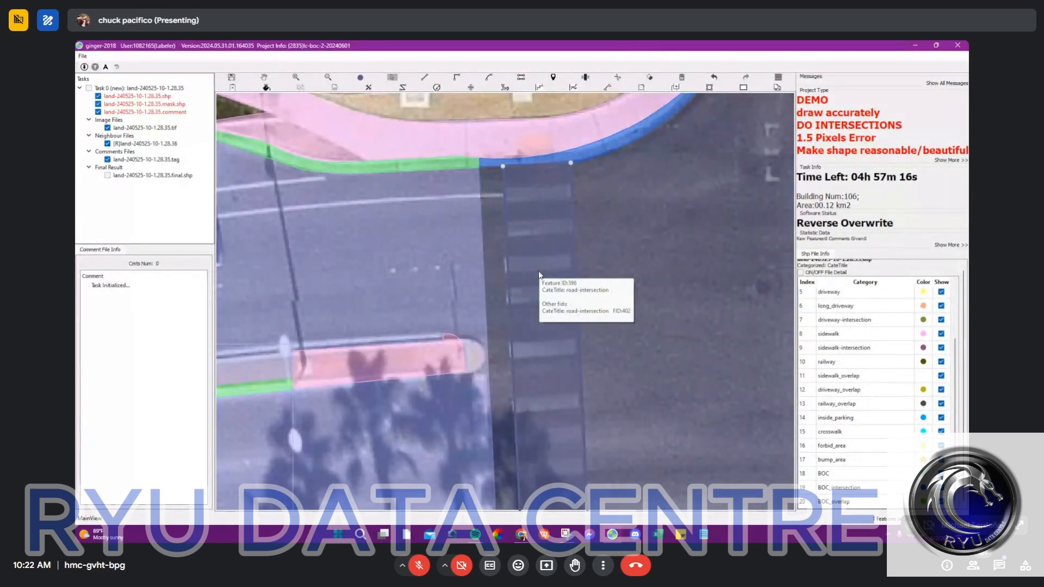
key(space)
drag(481, 235, 474, 230)
scroll(474, 230, down, 1)
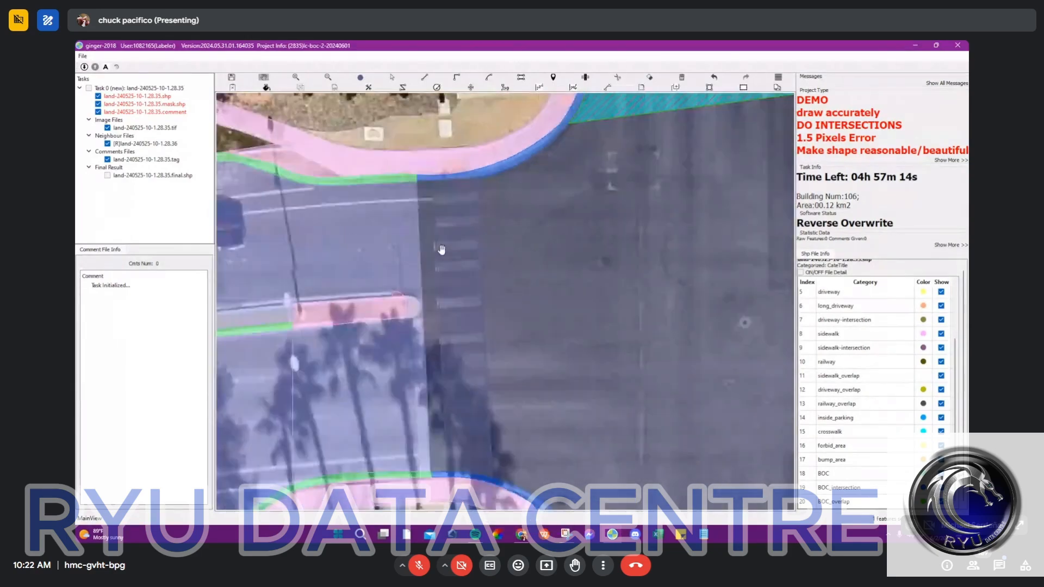
key(s)
click(455, 305)
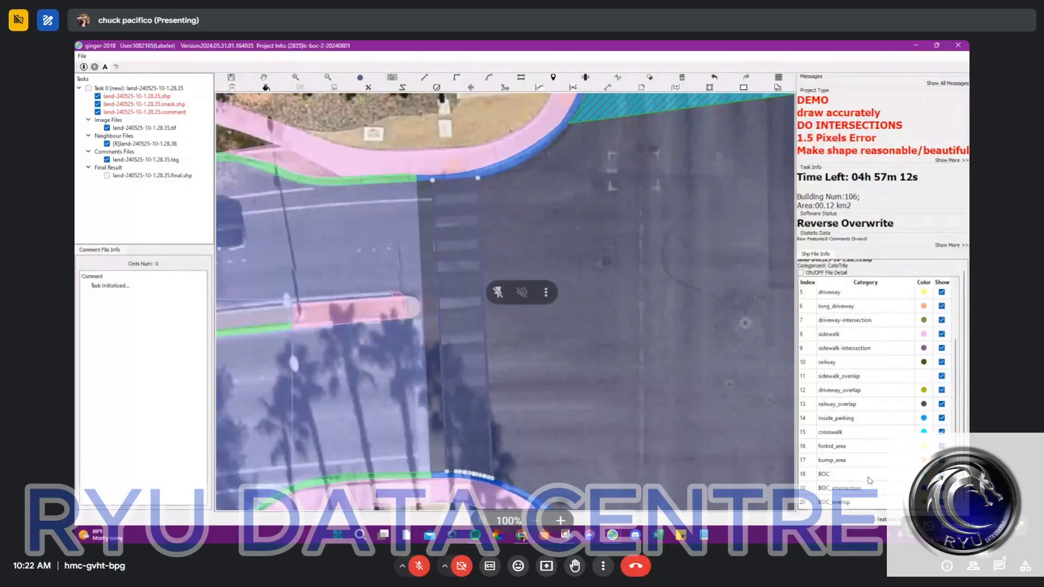
click(845, 477)
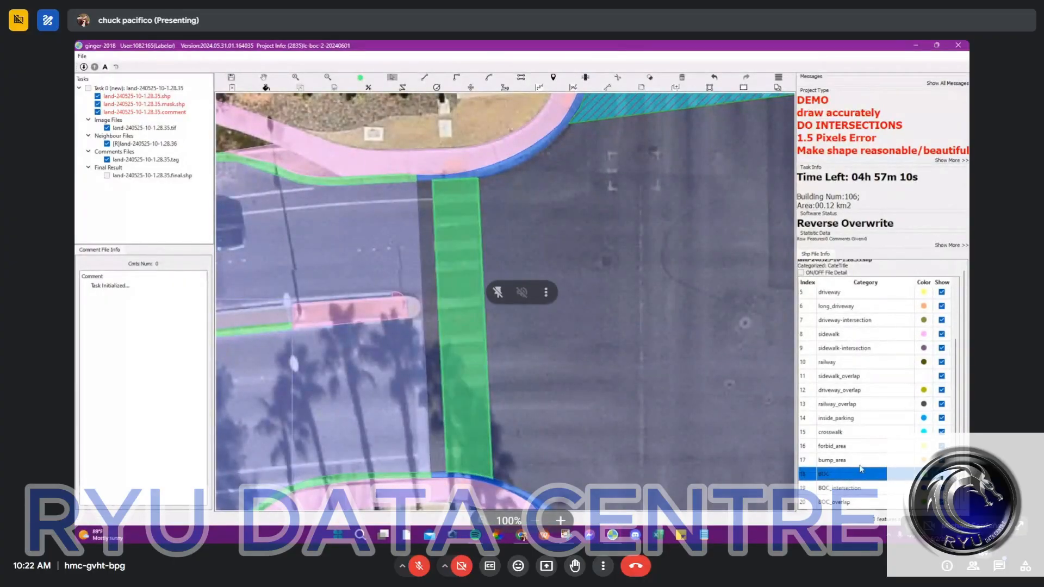
click(818, 431)
scroll(423, 203, down, 1)
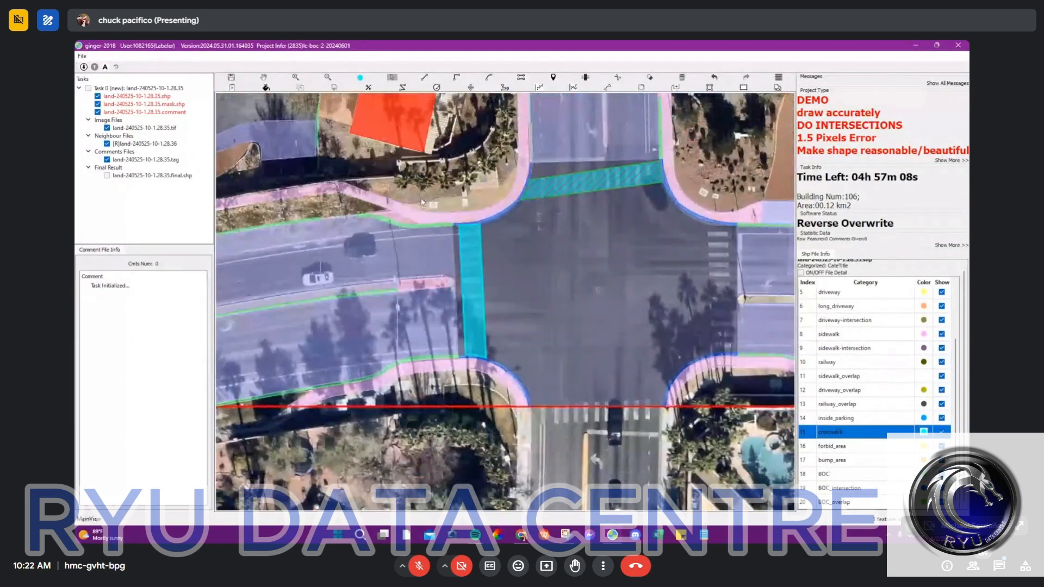
Step: Draw straight curb-to-curb lines along the inner and outer edges of the east crosswalk and cut the strip out of the road-intersection
drag(462, 211, 568, 385)
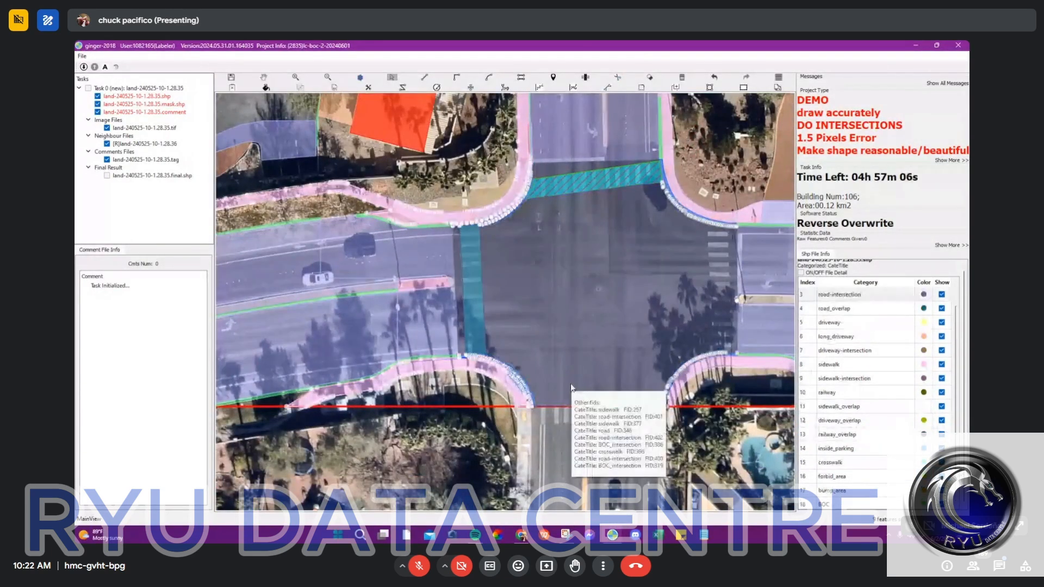
key(space)
drag(708, 268, 550, 261)
scroll(539, 204, up, 3)
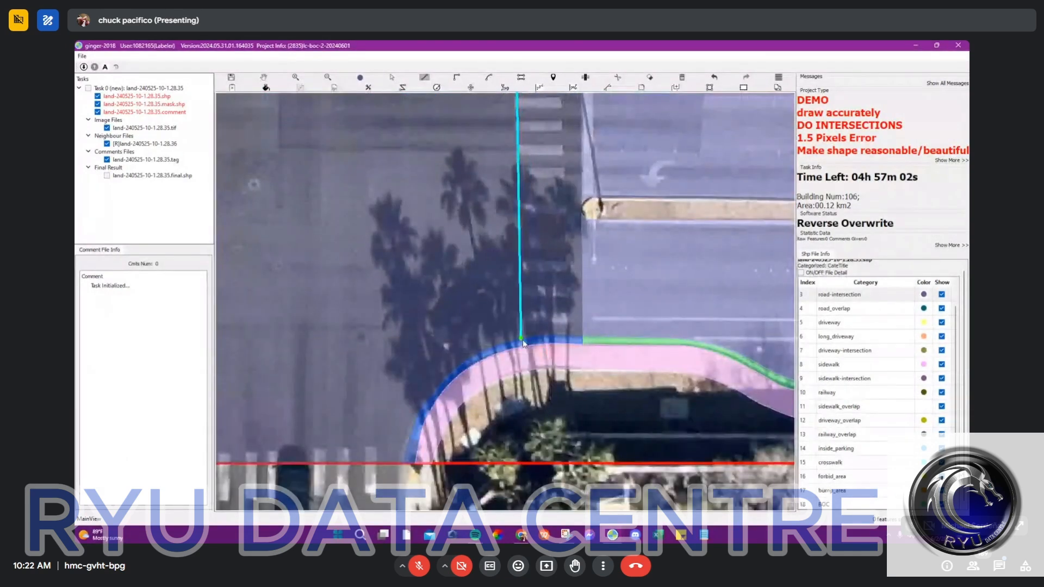
click(517, 340)
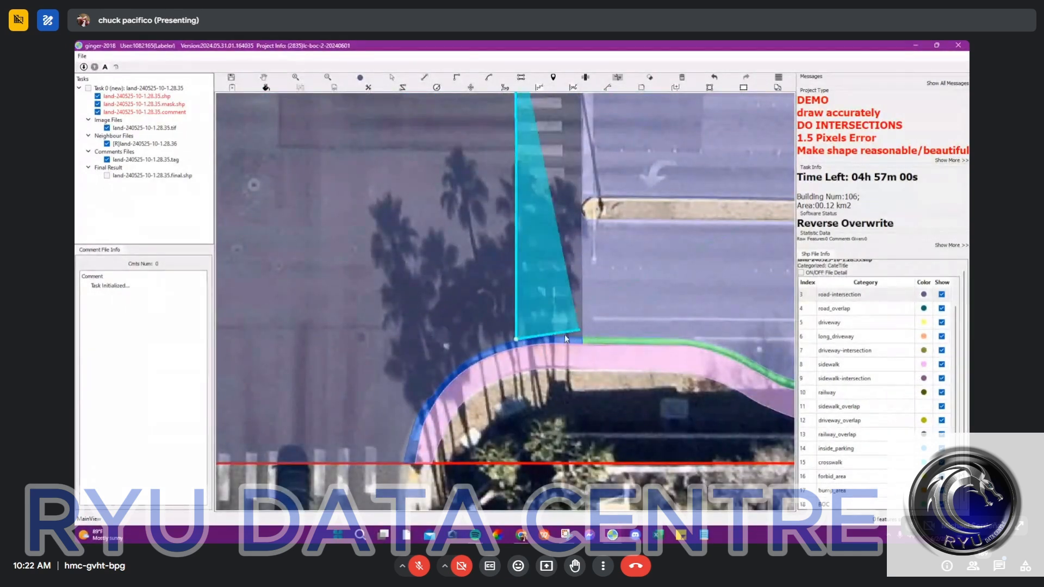
key(Escape)
drag(550, 134, 577, 378)
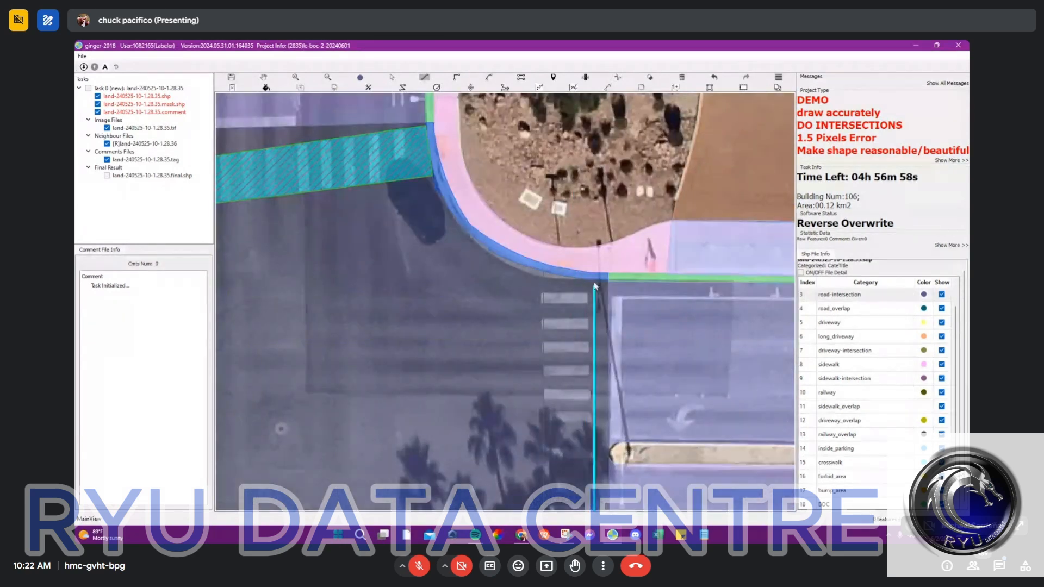
scroll(567, 323, up, 1)
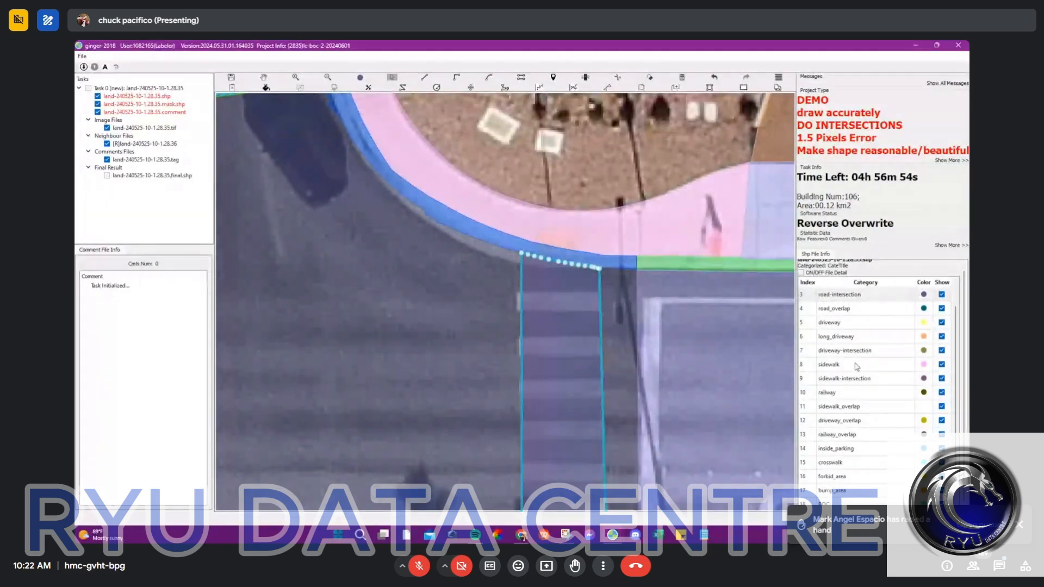
Step: Assign the cut-out strip around the east crosswalk stripes the crosswalk category
scroll(859, 458, down, 1)
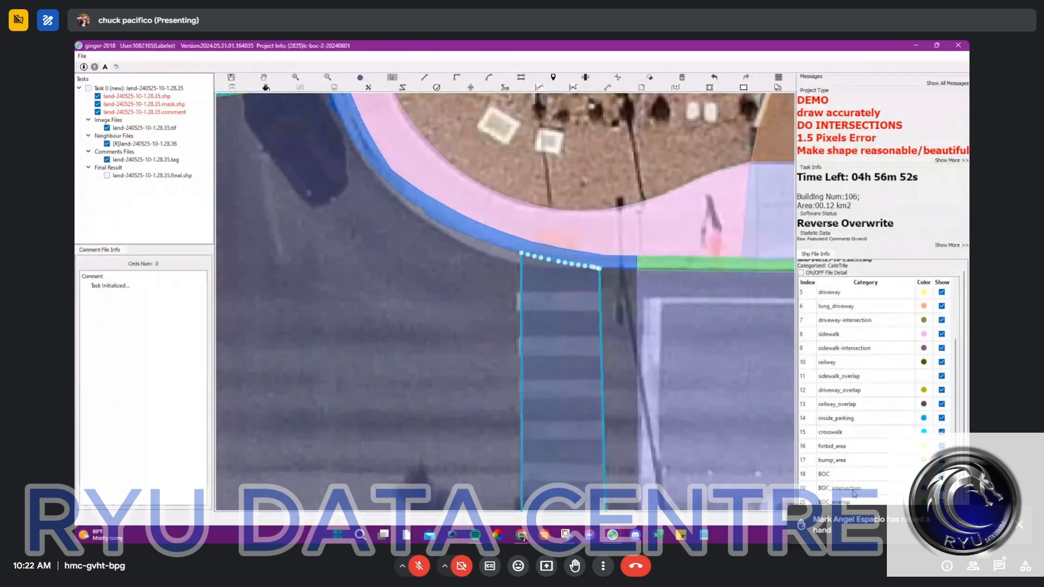
click(846, 432)
scroll(635, 348, down, 3)
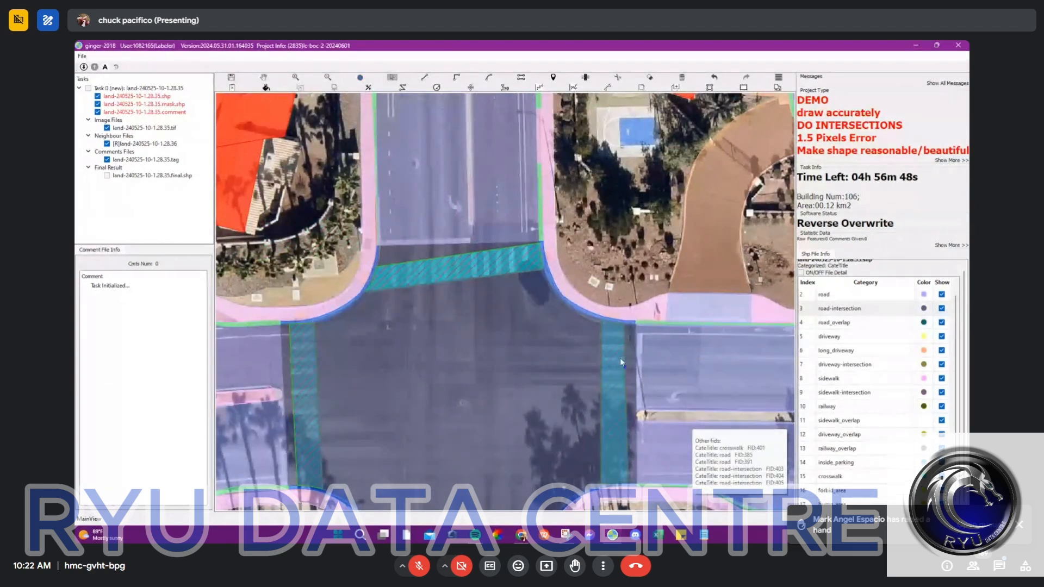
Step: Switch to the Google Meet window to read the in-call messages, and return to the annotation task
scroll(614, 337, up, 3)
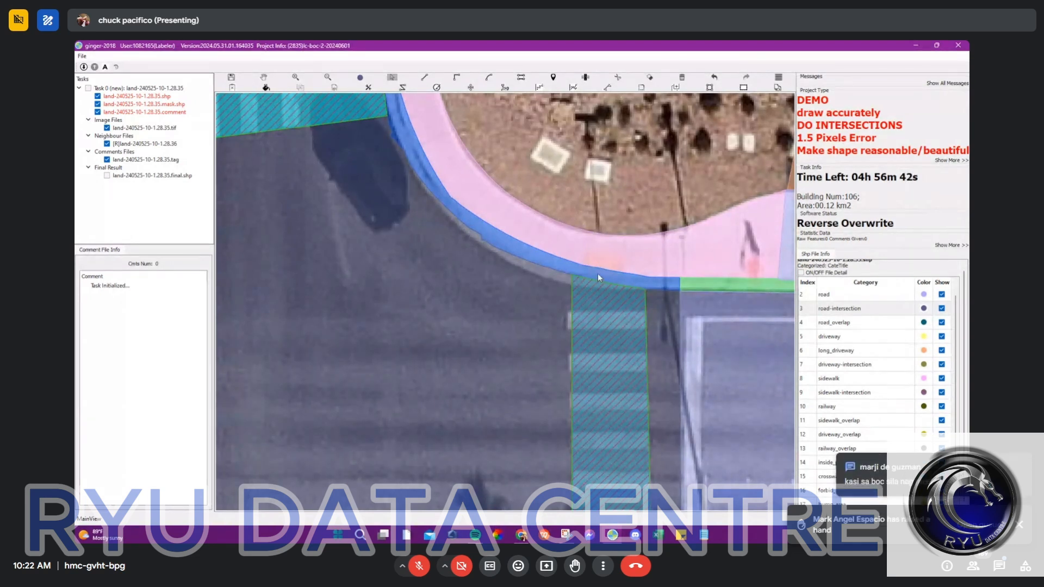
mouse_move(521, 534)
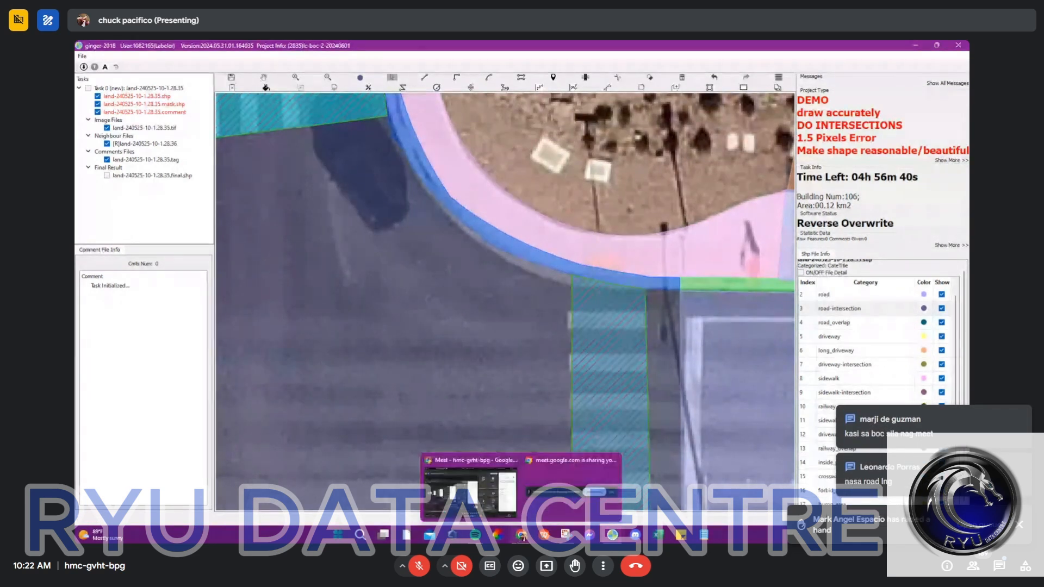
click(473, 499)
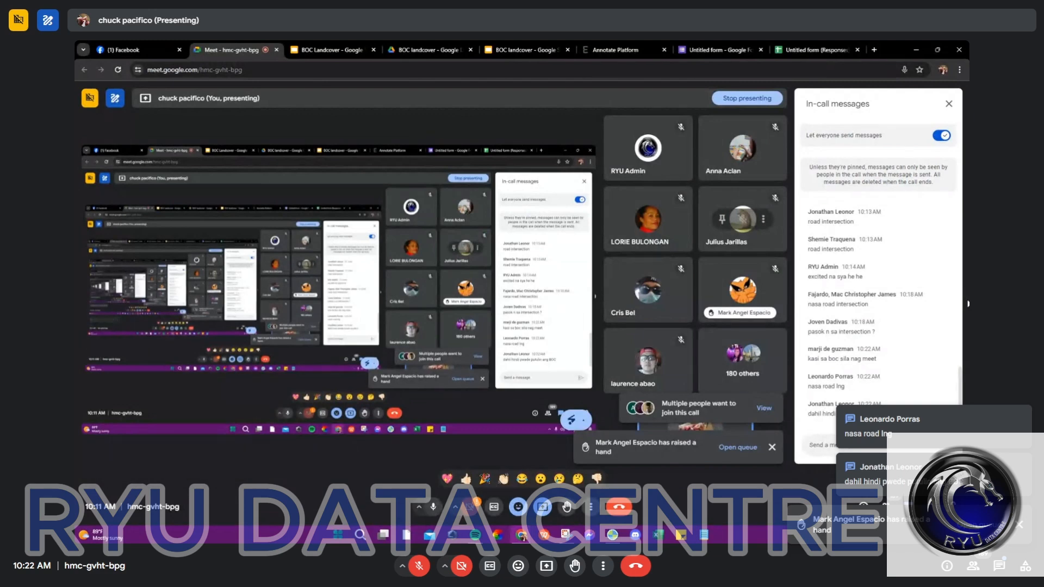
click(916, 50)
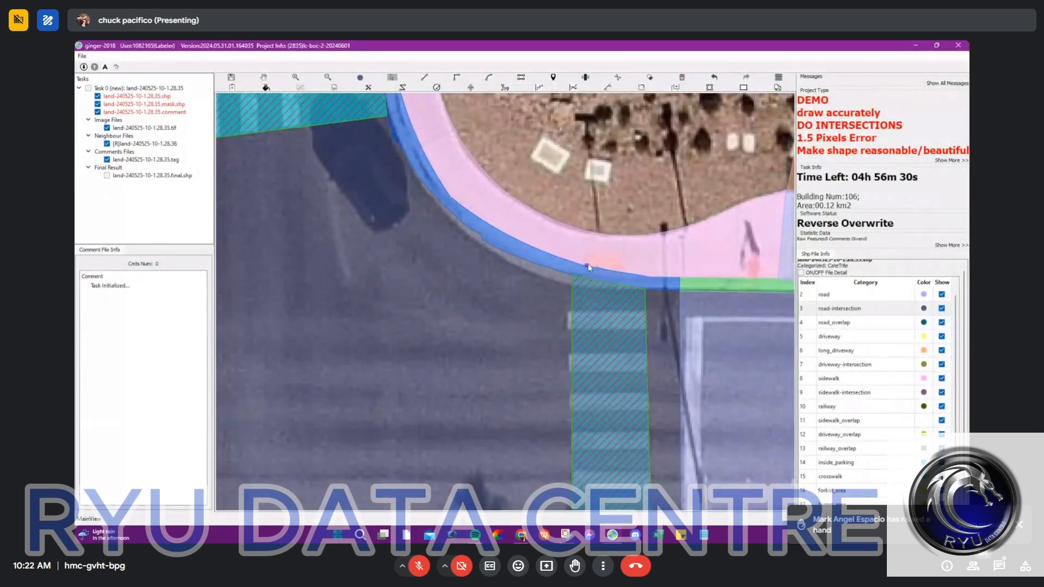
Step: Examine where the east crosswalk's north end meets the curved BOC_intersection strip at the curb
scroll(484, 311, down, 5)
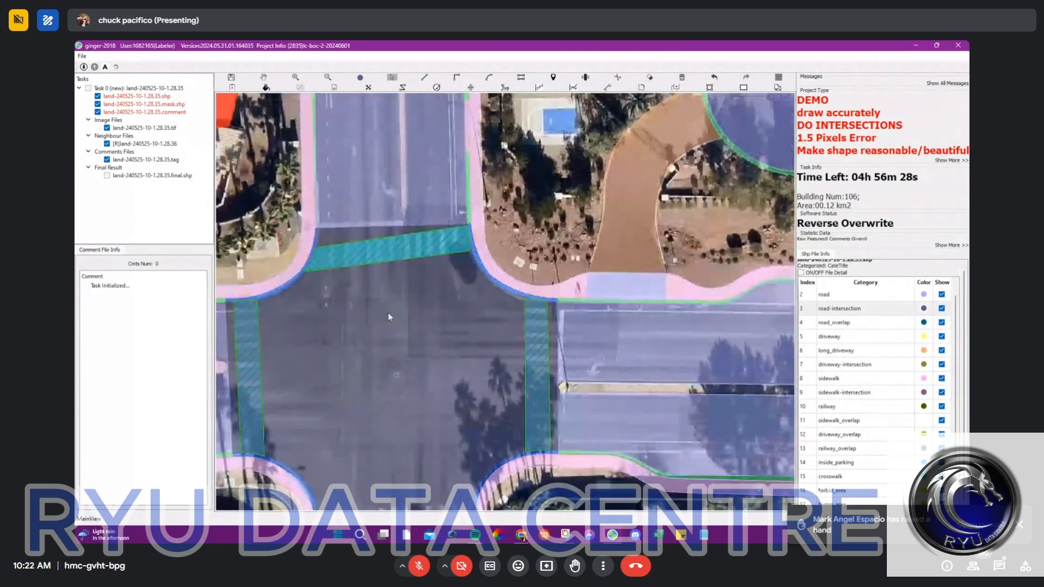
scroll(520, 236, up, 5)
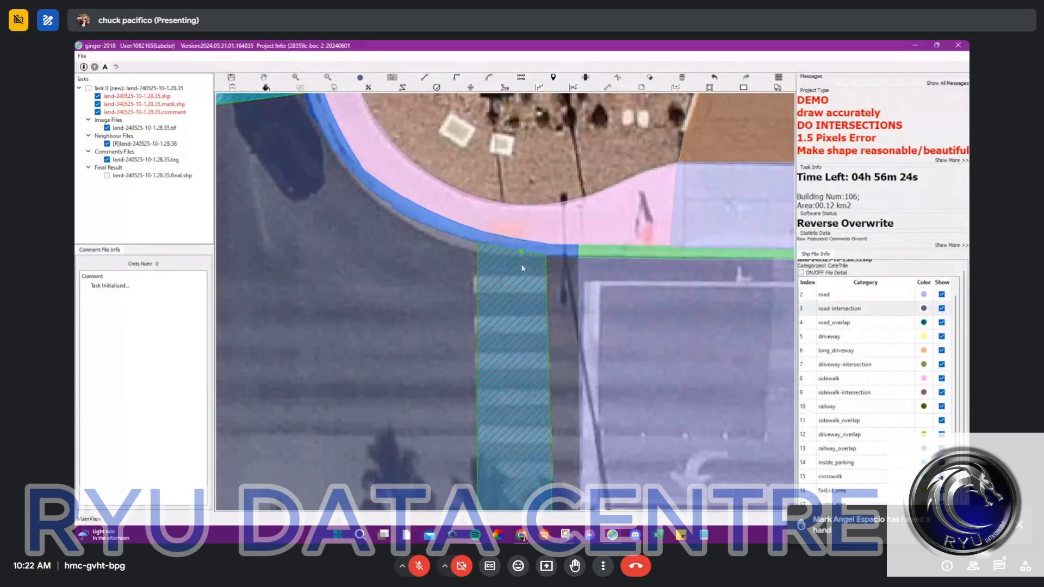
scroll(515, 267, down, 4)
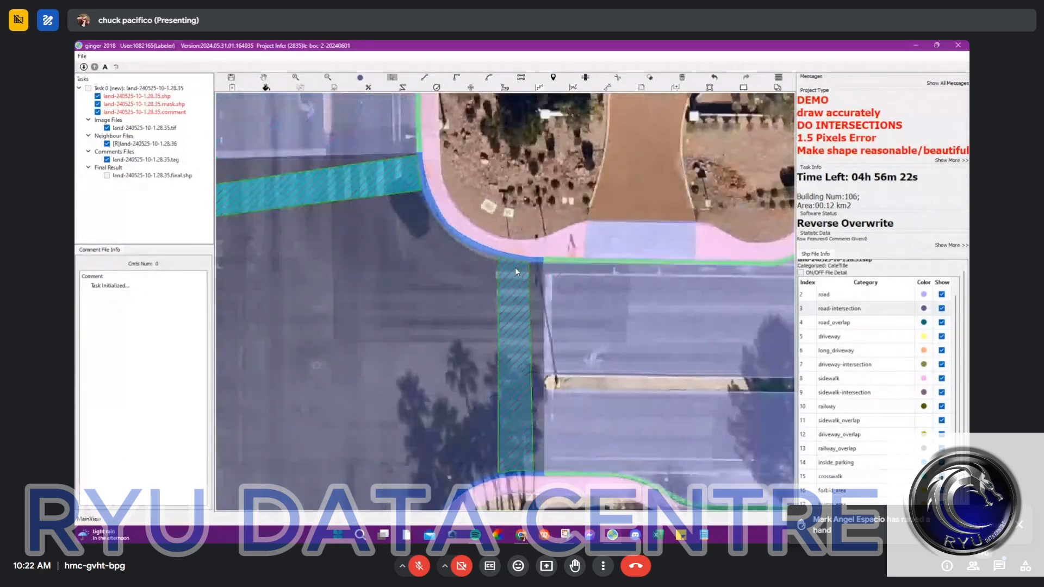
scroll(512, 271, down, 2)
Step: Switch to the land-240525-10-1.28.23 task and discard the unfinished blue shape over the T-intersection
click(263, 78)
drag(261, 101, 515, 301)
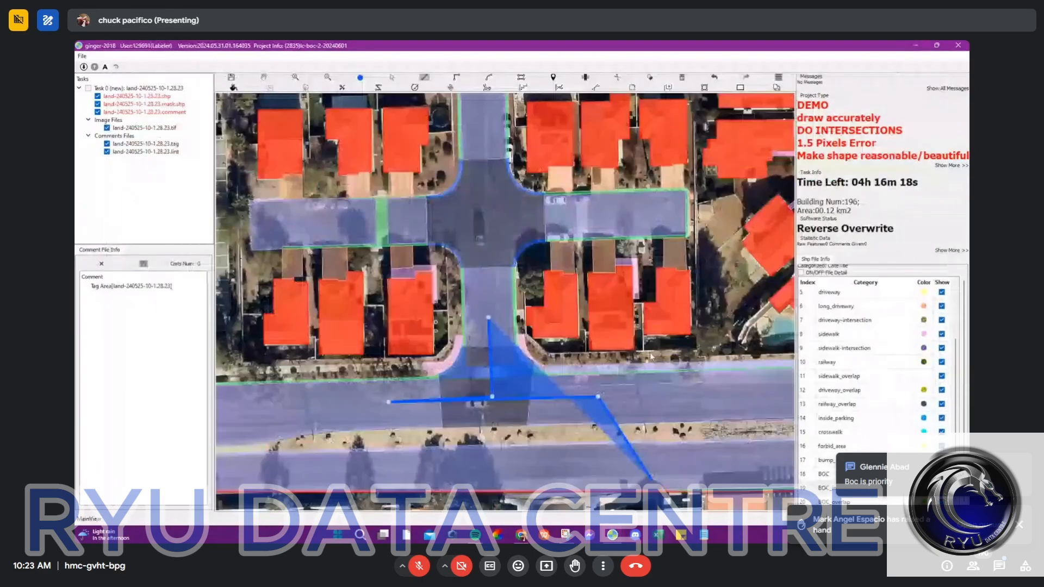
key(Escape)
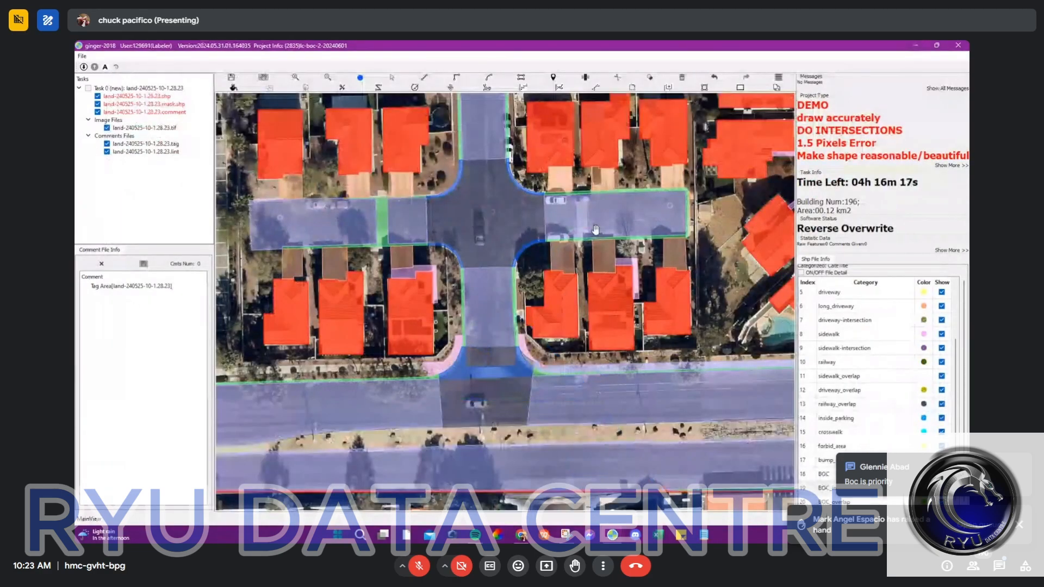
Step: Assign the driveway category to the two neighbouring house driveways south of the short east side street
scroll(595, 230, up, 5)
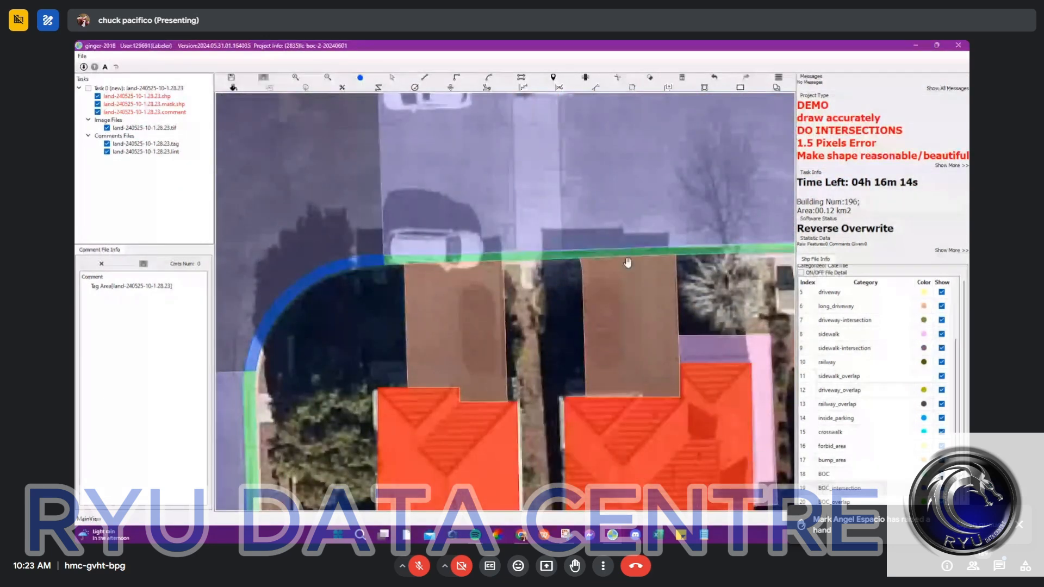
scroll(627, 263, up, 2)
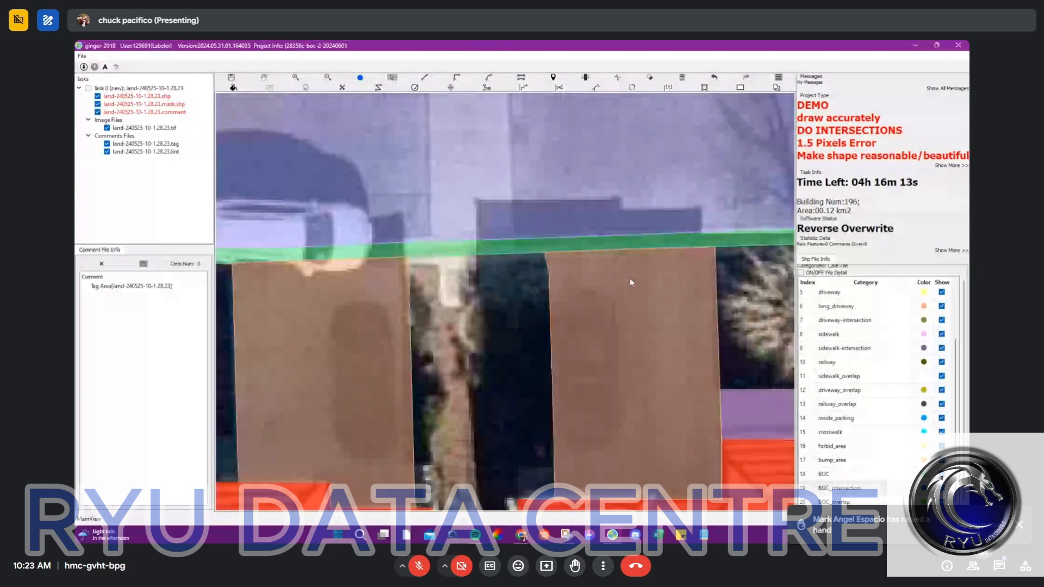
click(829, 292)
click(630, 283)
click(326, 337)
scroll(499, 308, down, 4)
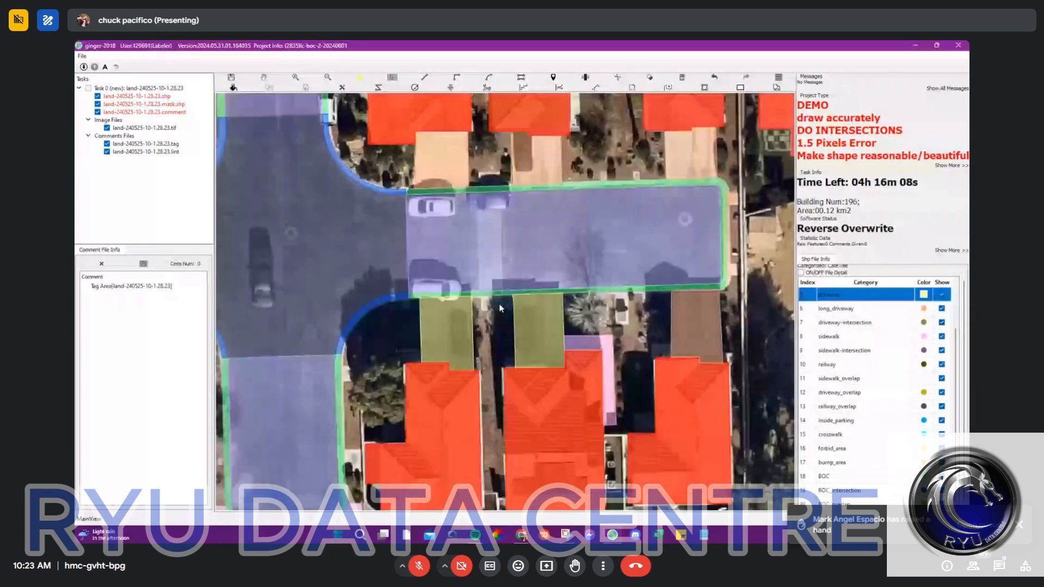
Step: Hide the driveway category and draw a narrow strip along the side street's south curb, crossing the fronts of both driveways
scroll(500, 308, up, 2)
click(325, 298)
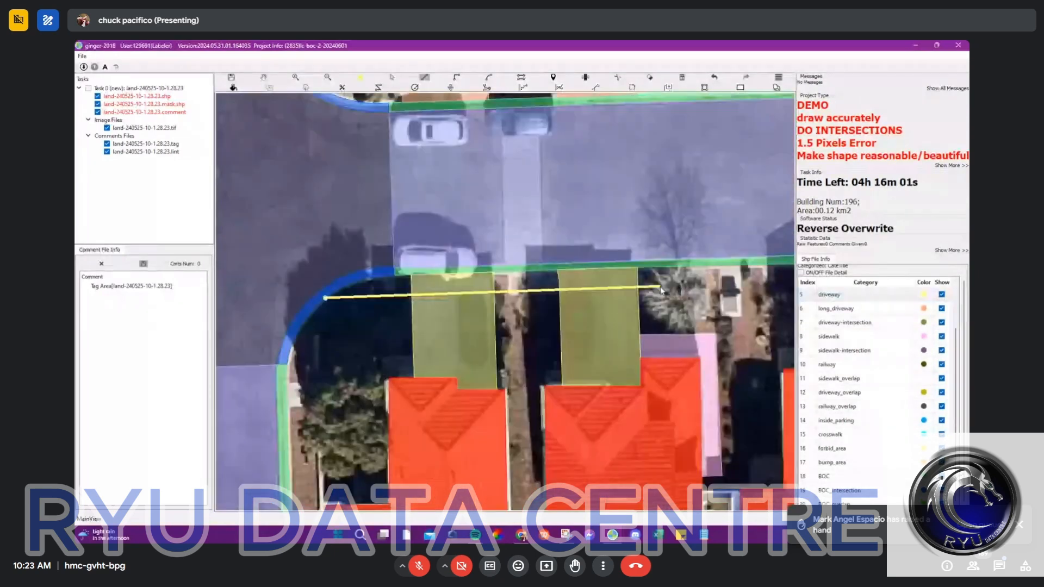
click(941, 294)
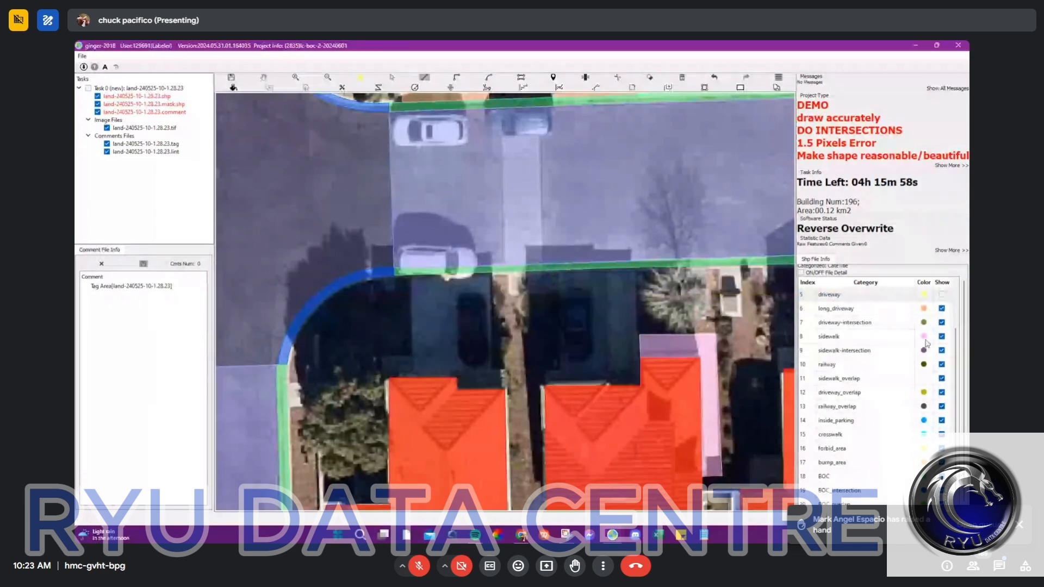
click(744, 276)
click(745, 250)
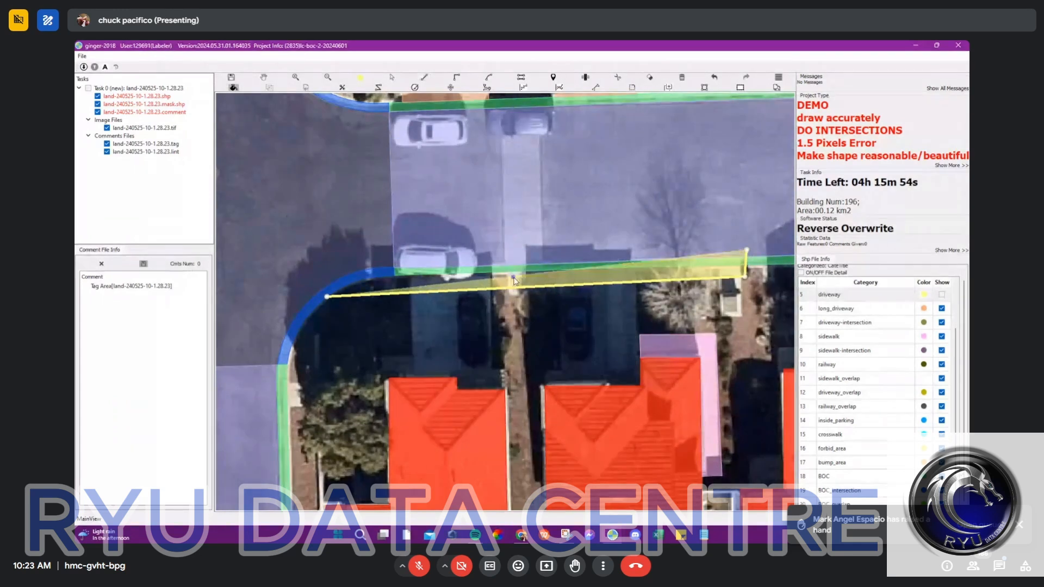
key(Escape)
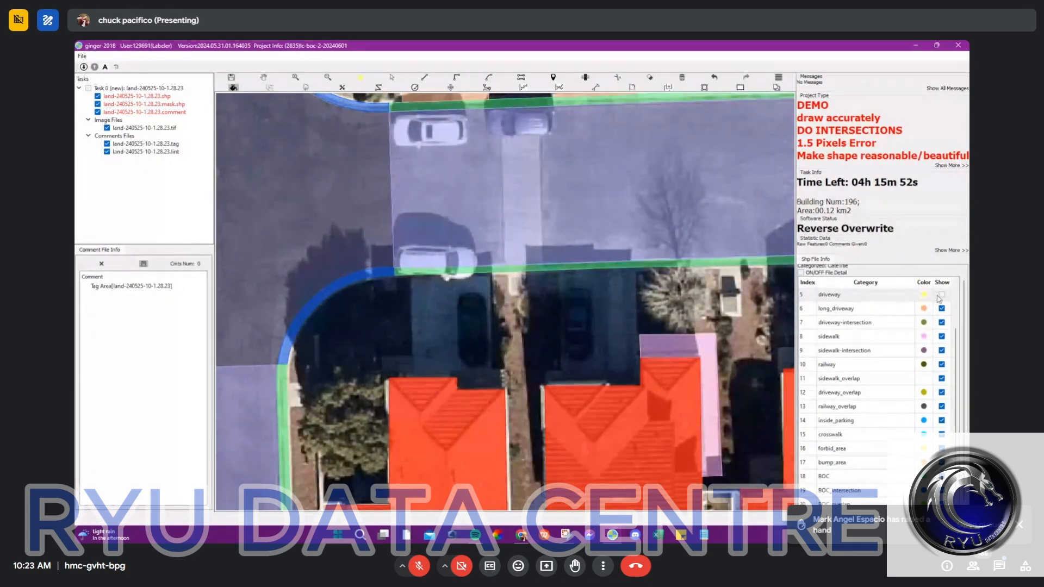
Step: Show the driveway category again and assign the narrow strip along the south curb the sidewalk category
click(942, 294)
key(s)
click(373, 288)
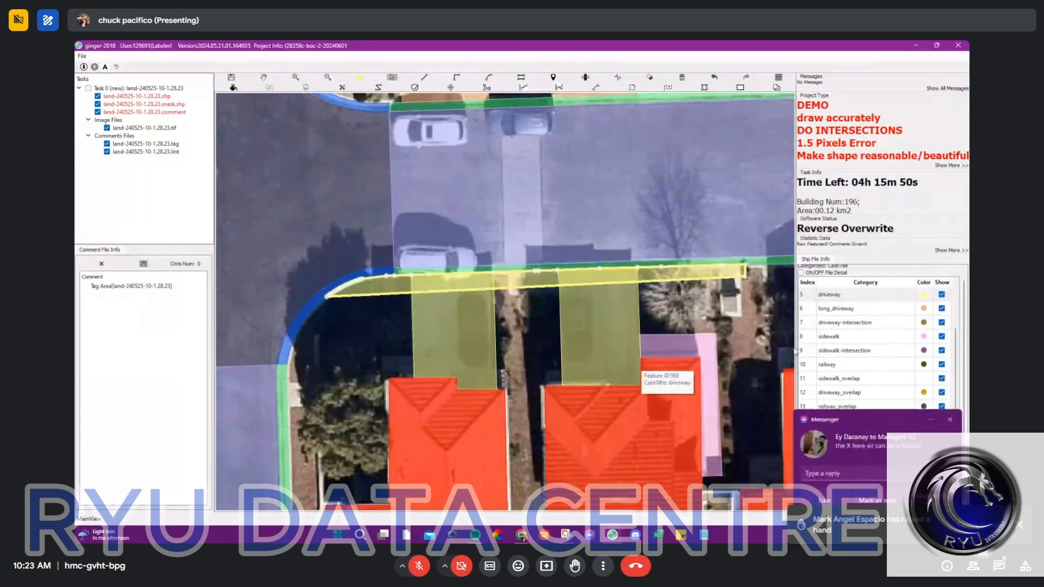
click(845, 338)
click(952, 418)
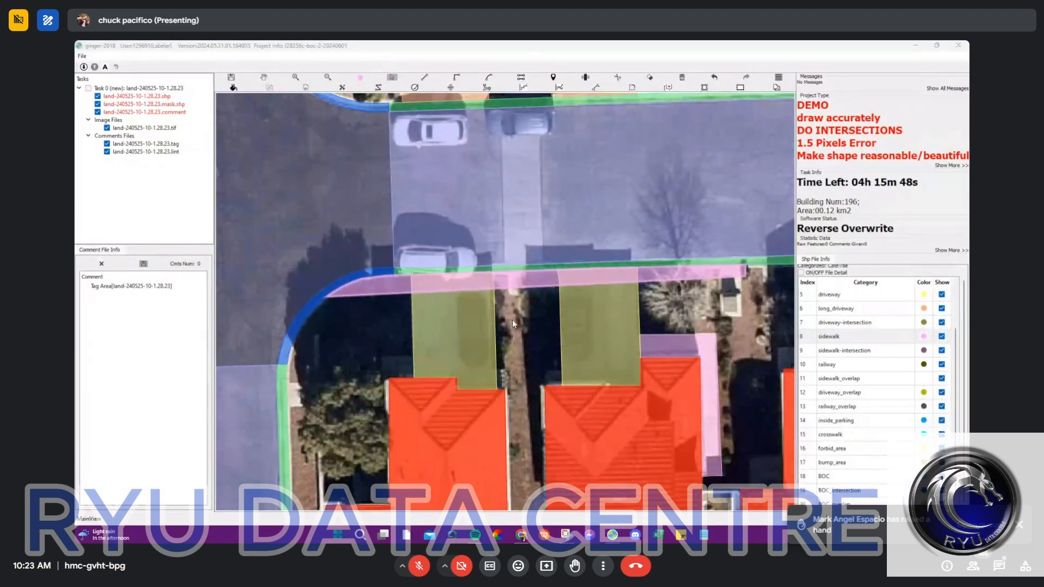
Step: Select the western of the two driveways south of the side street and examine where its curb end overlaps the sidewalk strip
scroll(540, 279, up, 2)
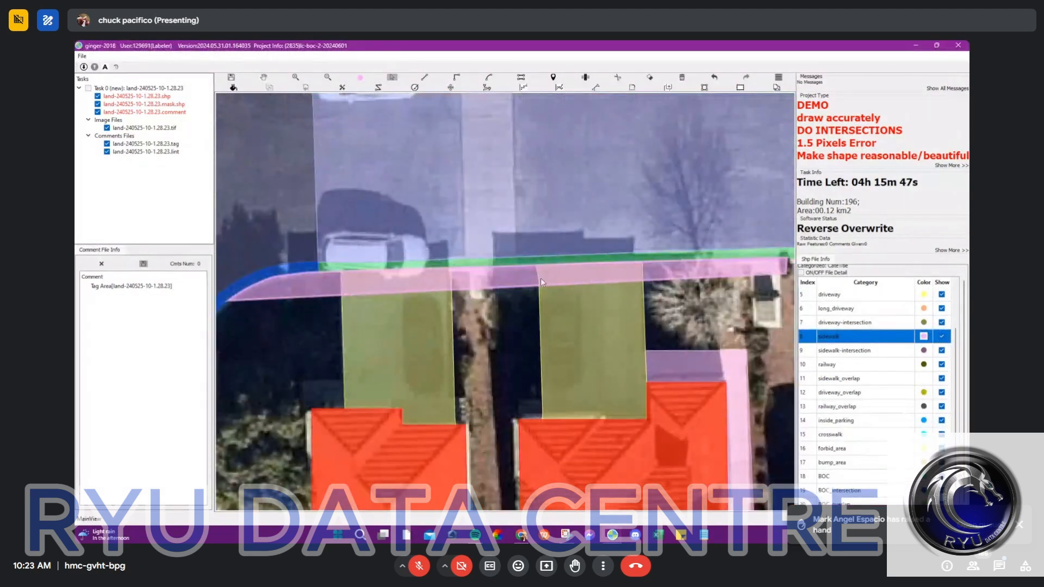
click(396, 289)
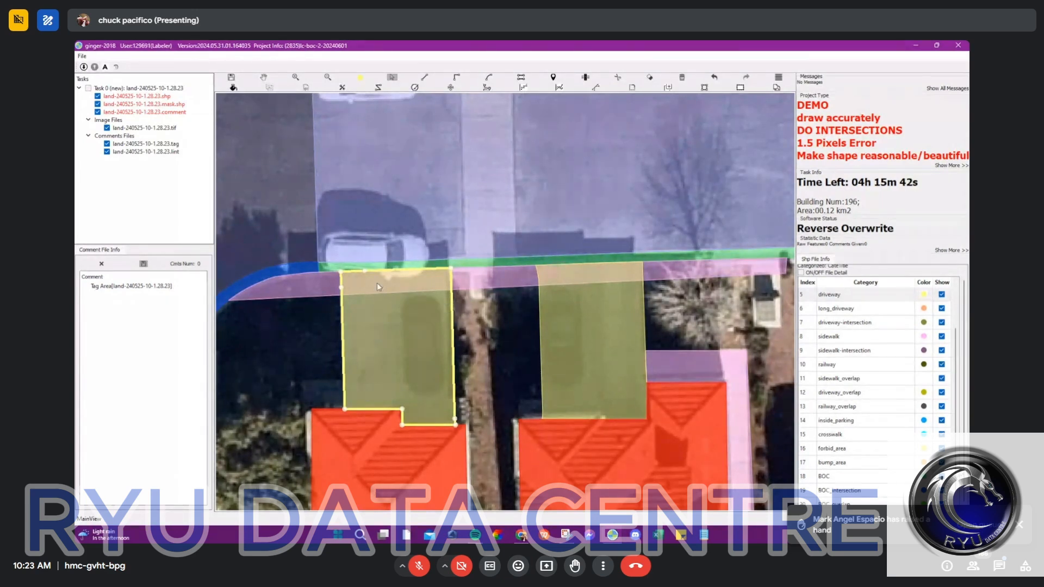
scroll(377, 282, up, 2)
scroll(358, 288, up, 1)
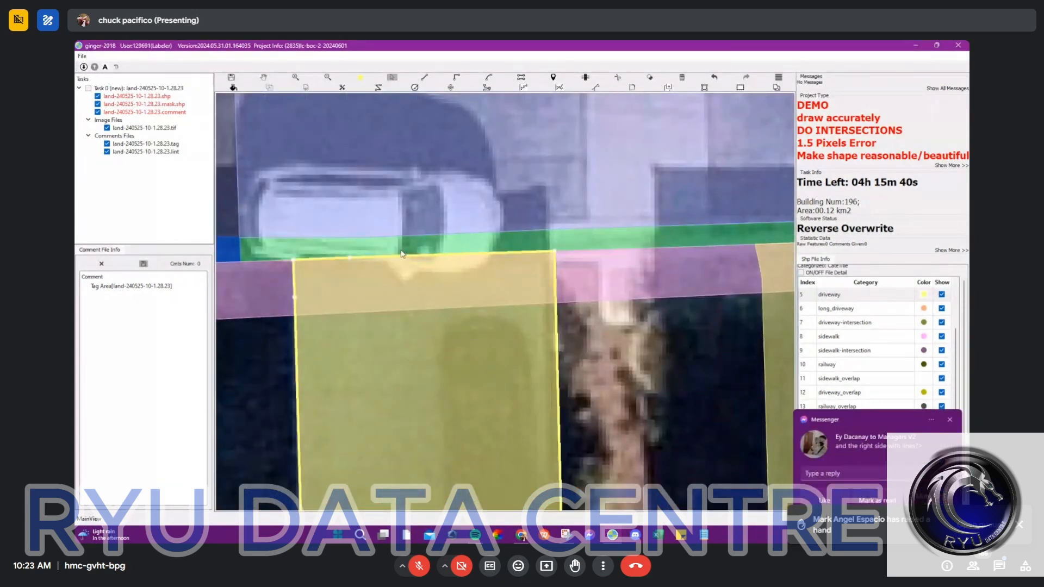
scroll(543, 348, down, 3)
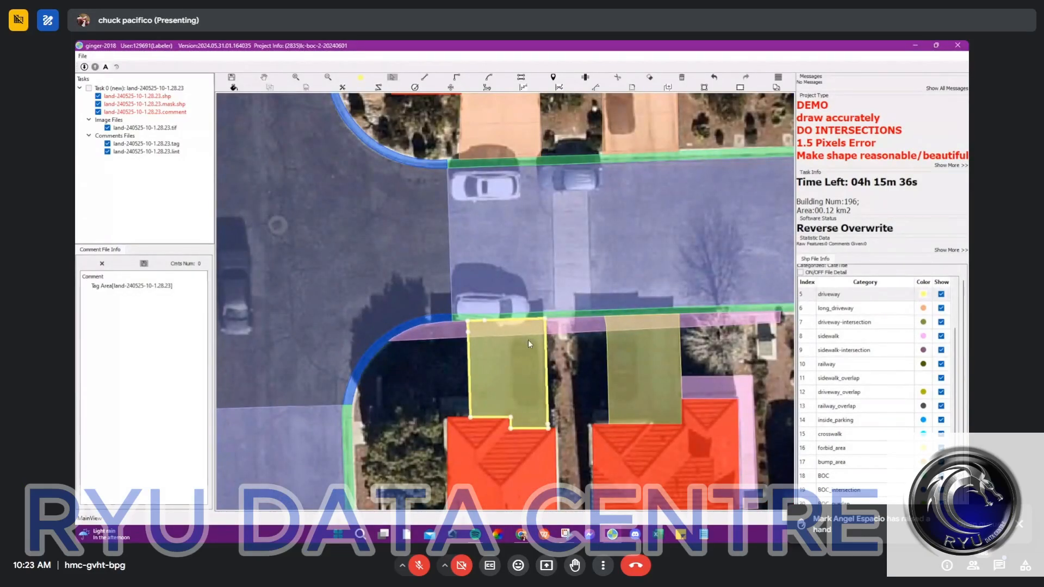
key(Escape)
Step: Select the sidewalk strip along the side street's south curb and examine how it crosses the fronts of both driveways
drag(648, 337, 494, 321)
scroll(428, 302, up, 1)
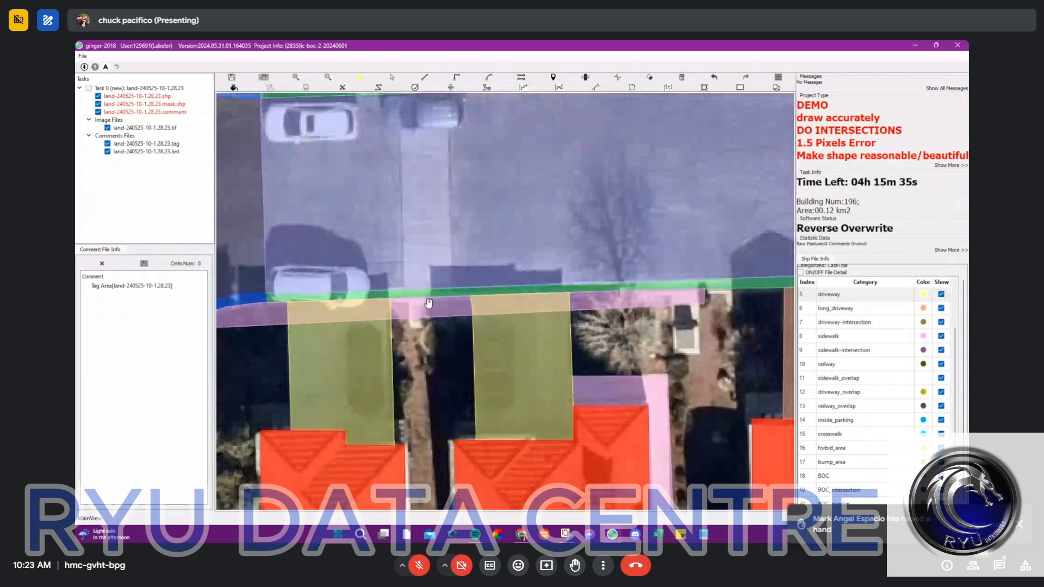
scroll(429, 303, up, 1)
drag(429, 303, 481, 305)
click(542, 312)
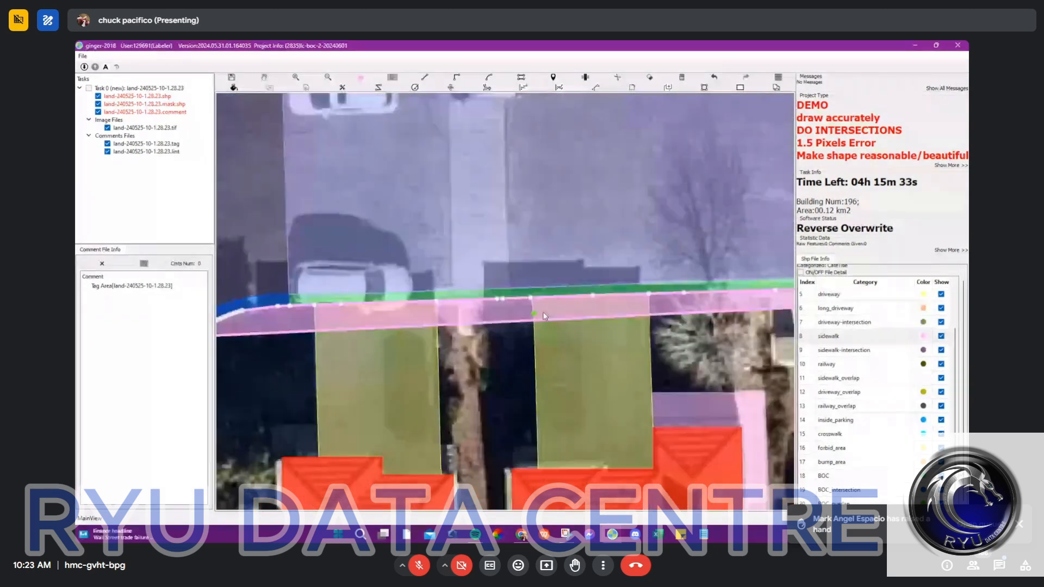
scroll(432, 324, down, 2)
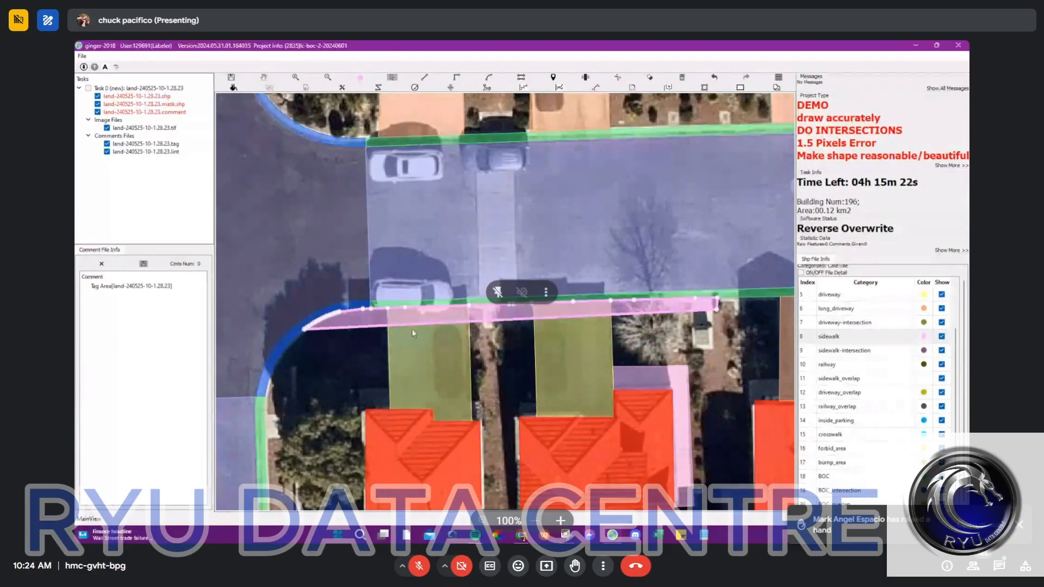
scroll(412, 329, up, 1)
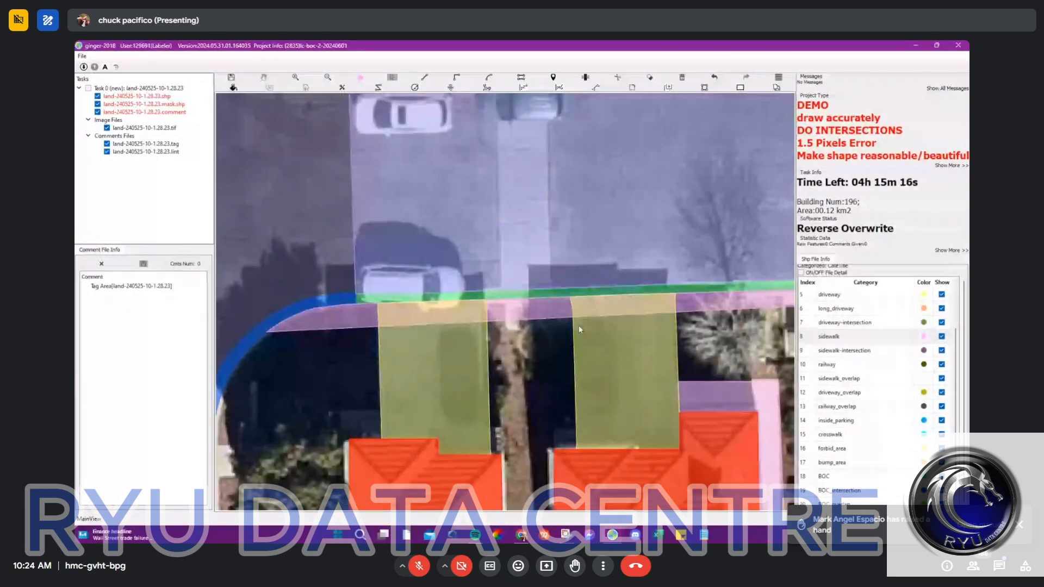
scroll(569, 342, down, 5)
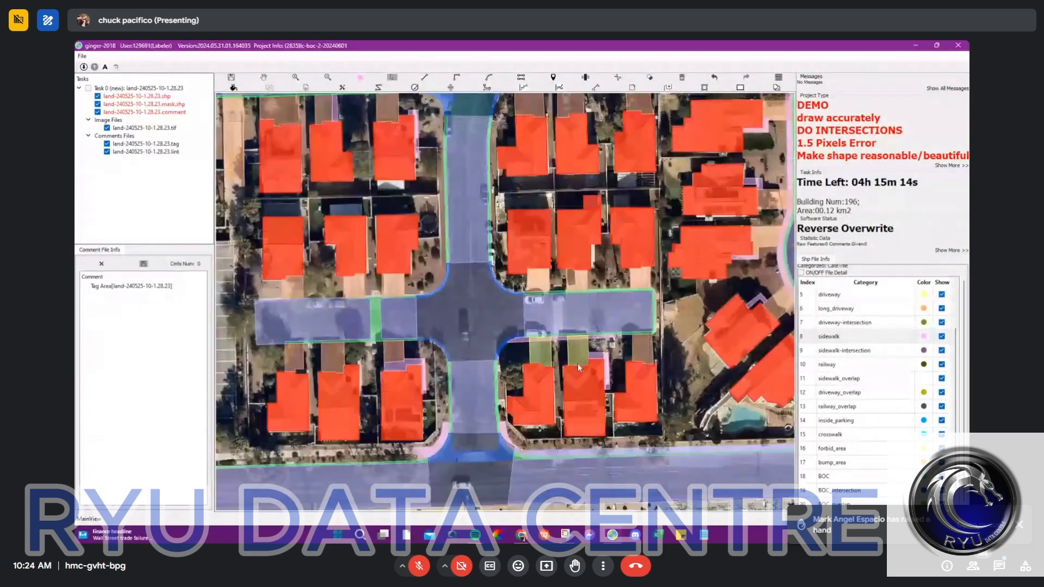
key(space)
key(space)
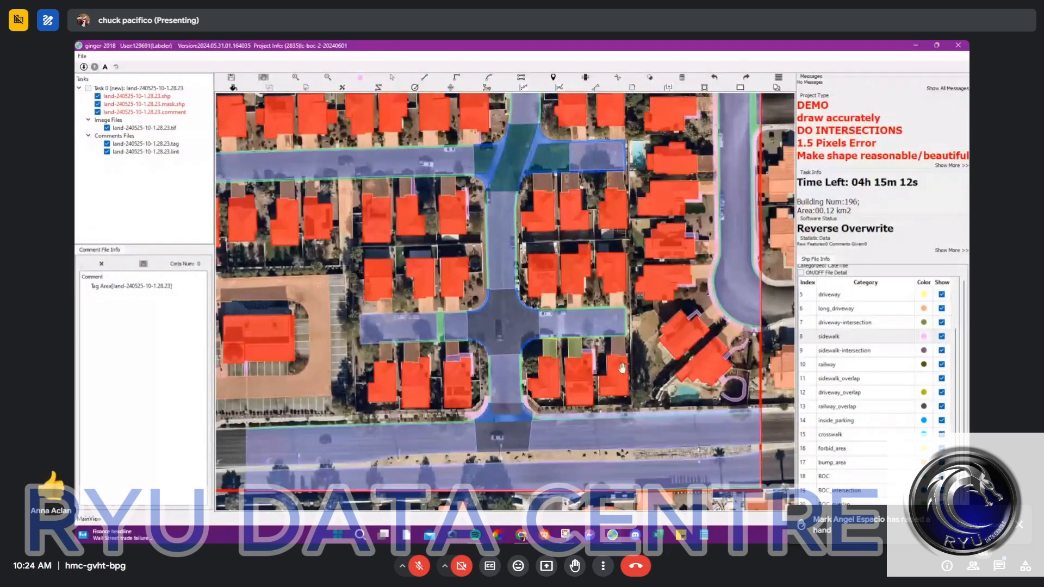